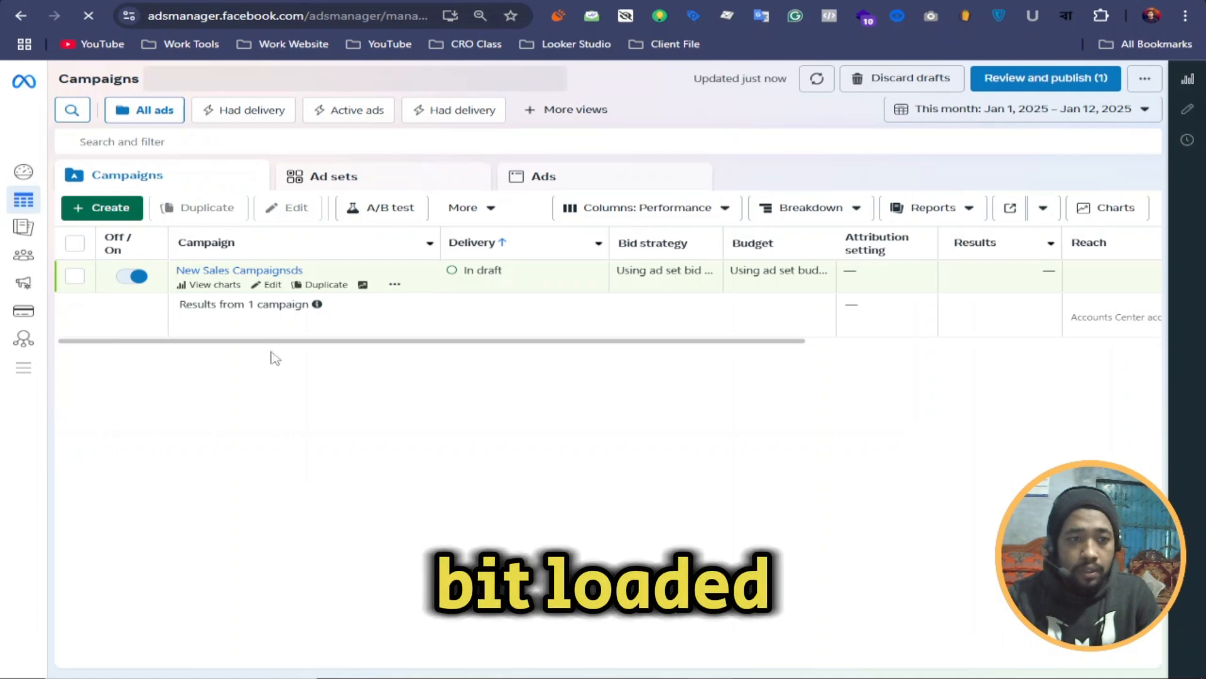
# Step: Create a new campaign with the Sales objective, using the manual sales campaign setup
pyautogui.click(118, 210)
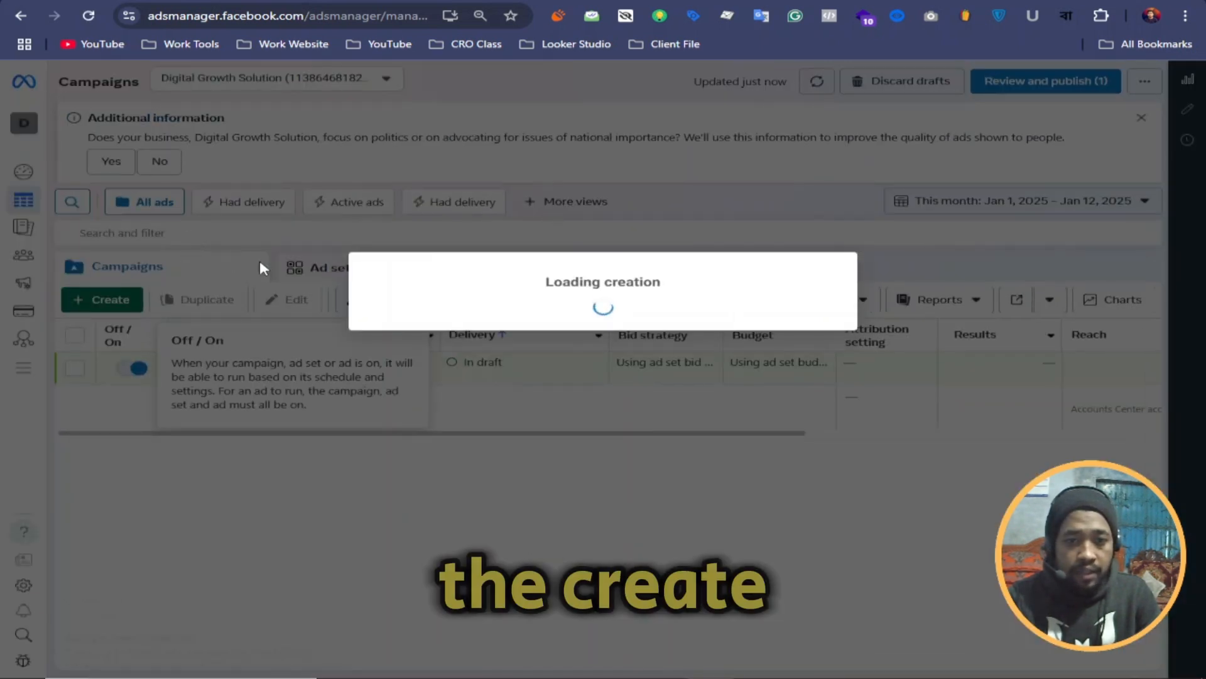
pyautogui.scroll(-2, 481, 516)
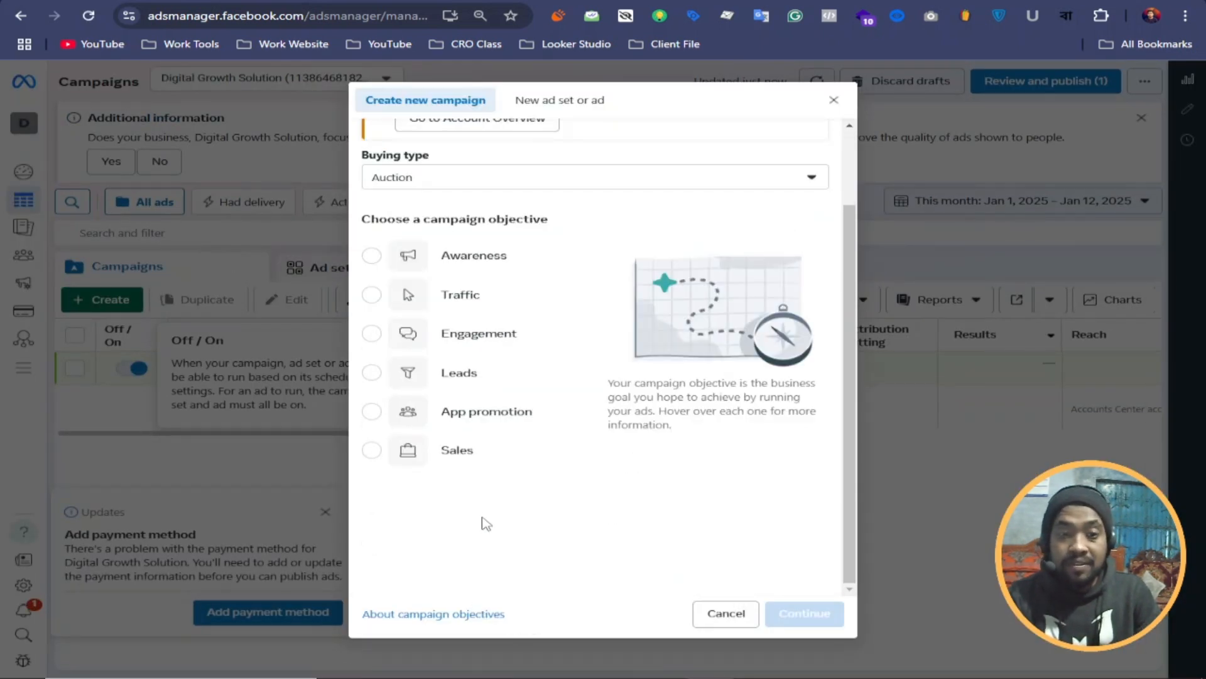
pyautogui.moveTo(450, 383)
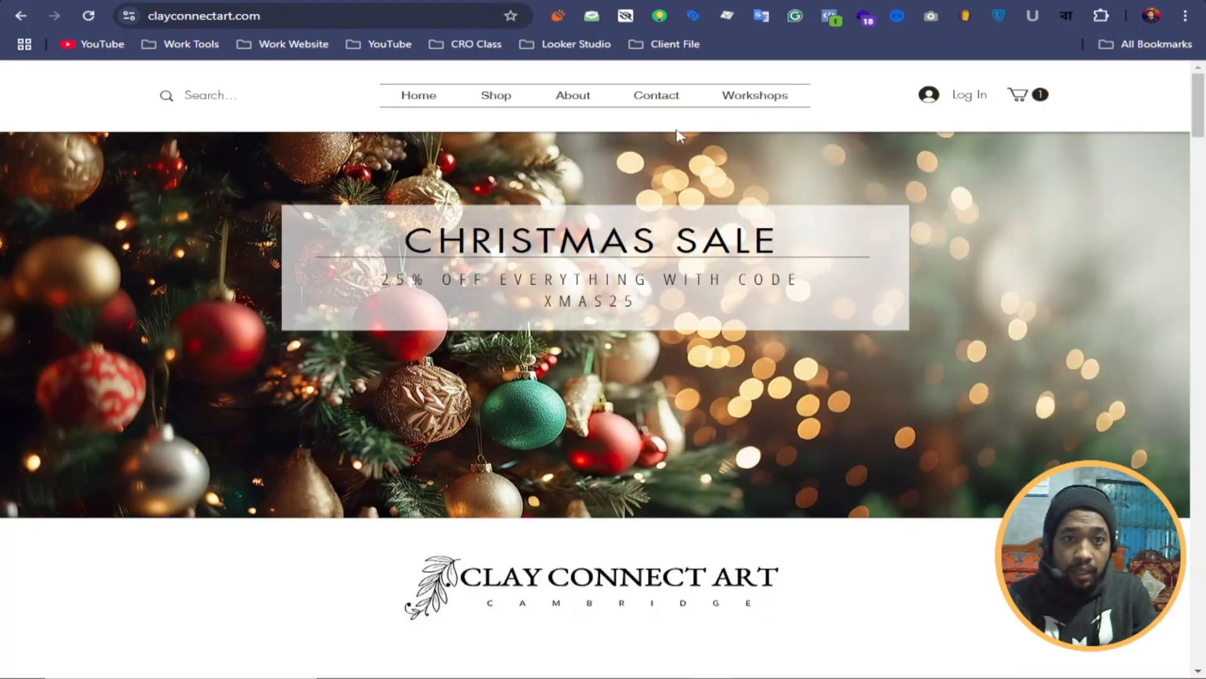
pyautogui.moveTo(496, 95)
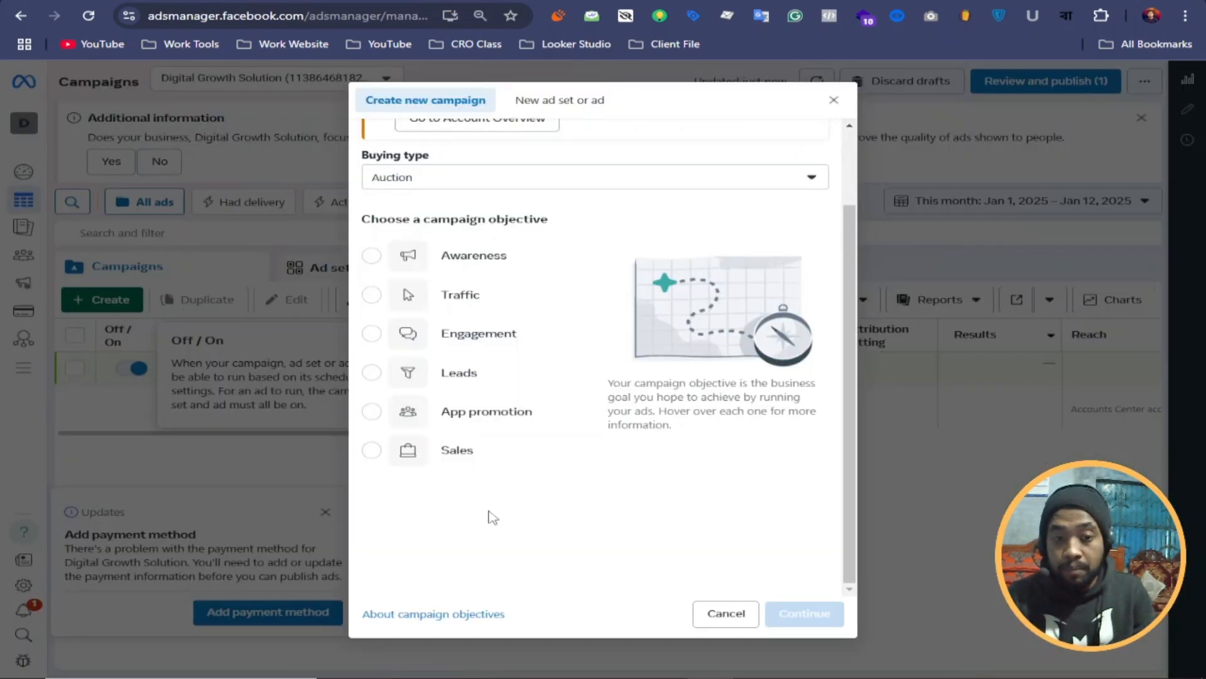
pyautogui.click(385, 457)
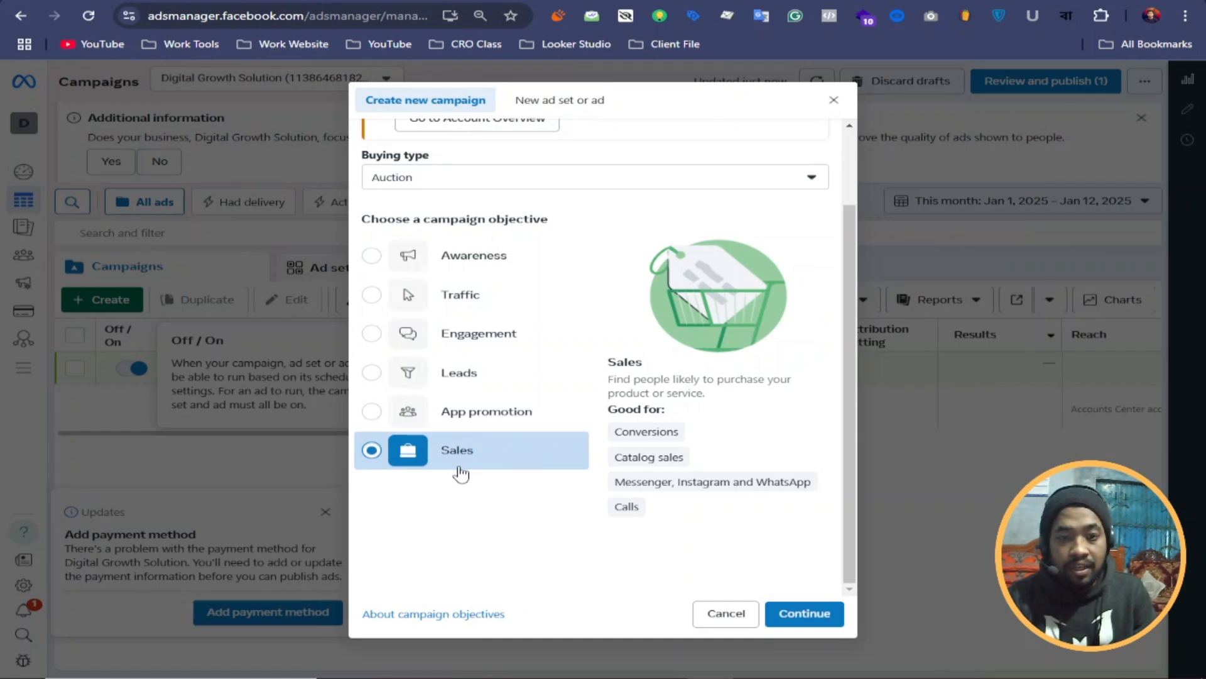
pyautogui.click(798, 613)
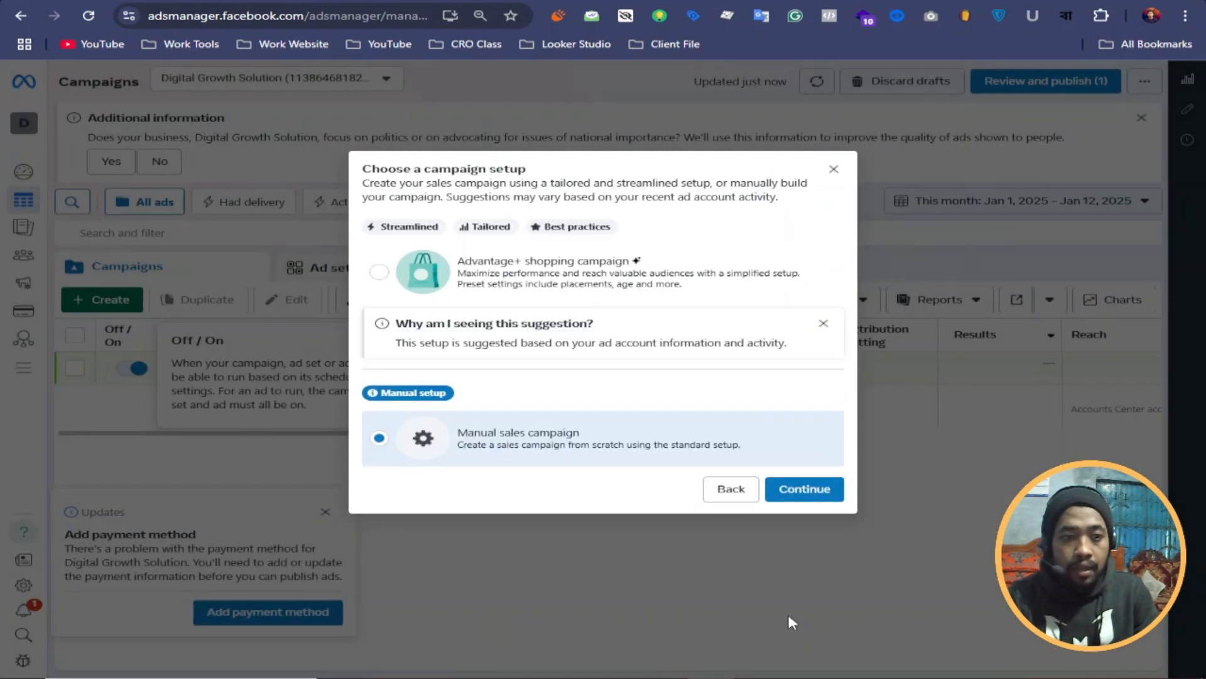
pyautogui.click(788, 489)
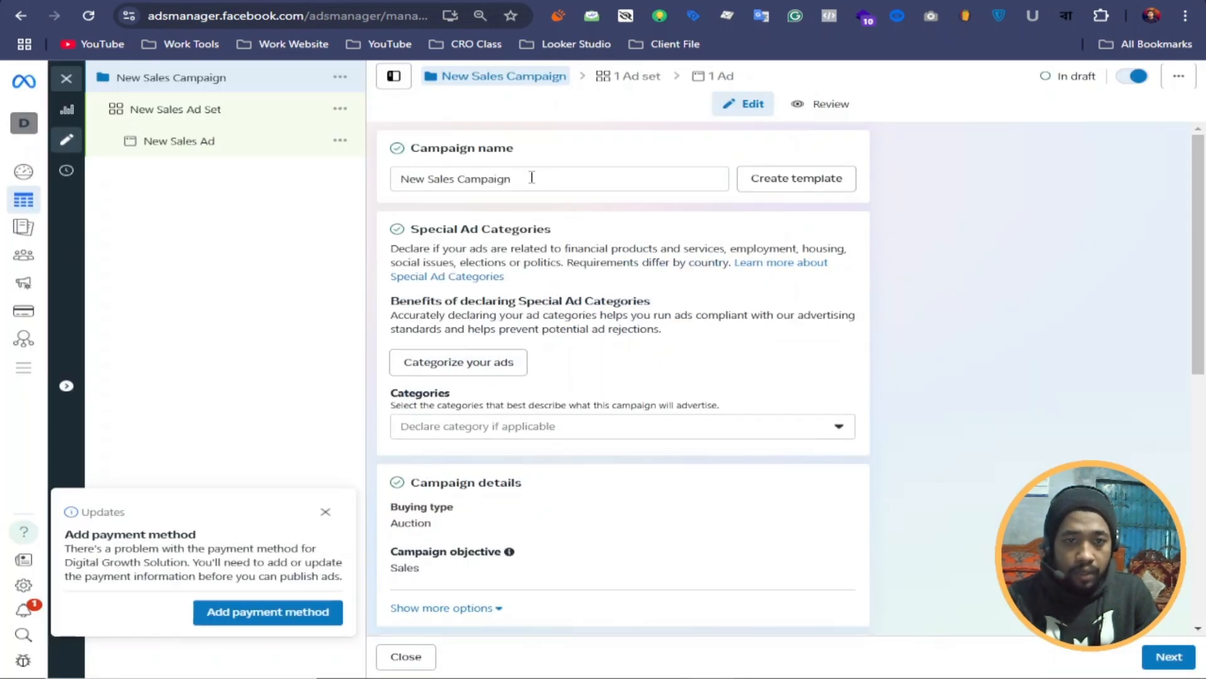
# Step: Copy the page name Clay Connect Art from the business's Facebook page and use it as the campaign name
pyautogui.click(531, 177)
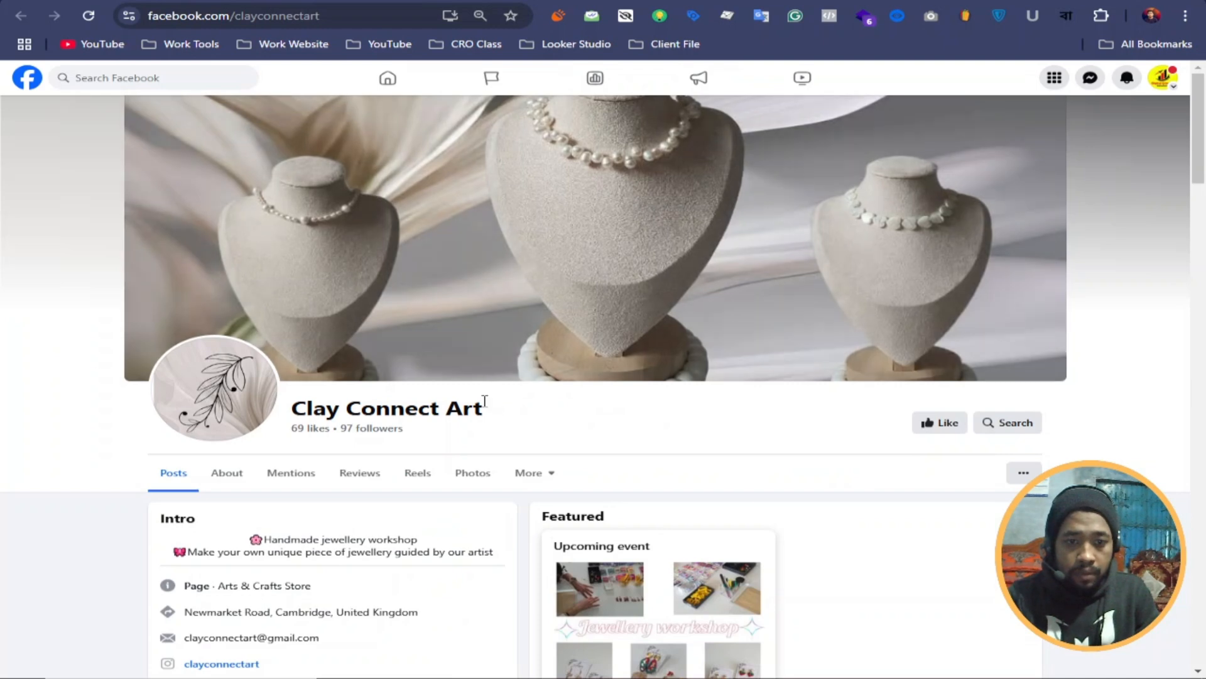
pyautogui.moveTo(489, 409); pyautogui.dragTo(291, 409)
pyautogui.rightClick(331, 416)
pyautogui.click(342, 425)
pyautogui.click(141, 431)
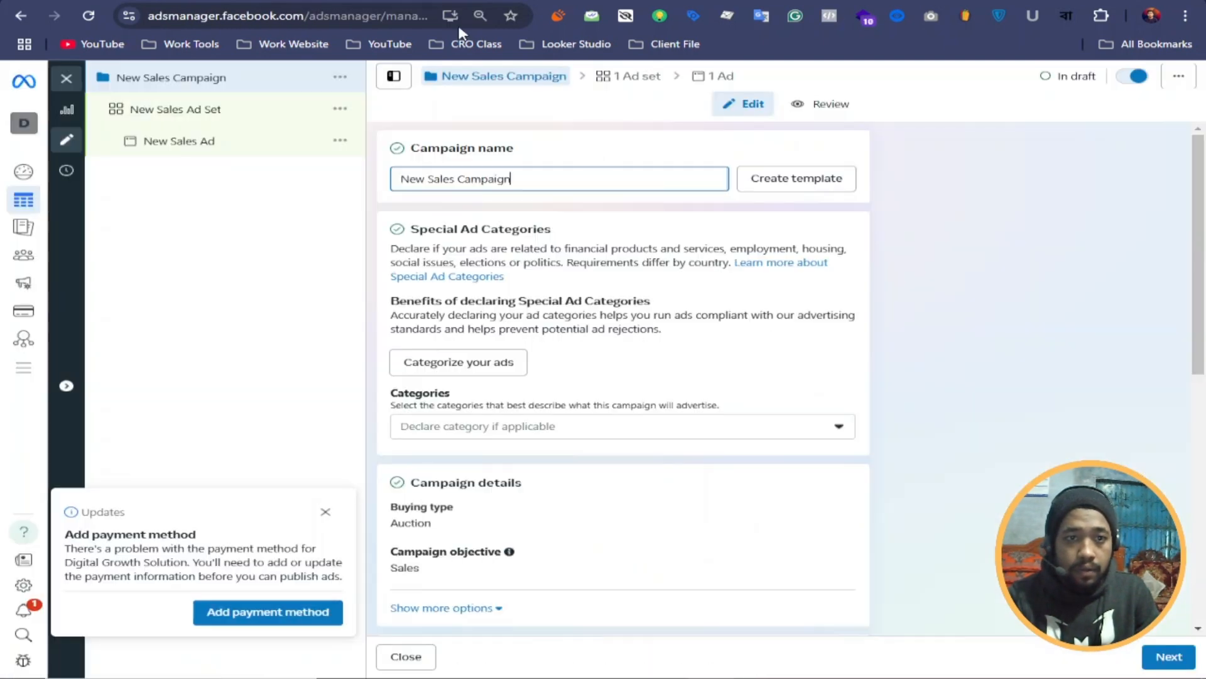
pyautogui.moveTo(525, 179); pyautogui.dragTo(381, 184)
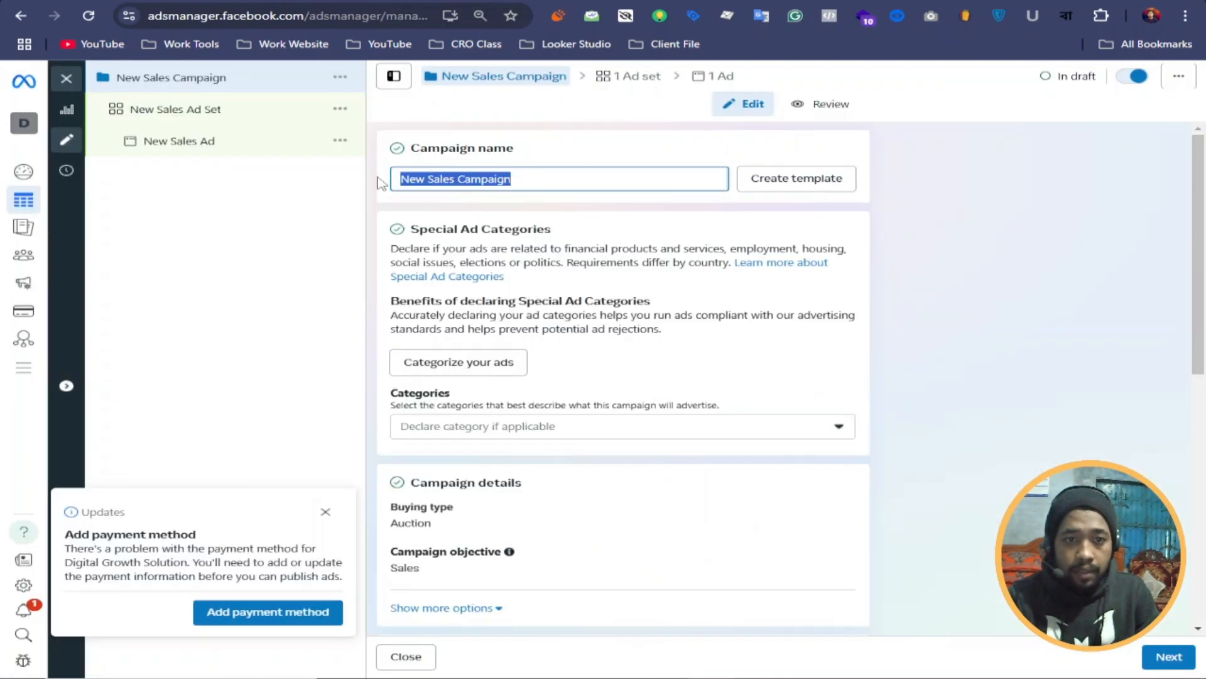
pyautogui.rightClick(458, 176)
pyautogui.click(477, 274)
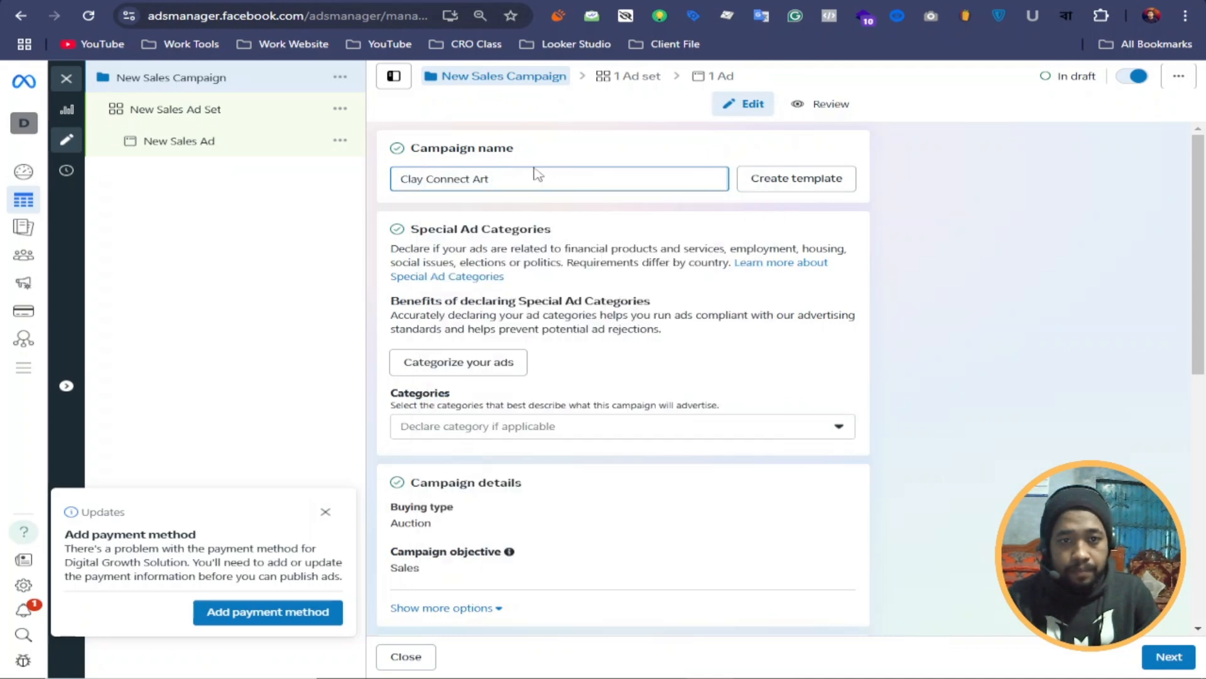
# Step: Dismiss the payment method notice, leave the remaining campaign settings at their defaults and continue to the ad set
pyautogui.scroll(-2, 496, 332)
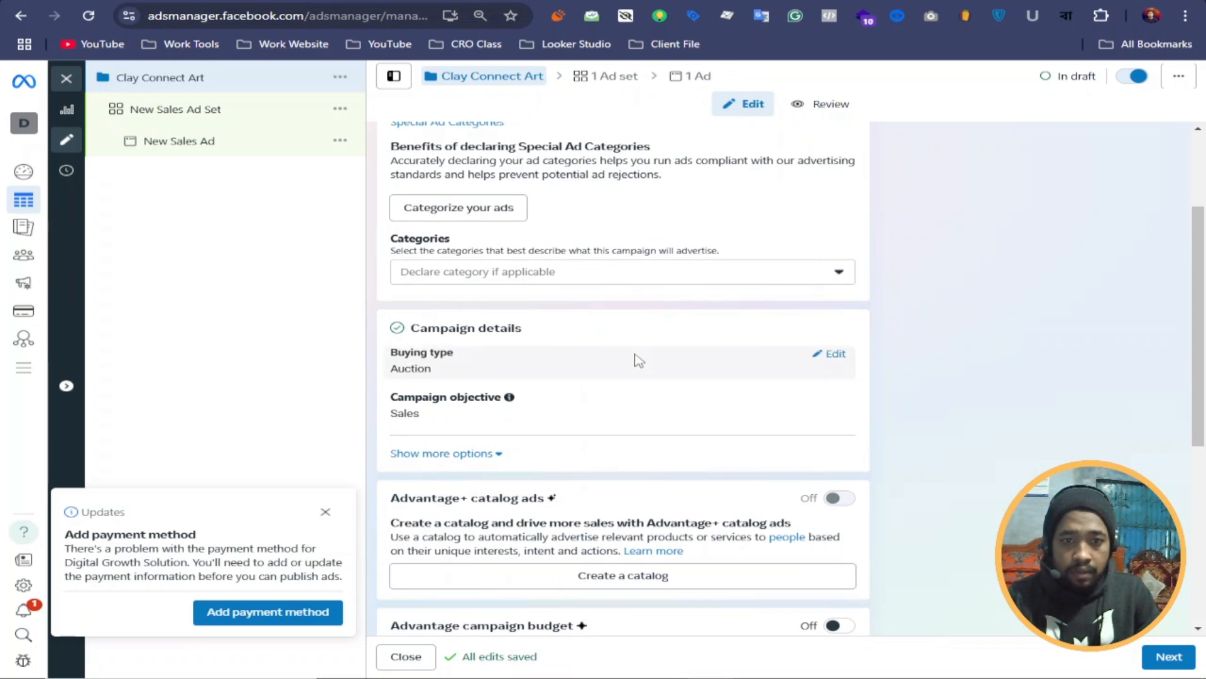
pyautogui.scroll(-2, 587, 358)
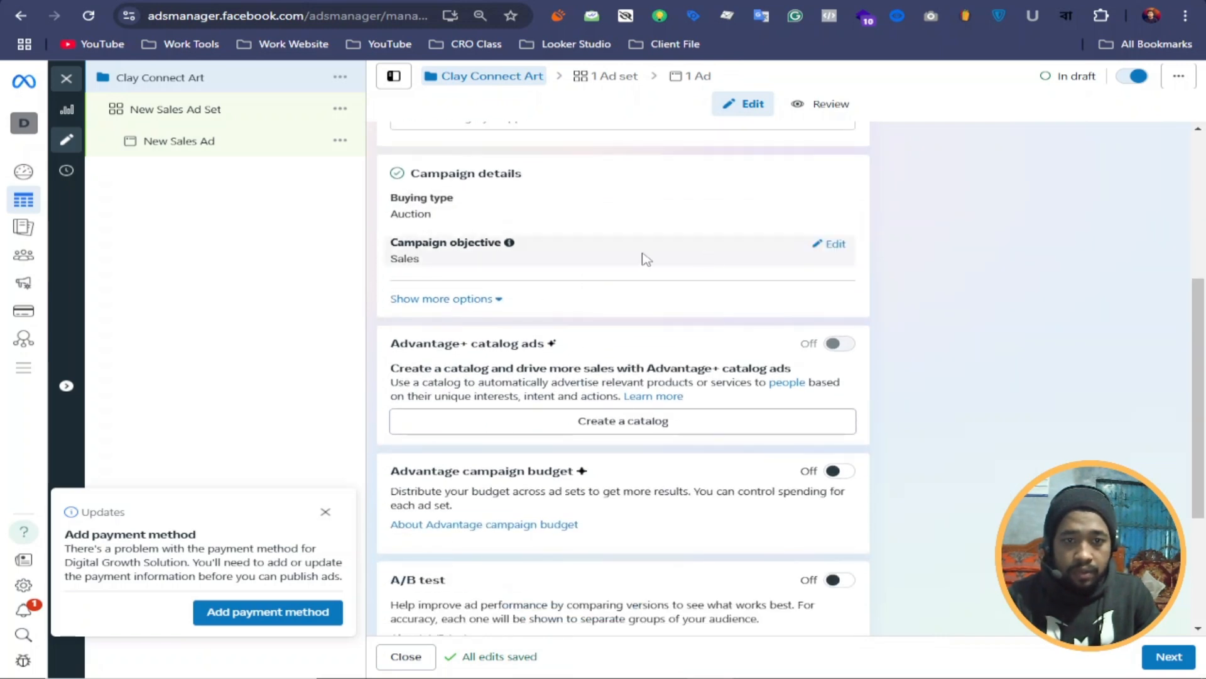
pyautogui.scroll(-3, 671, 359)
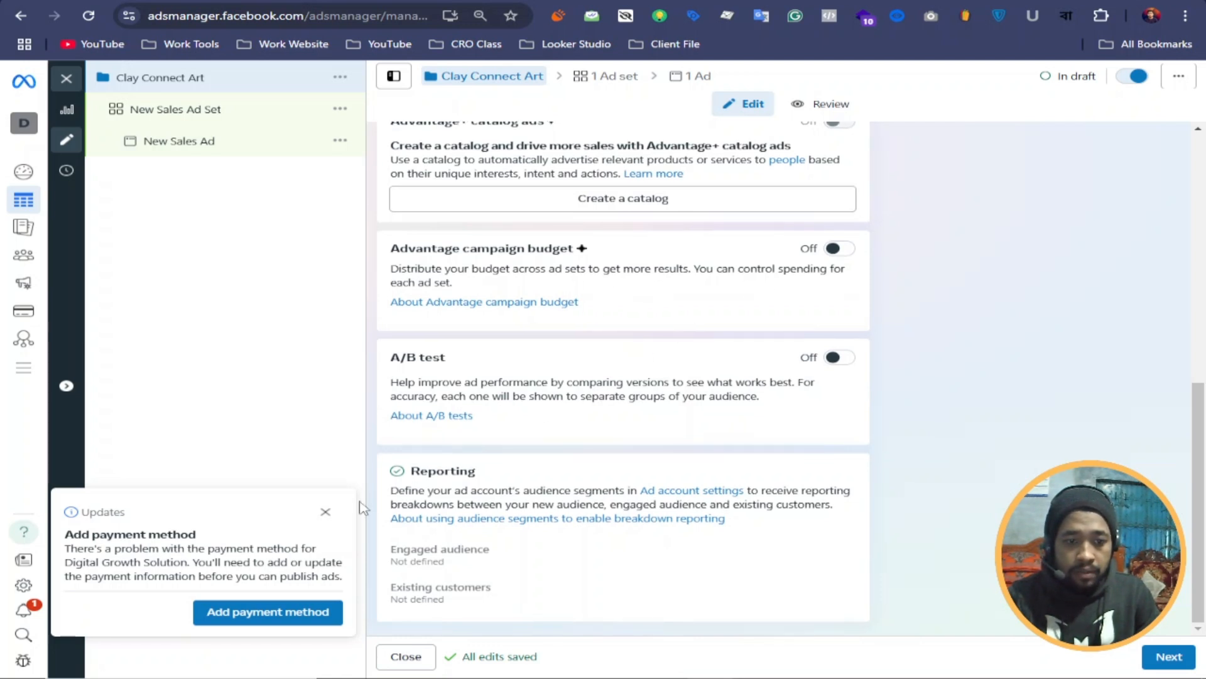
pyautogui.click(326, 512)
pyautogui.scroll(2, 619, 476)
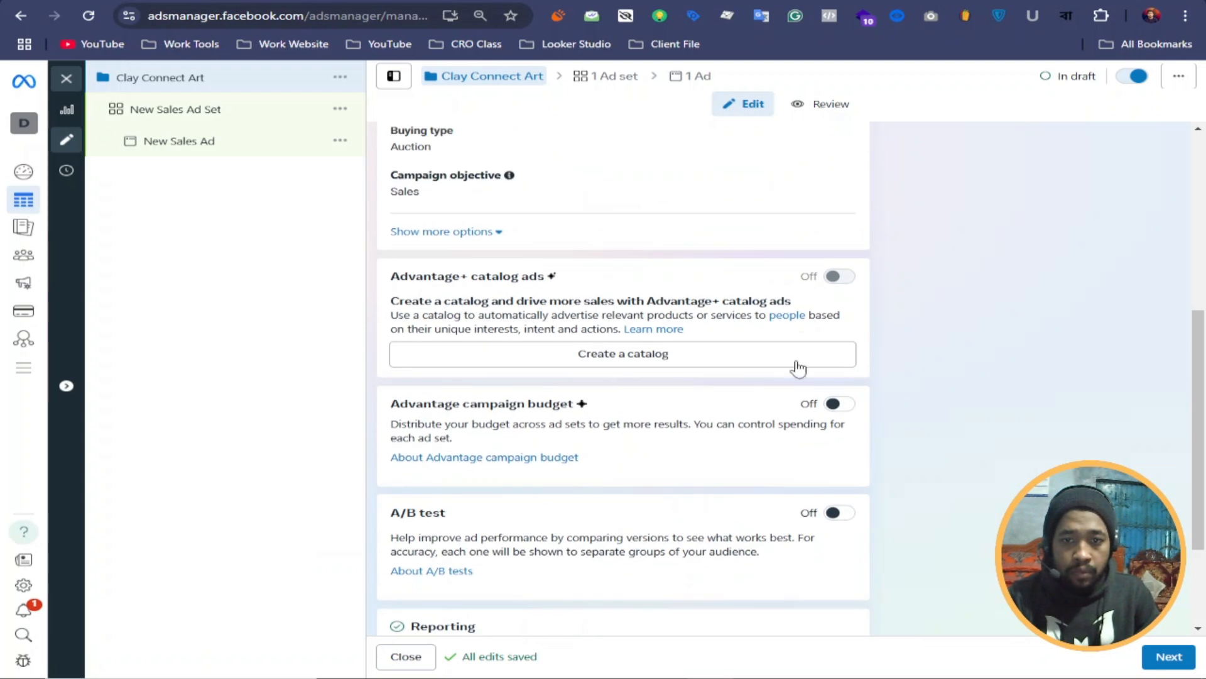
pyautogui.scroll(-2, 520, 331)
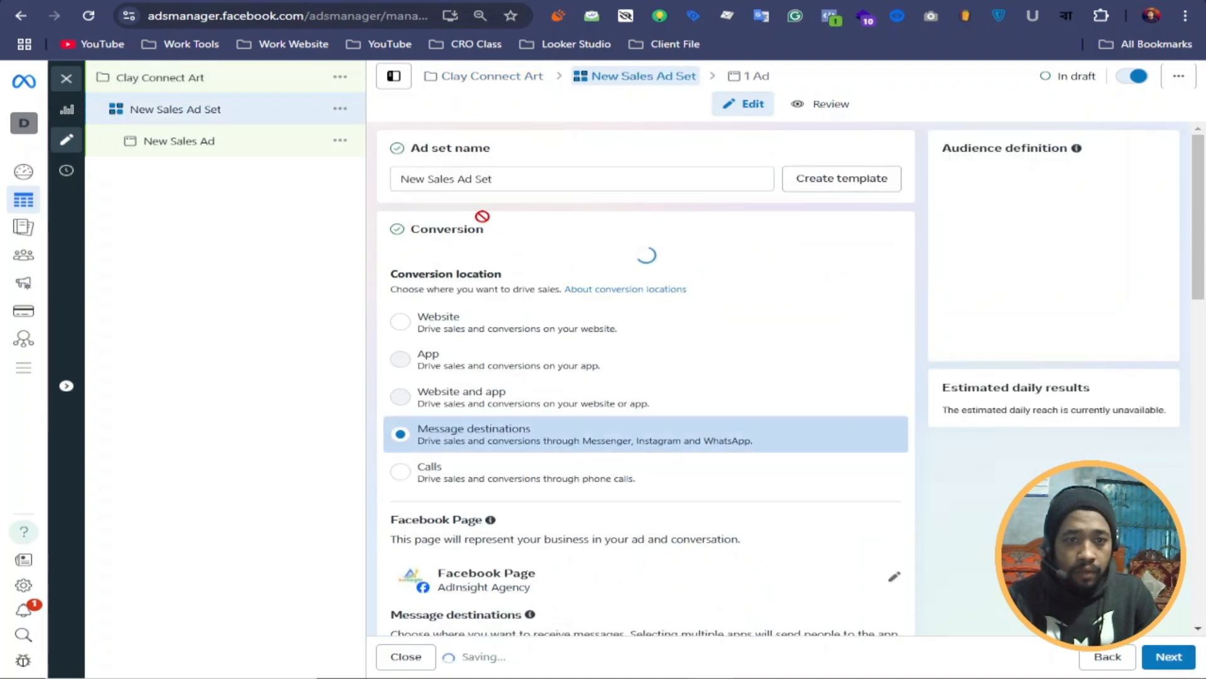
# Step: Rename the ad set as "Clay Connect Art - ads set 01"
pyautogui.moveTo(506, 178); pyautogui.dragTo(377, 198)
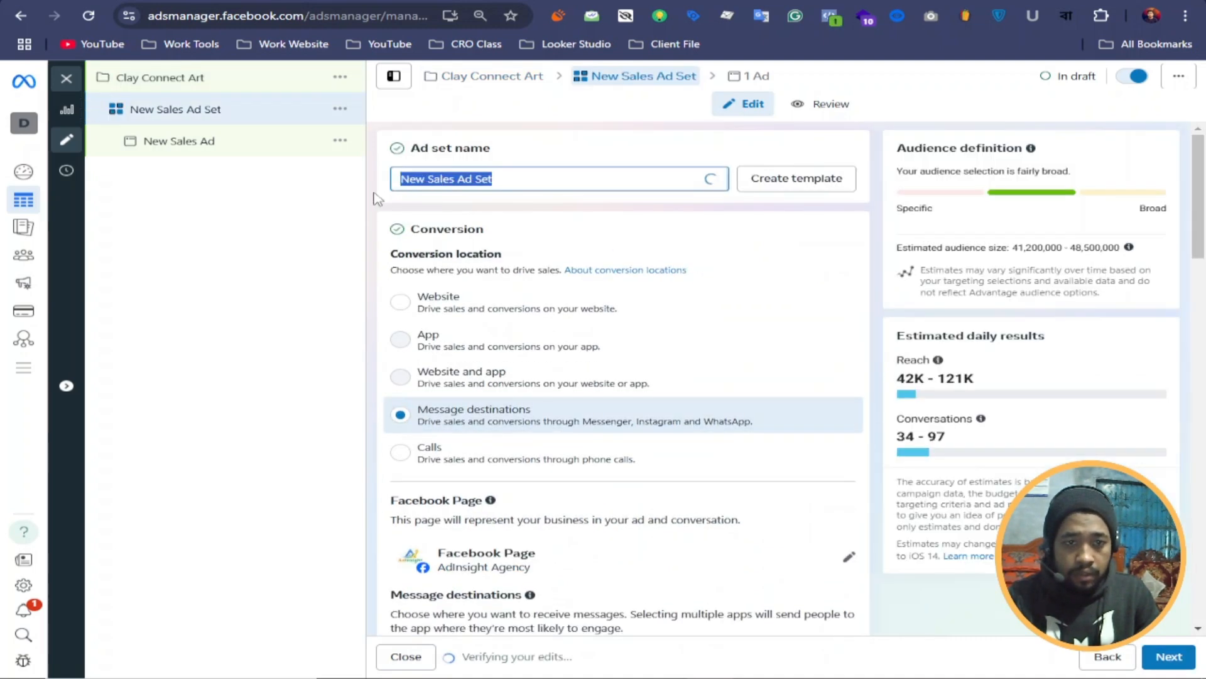
pyautogui.rightClick(420, 178)
pyautogui.click(484, 275)
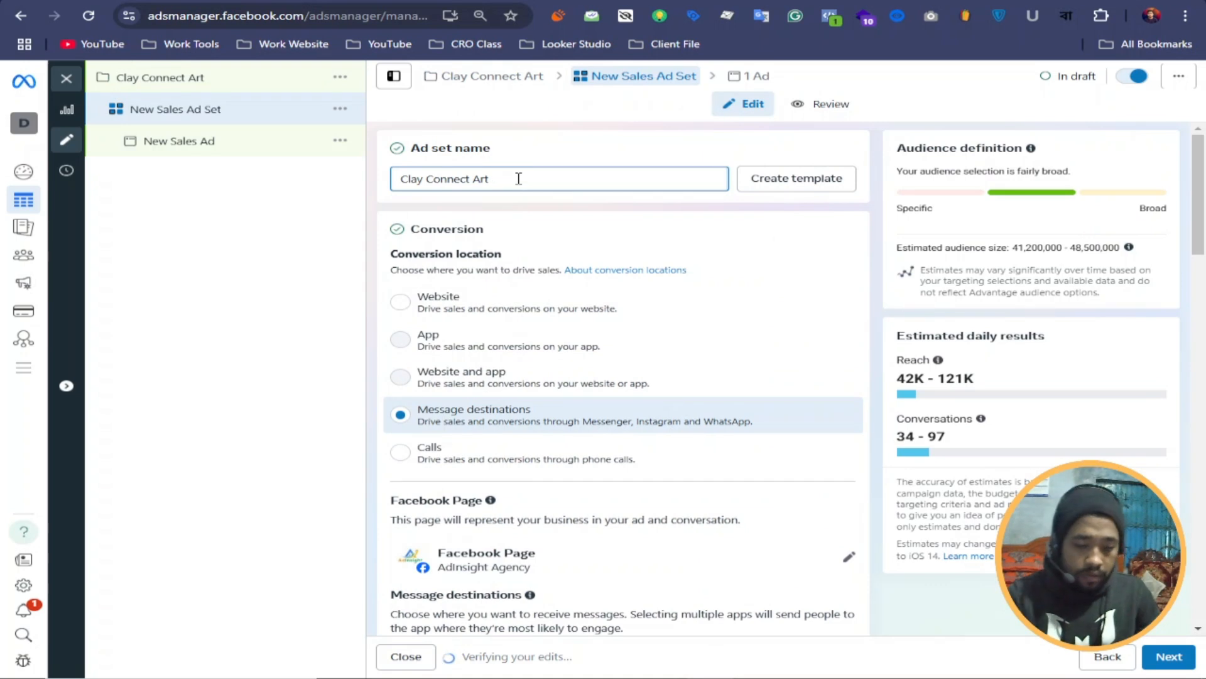
pyautogui.write('- ')
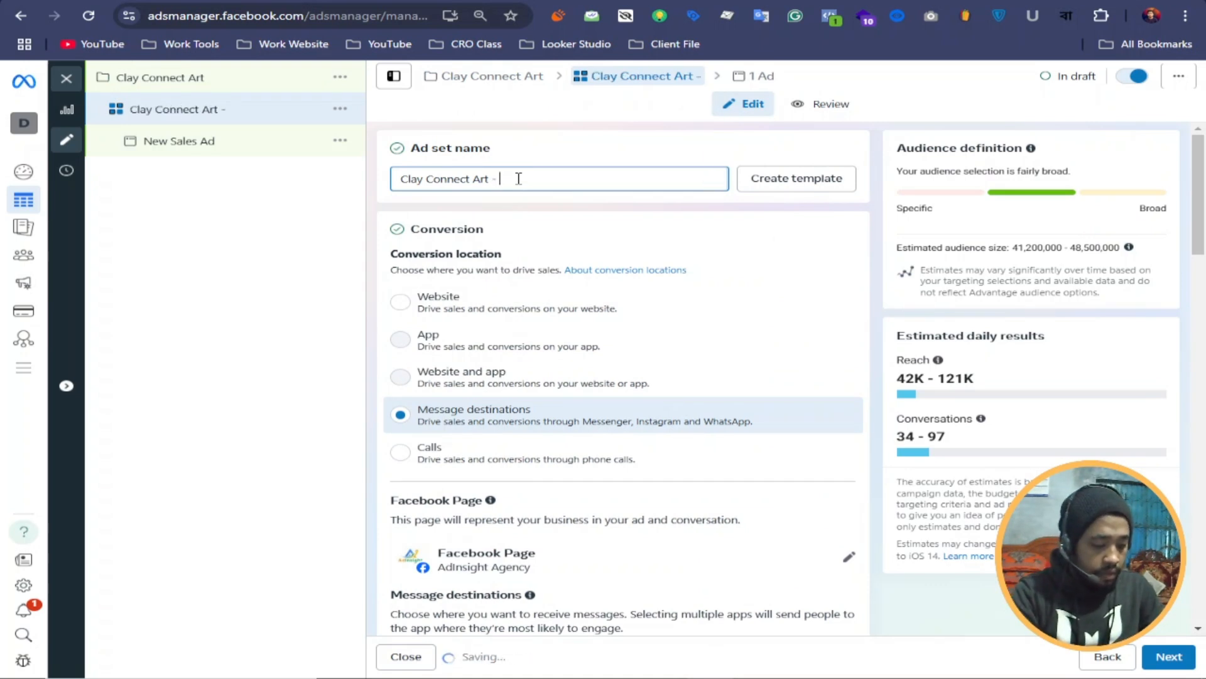
pyautogui.write('ads se')
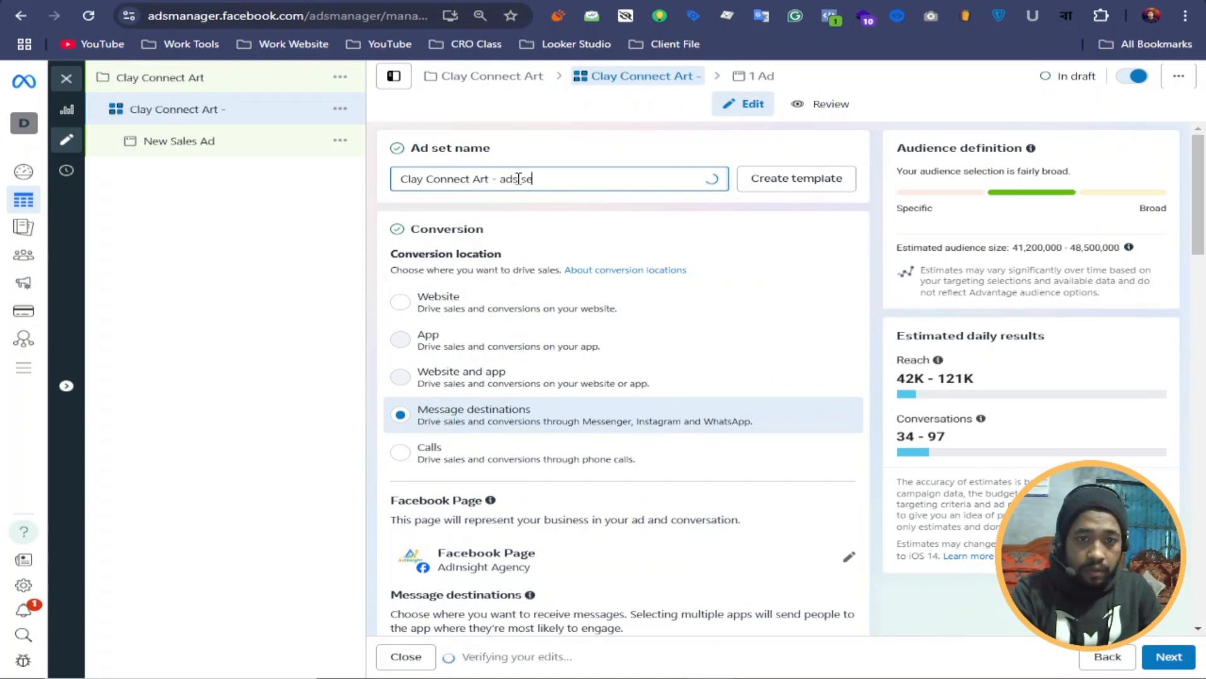
pyautogui.write('t 01')
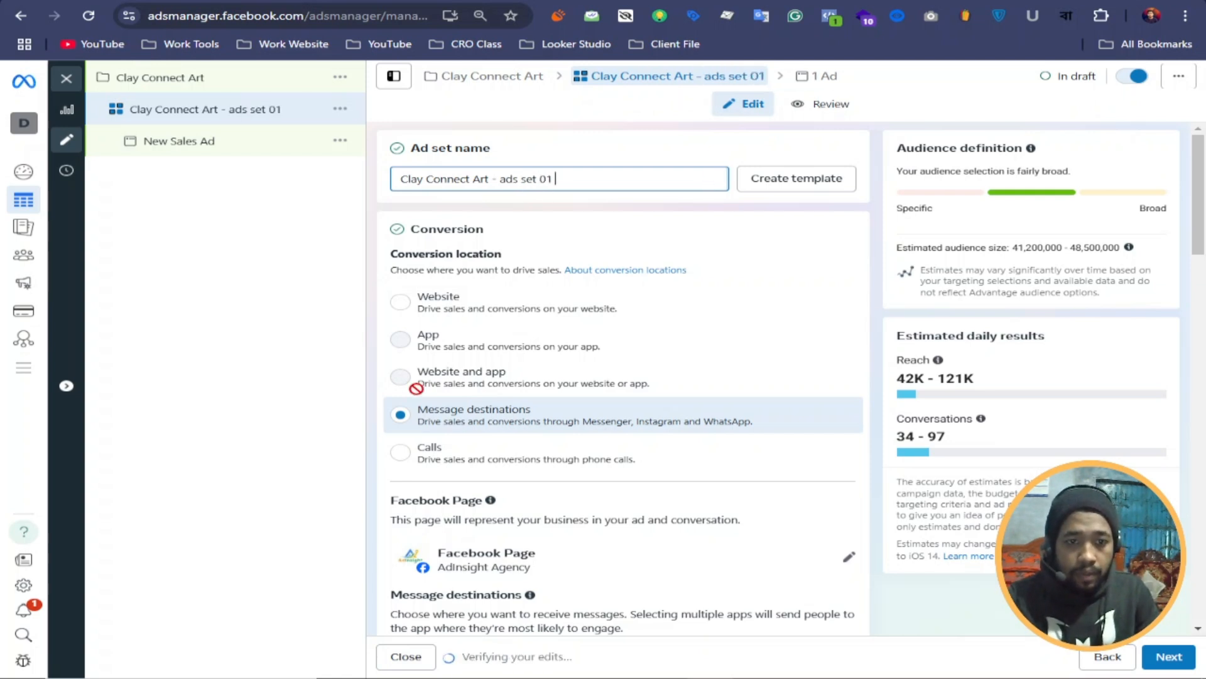
# Step: Change the ad set's Facebook Page to Digital Growth Solution
pyautogui.scroll(-1, 547, 345)
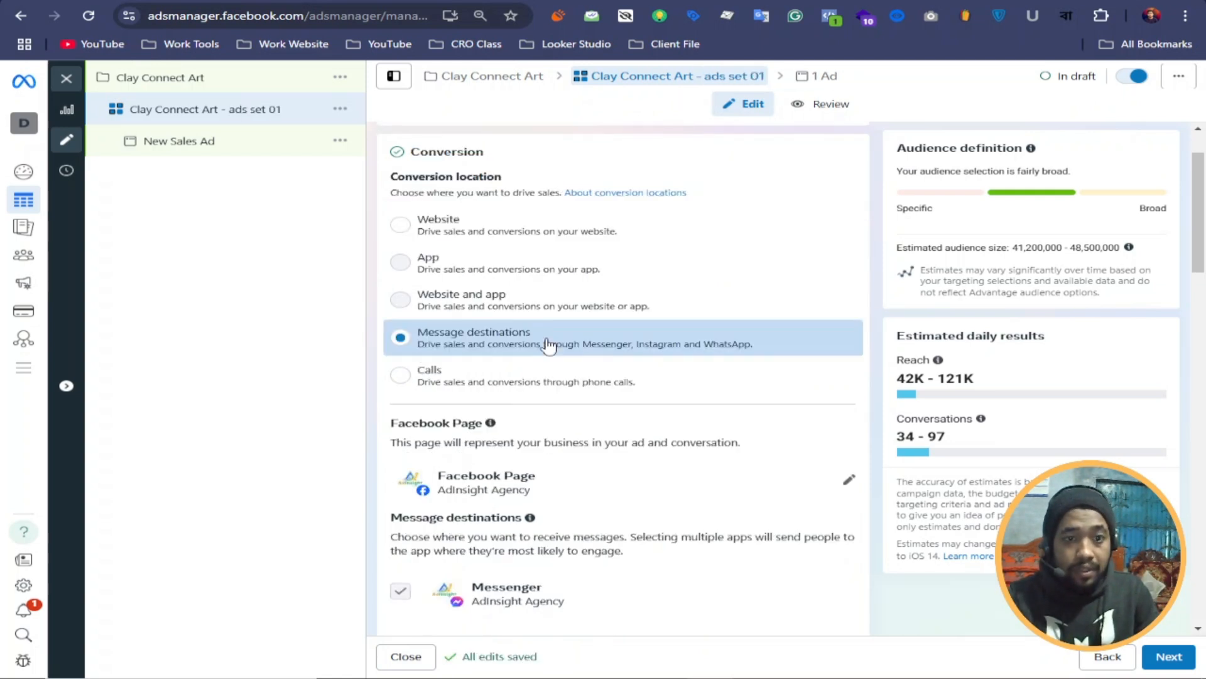
pyautogui.click(845, 479)
pyautogui.click(416, 396)
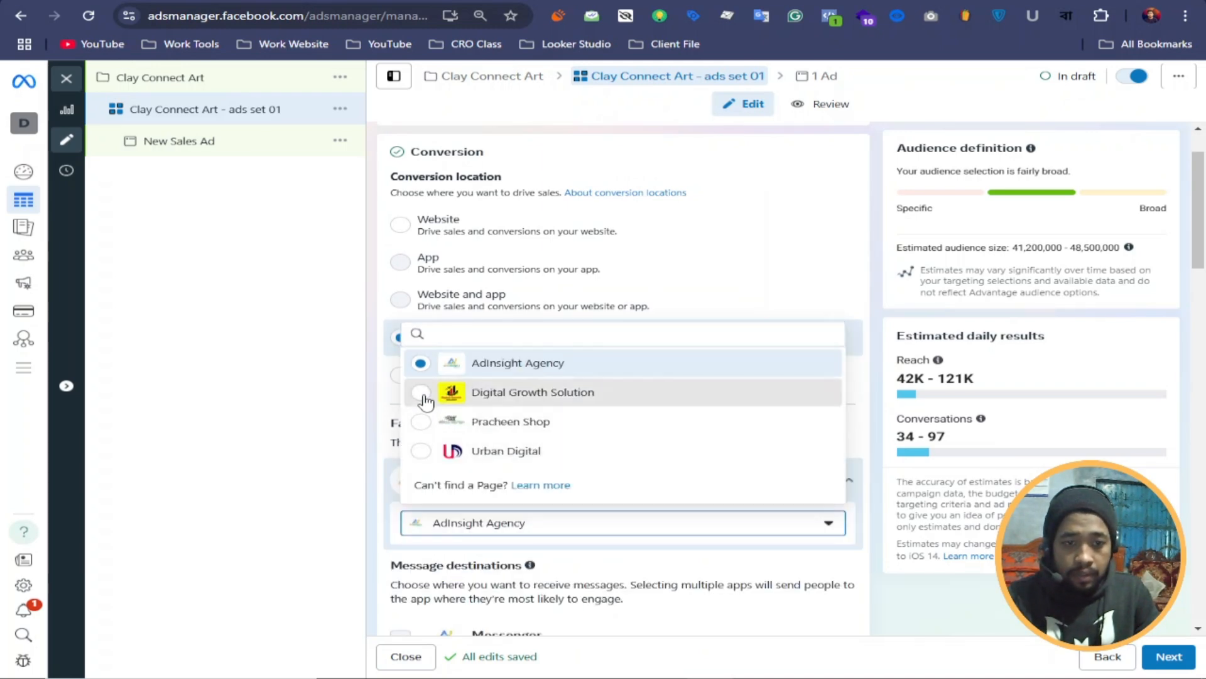
# Step: Set the ad set's performance goal to Maximize number of conversions
pyautogui.scroll(-5, 654, 385)
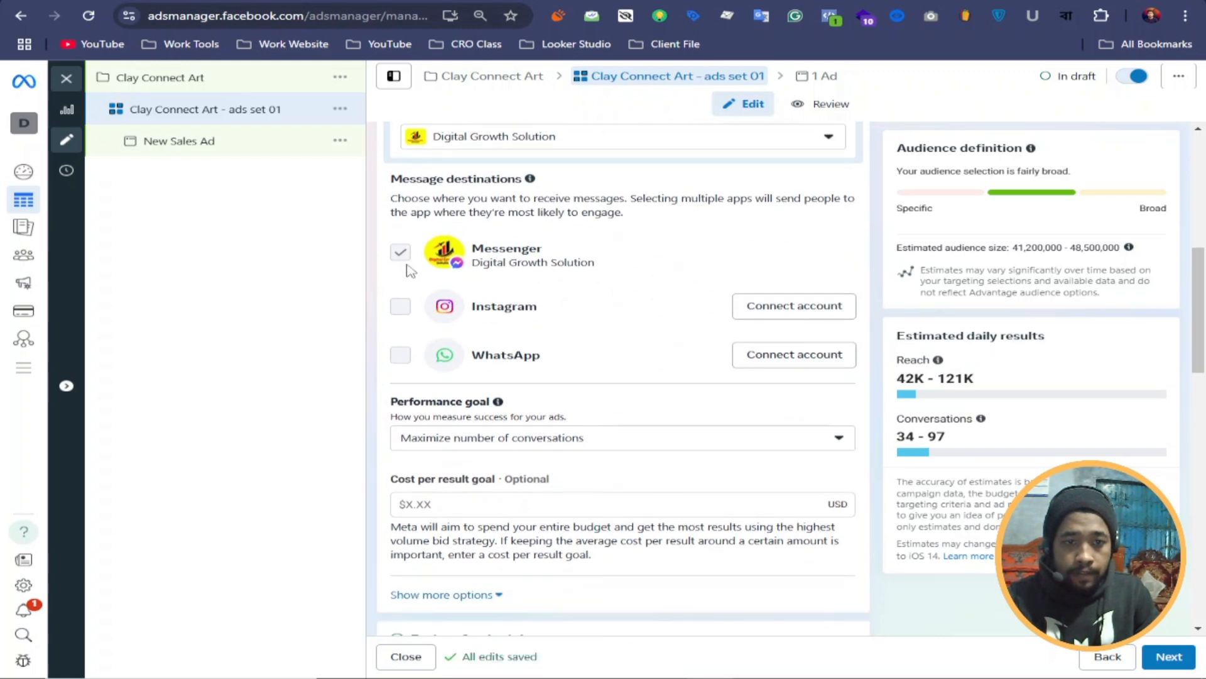
pyautogui.scroll(-4, 571, 345)
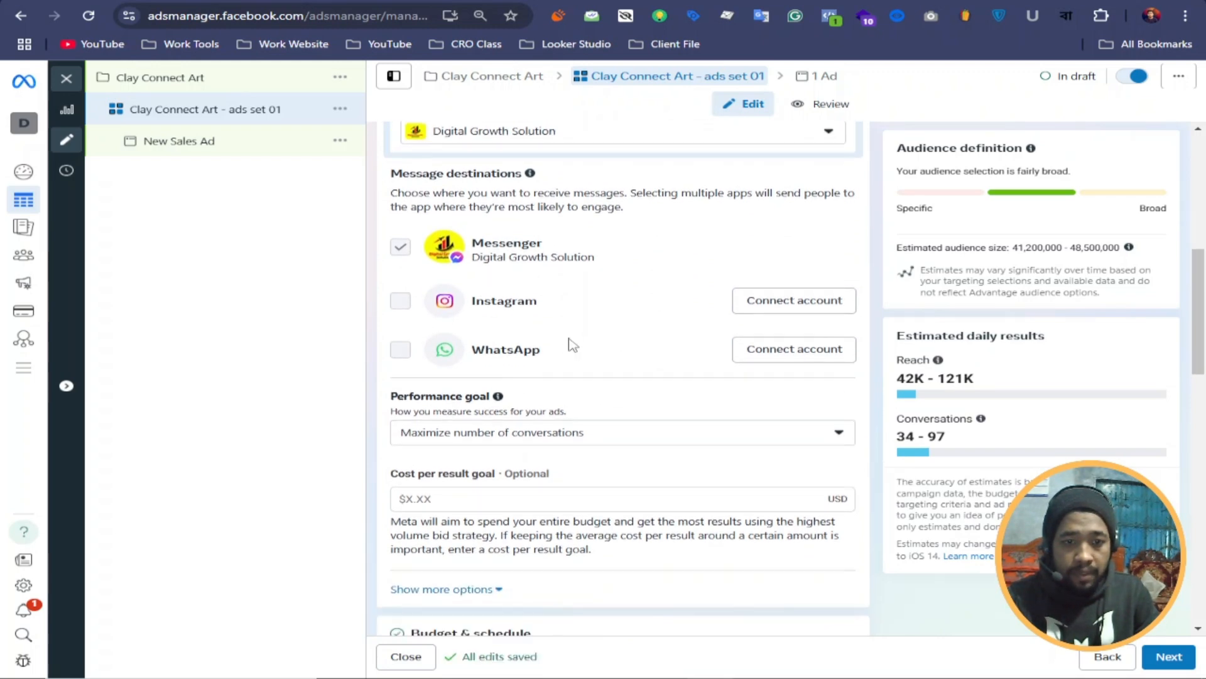
pyautogui.scroll(1, 661, 225)
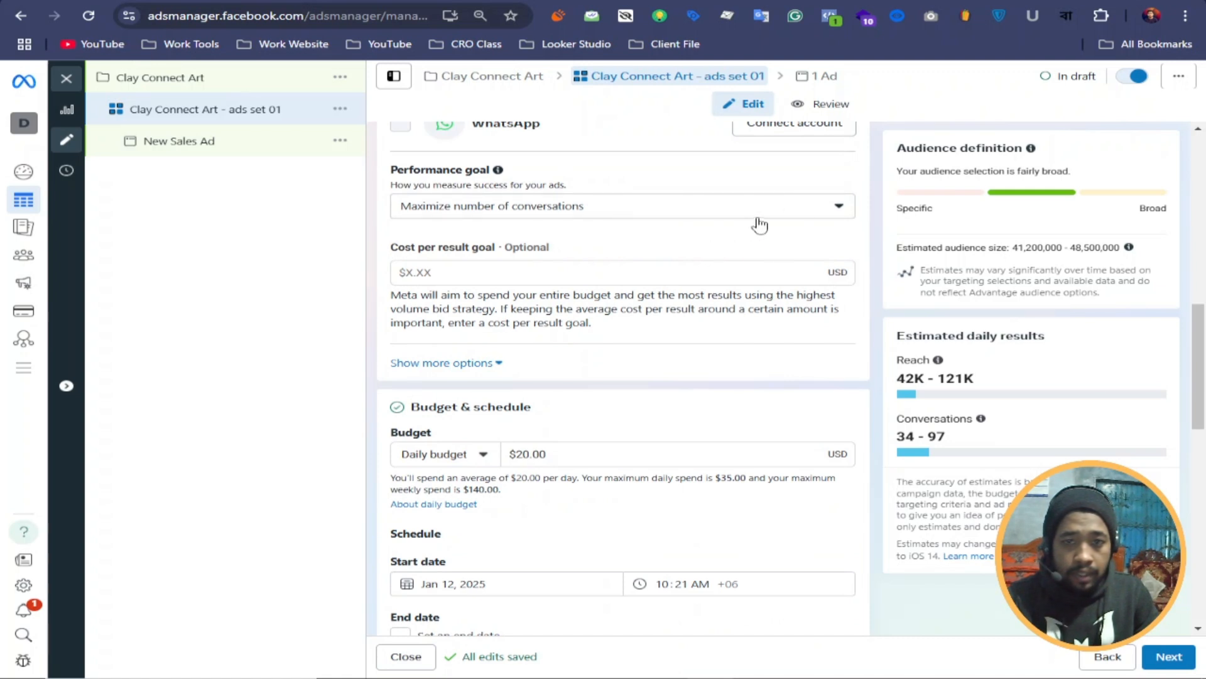
pyautogui.click(827, 215)
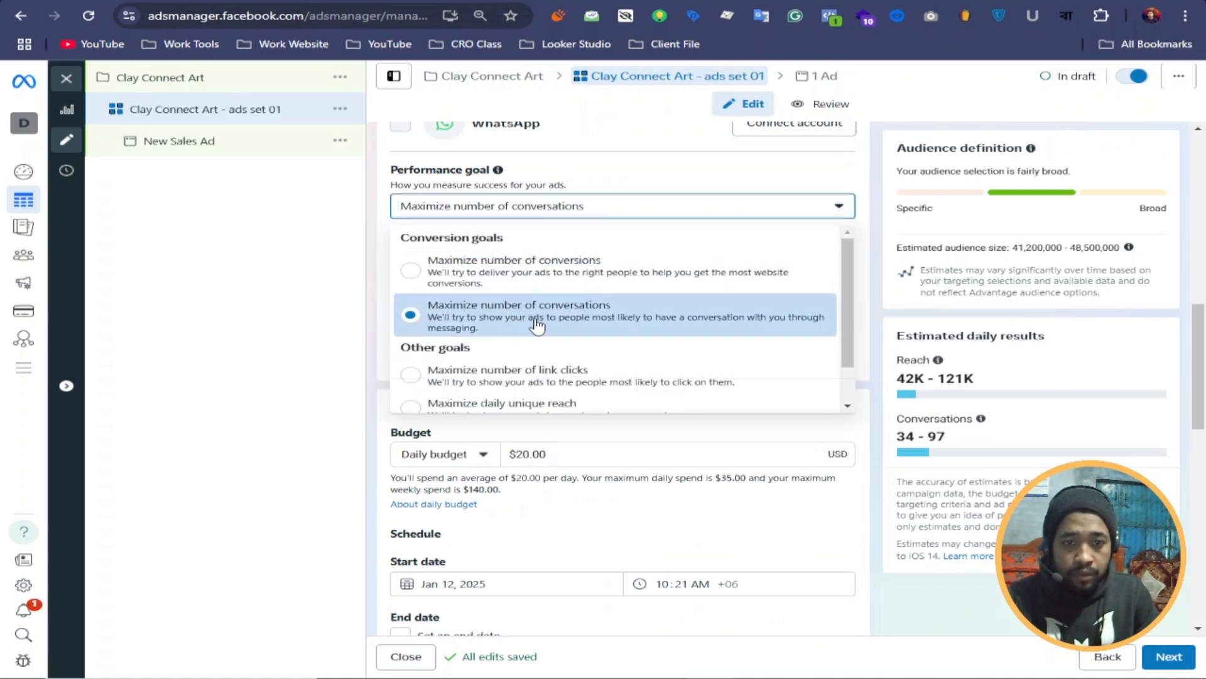
pyautogui.click(415, 271)
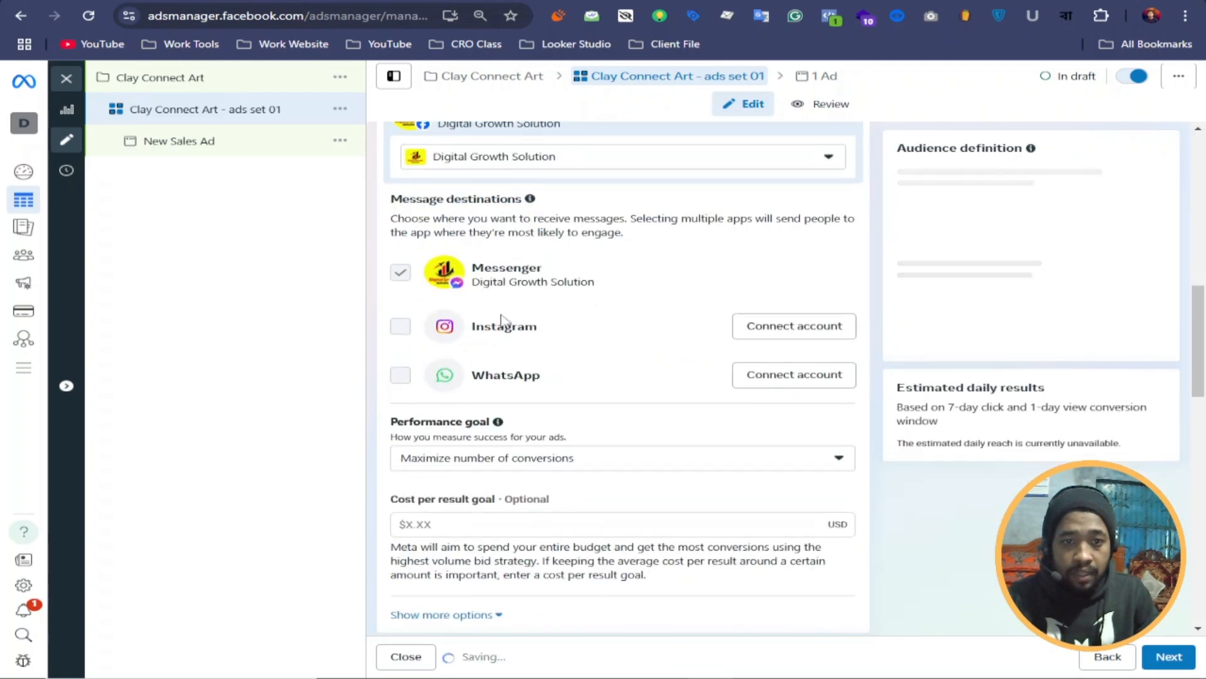
# Step: Set the ad set's daily budget to $15.00
pyautogui.scroll(-2, 662, 278)
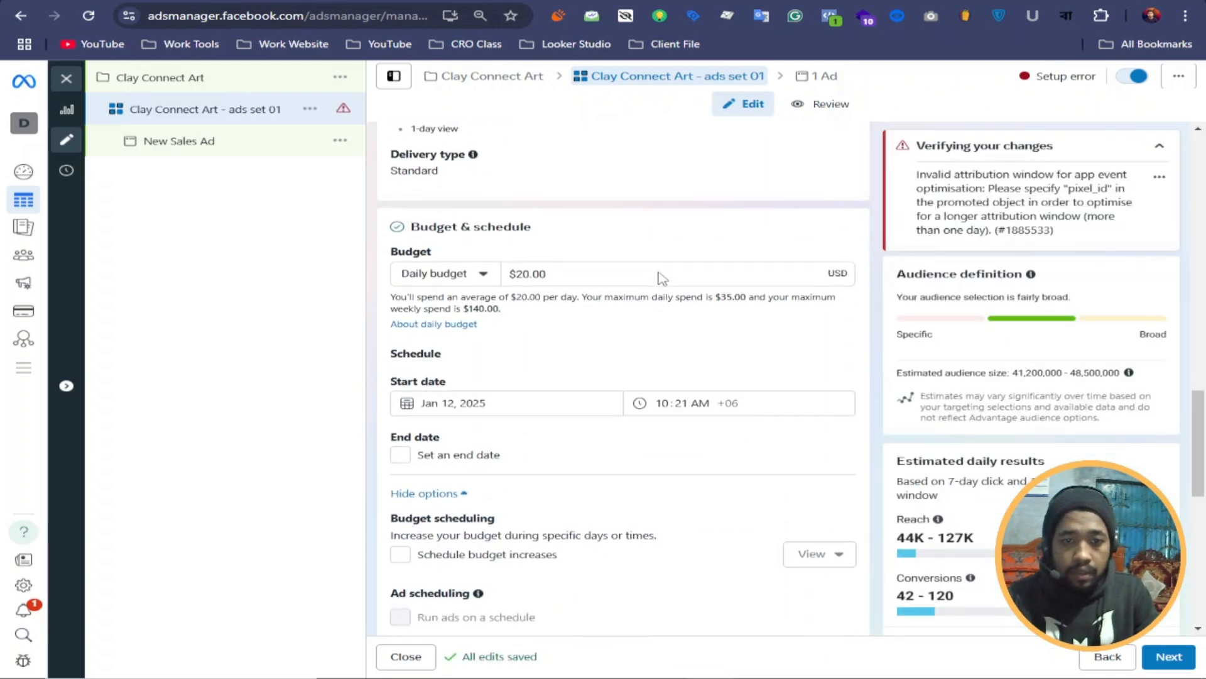
pyautogui.click(527, 278)
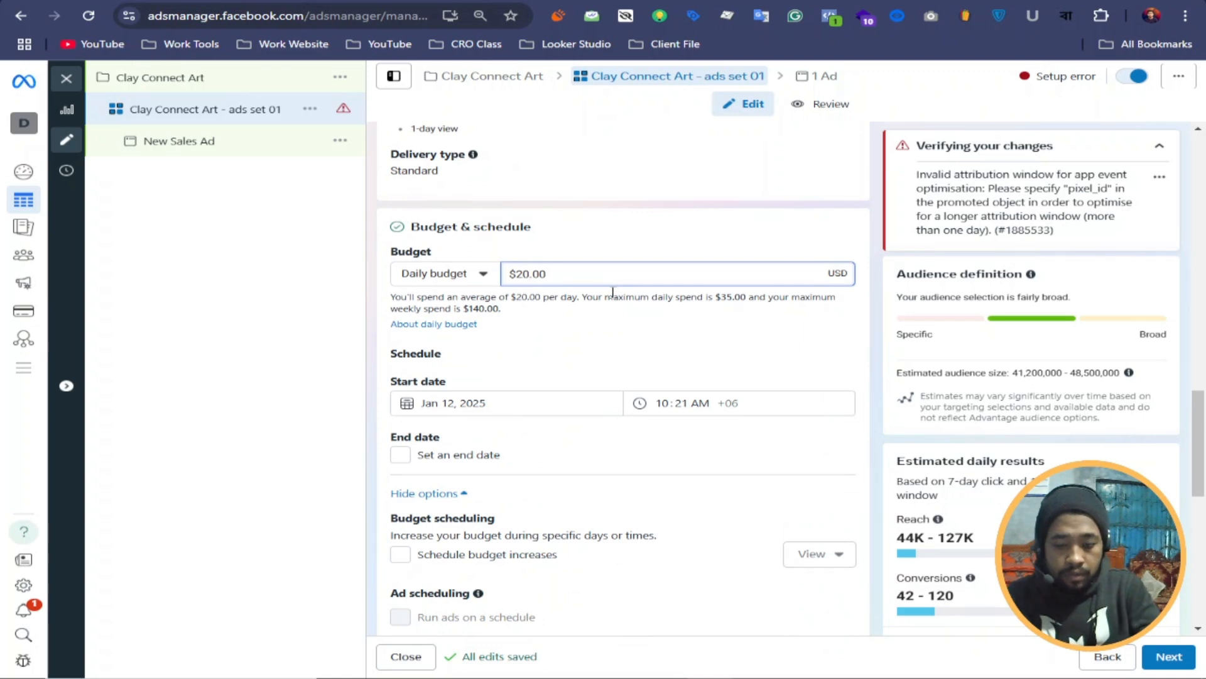
pyautogui.press('BackSpace')
pyautogui.write('15')
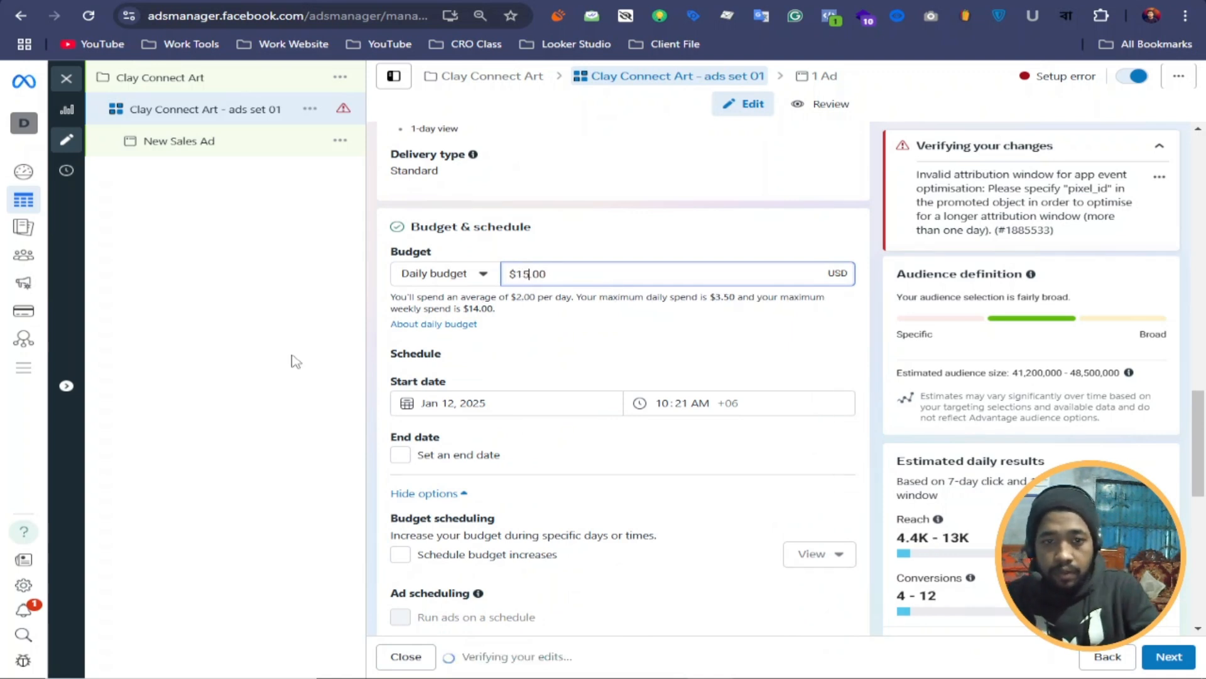
pyautogui.click(303, 363)
# Step: Set the ad set's audience location to United Kingdom in place of Bangladesh
pyautogui.scroll(-2, 498, 353)
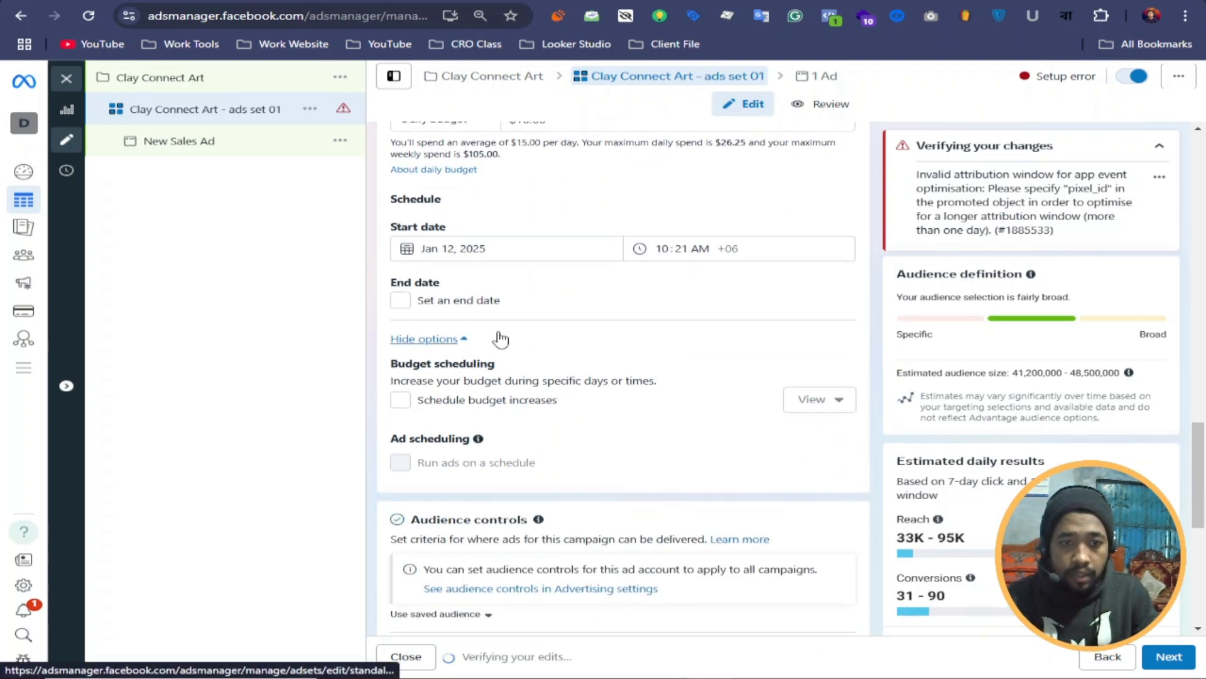
pyautogui.scroll(-2, 688, 304)
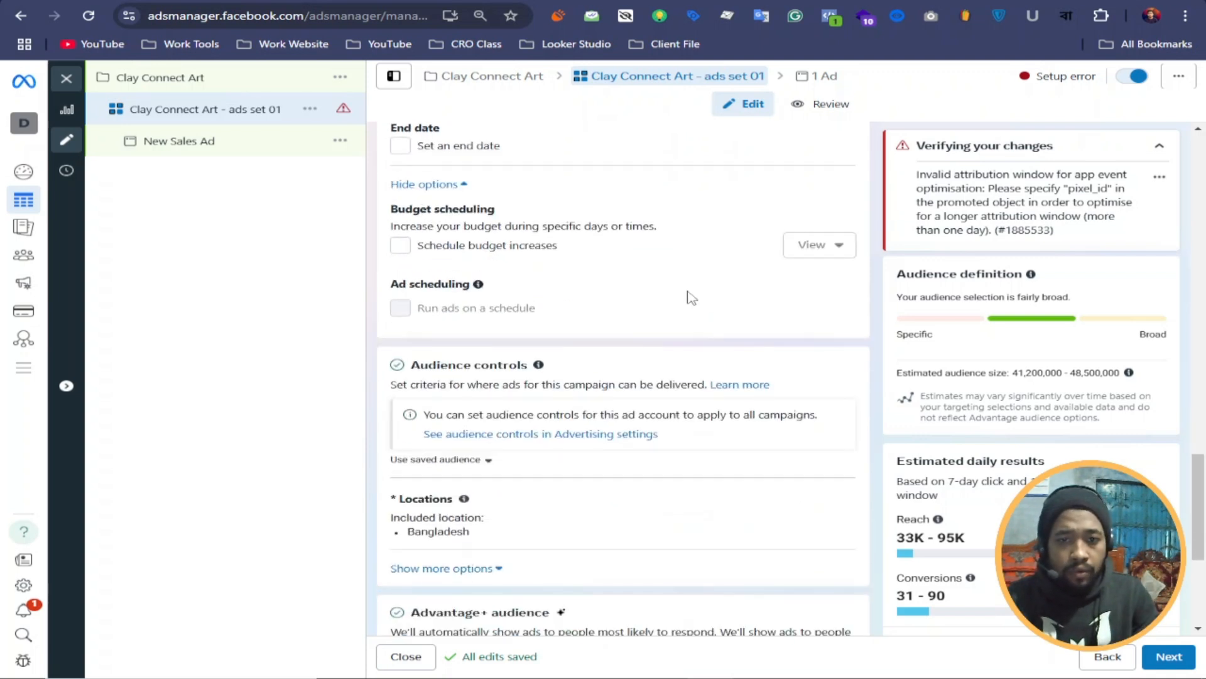
pyautogui.scroll(-2, 691, 297)
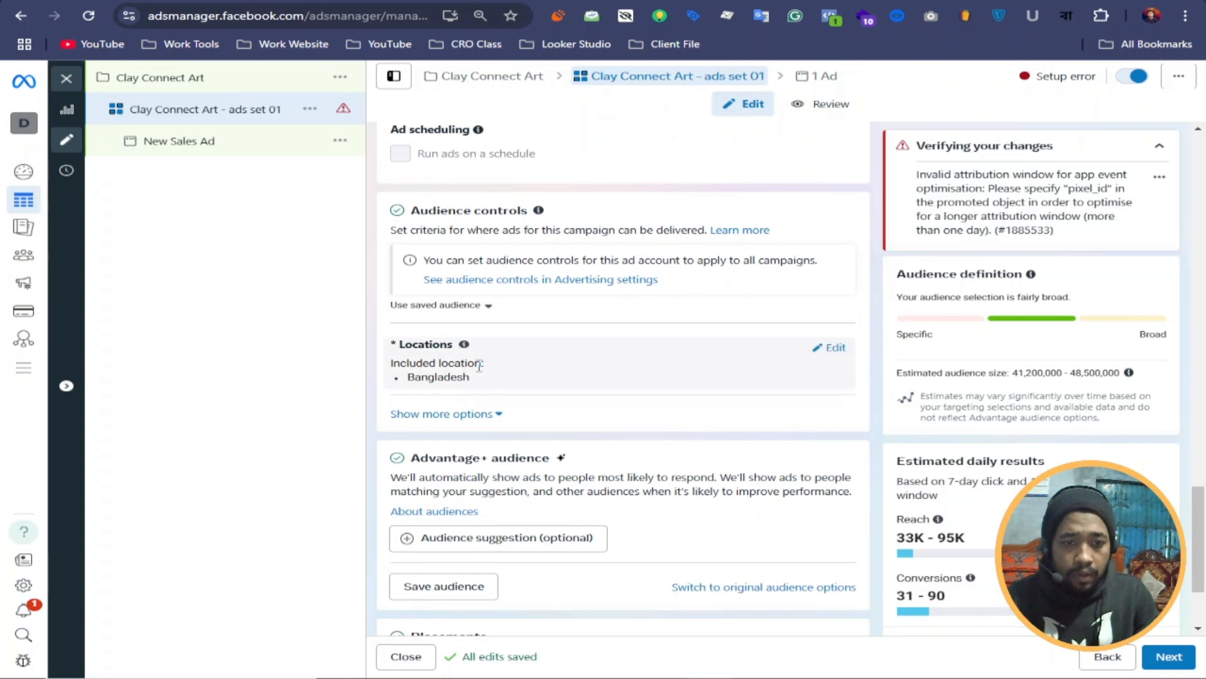
pyautogui.click(823, 355)
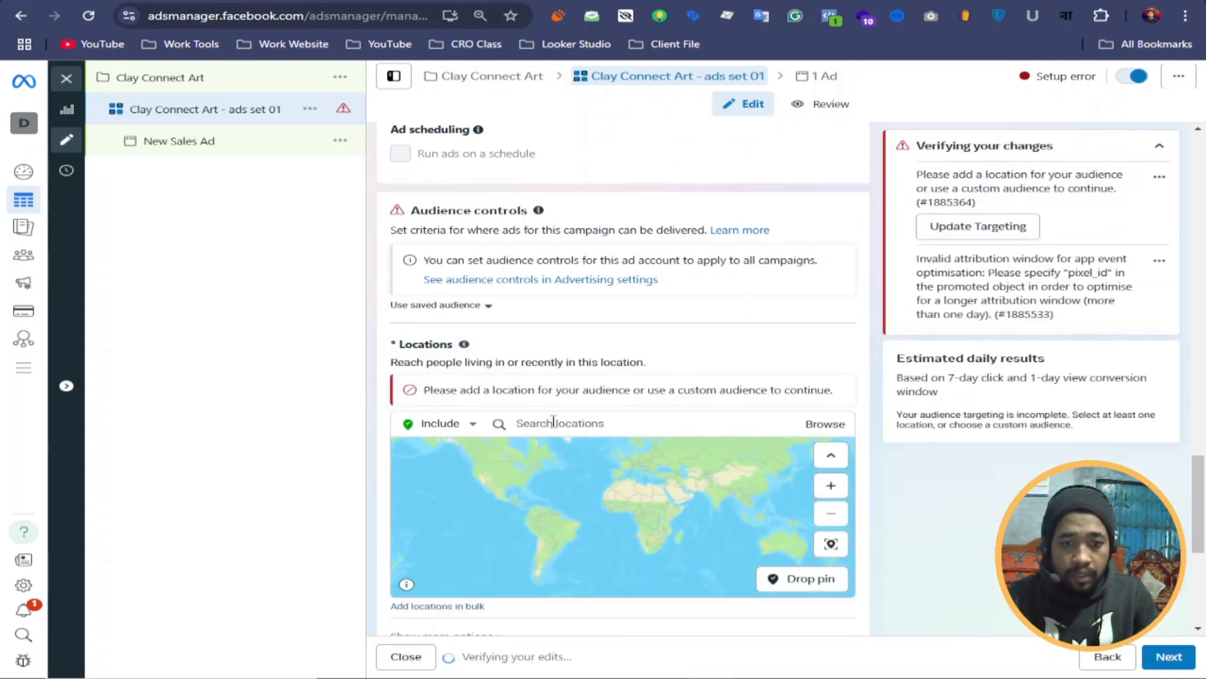
pyautogui.click(554, 421)
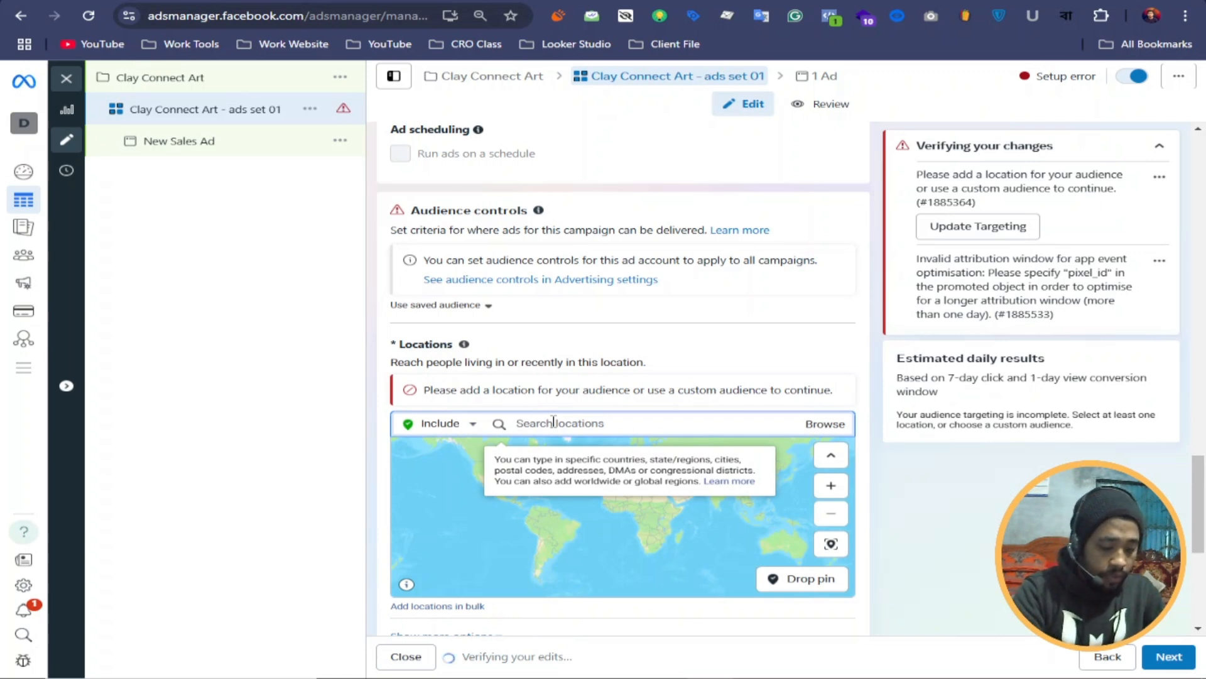
pyautogui.write('unite')
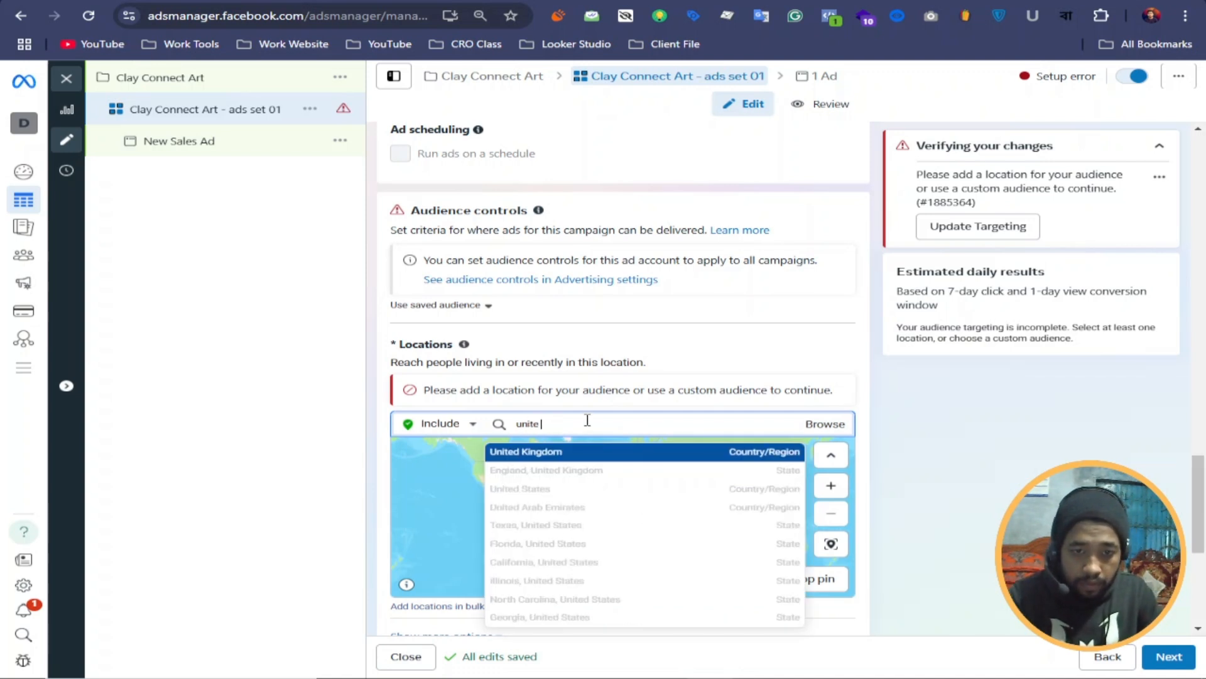
pyautogui.click(566, 452)
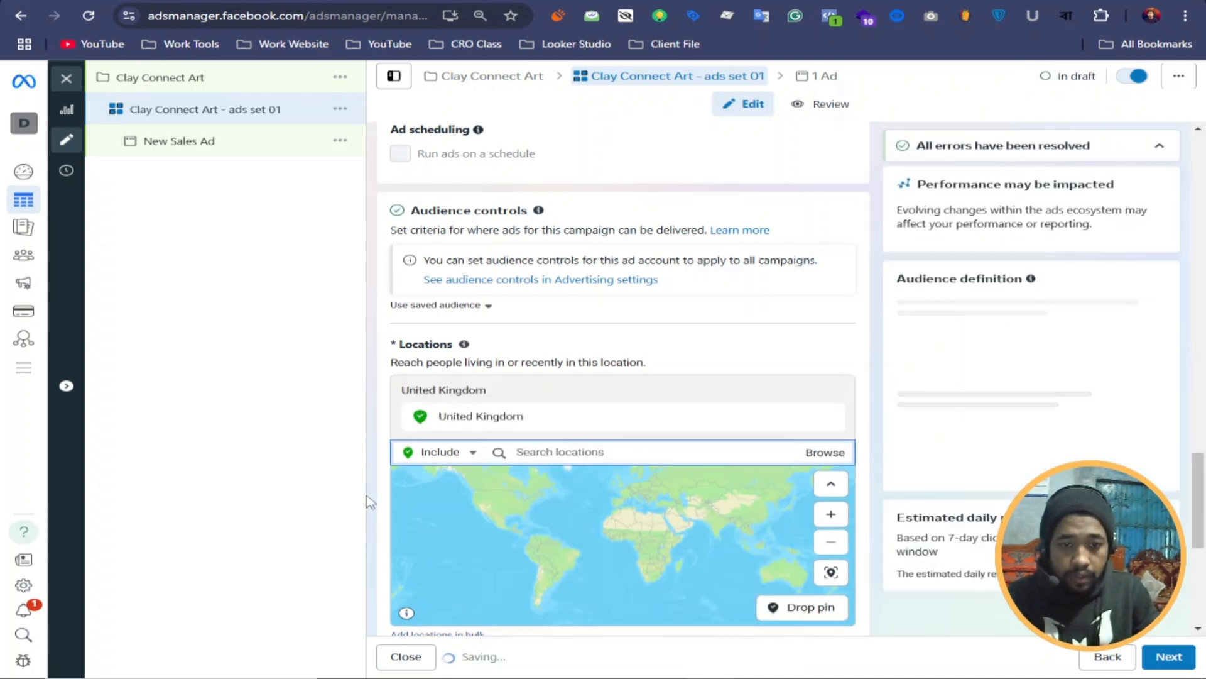
# Step: Expand the extra options of the audience controls and set the minimum age to 20
pyautogui.scroll(-1, 691, 370)
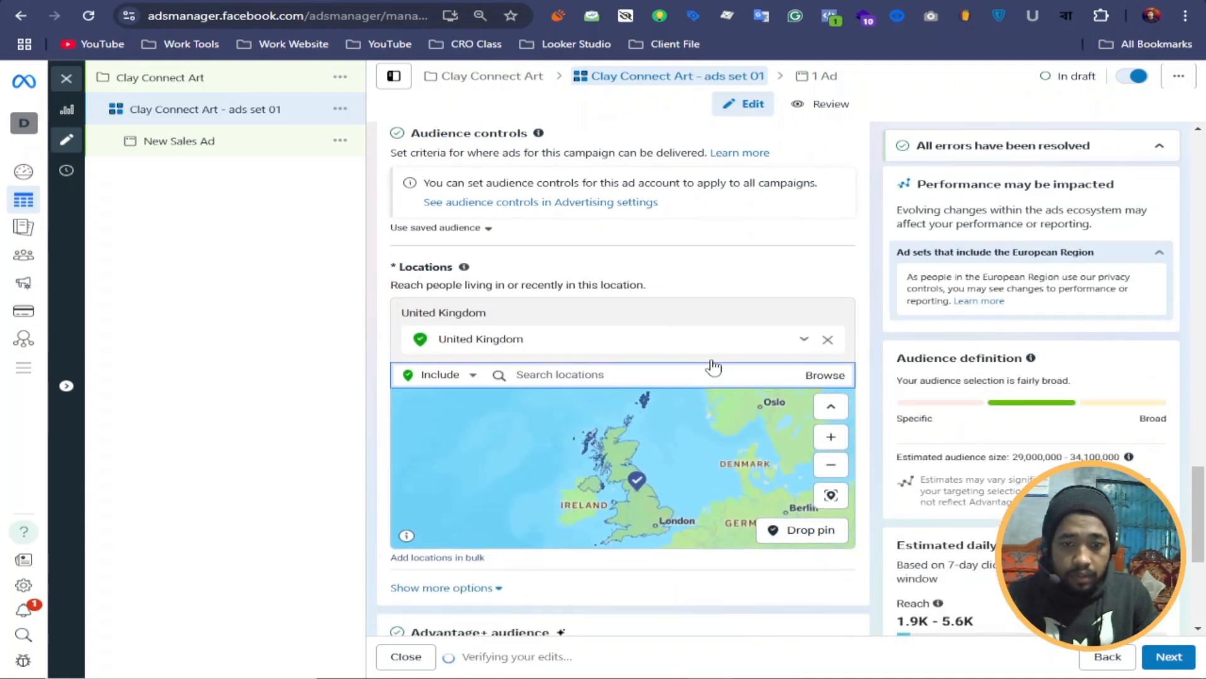
pyautogui.scroll(-2, 603, 418)
pyautogui.scroll(-3, 570, 352)
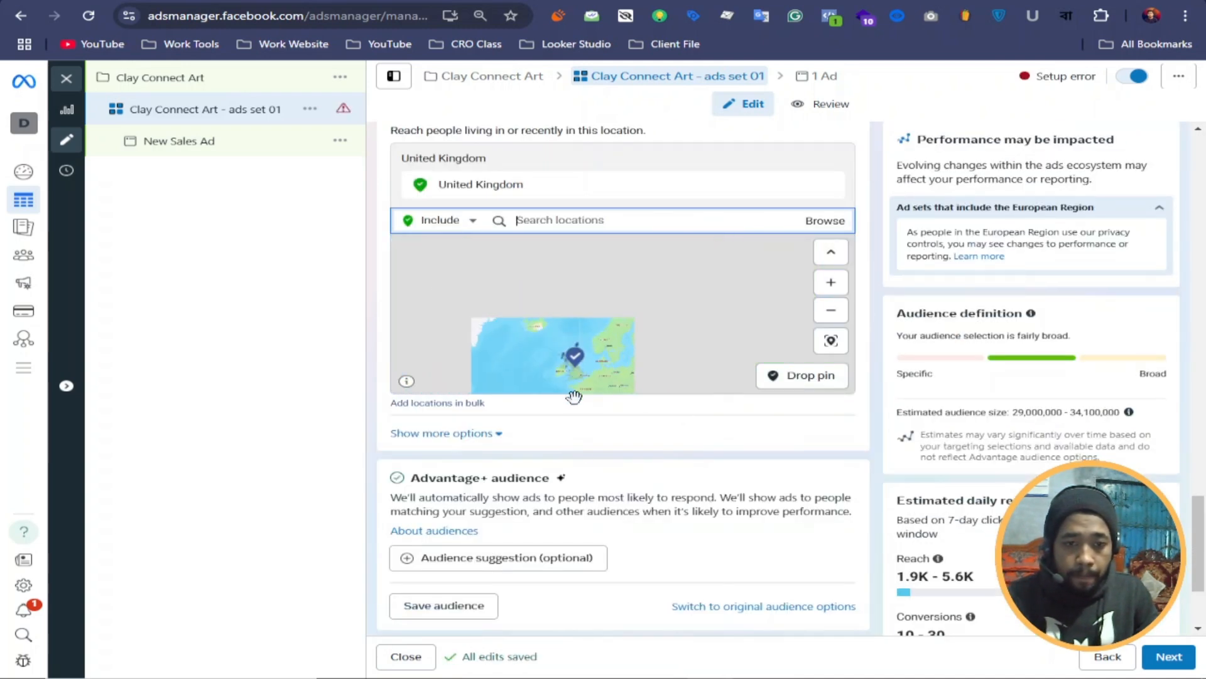
pyautogui.scroll(-2, 604, 440)
pyautogui.click(490, 279)
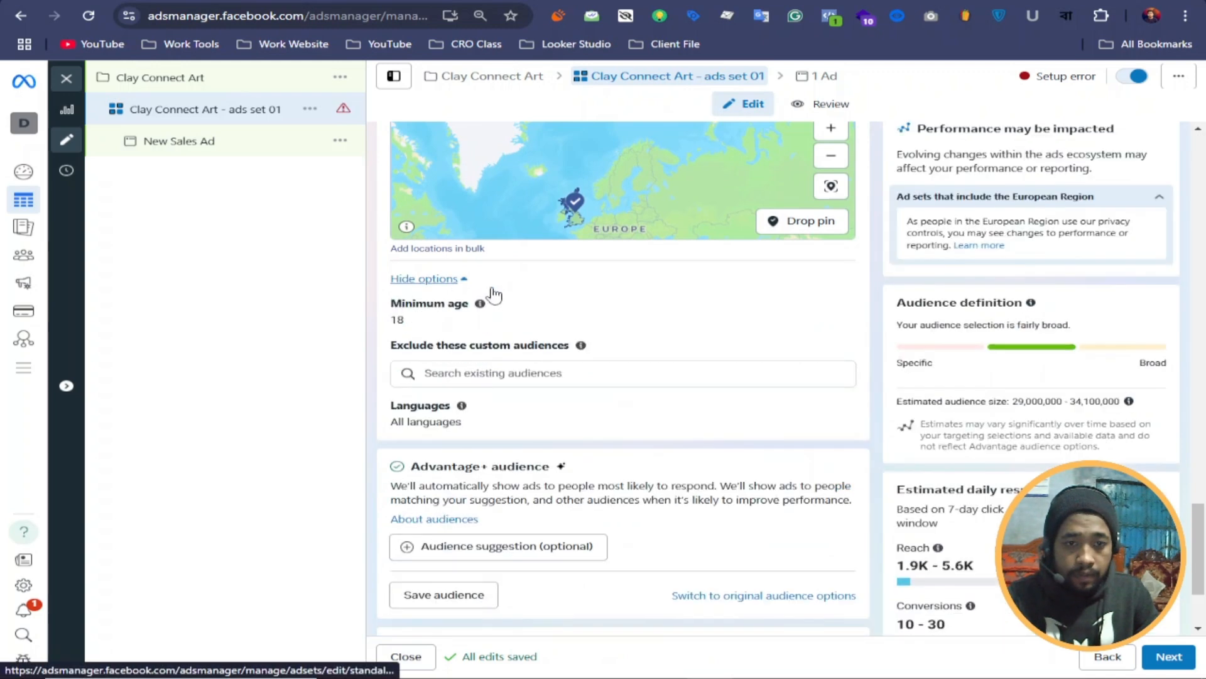
pyautogui.click(837, 307)
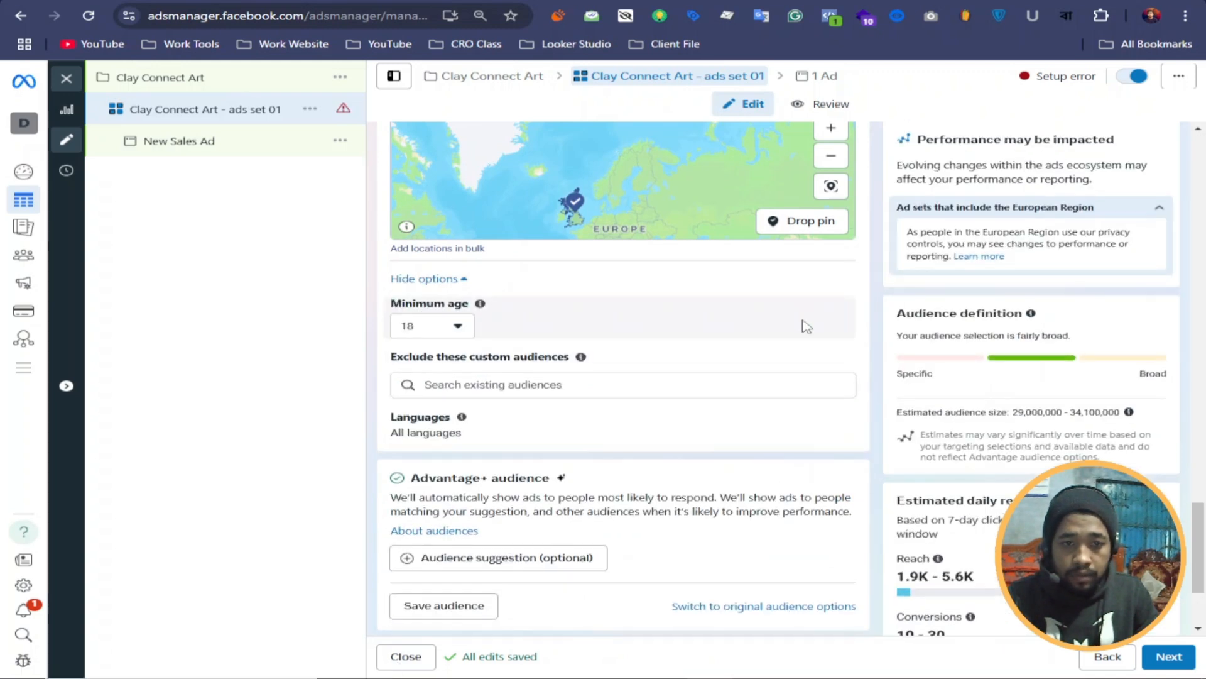
pyautogui.click(459, 328)
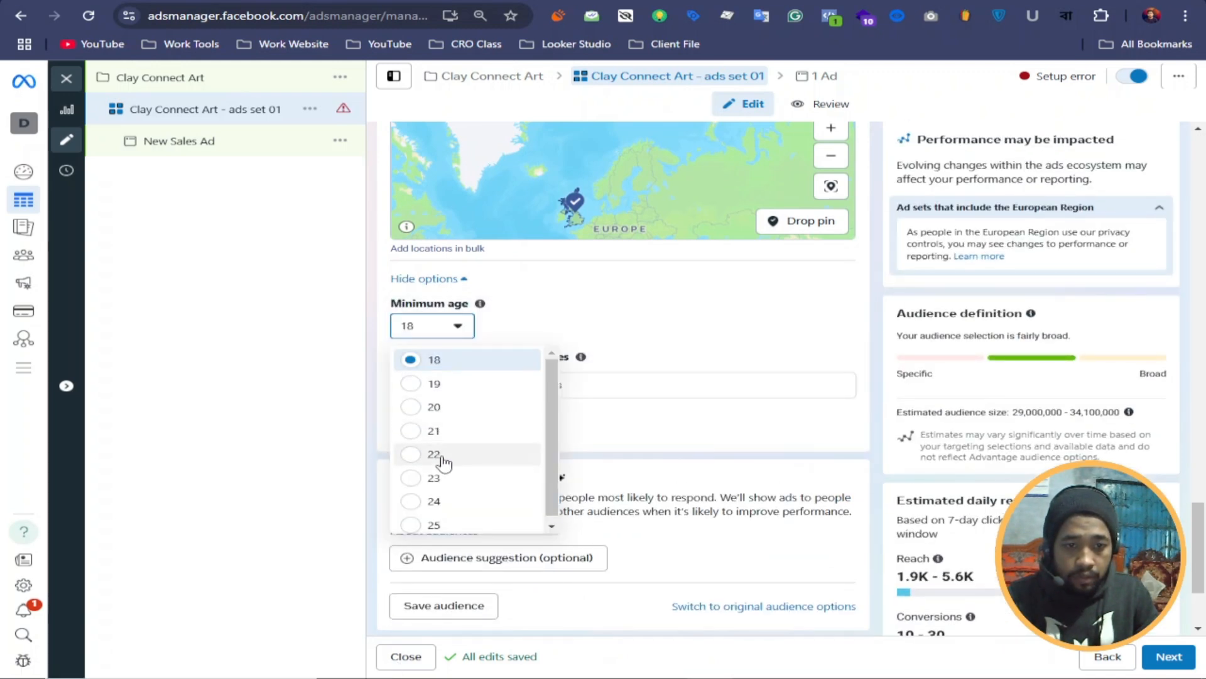
pyautogui.click(433, 407)
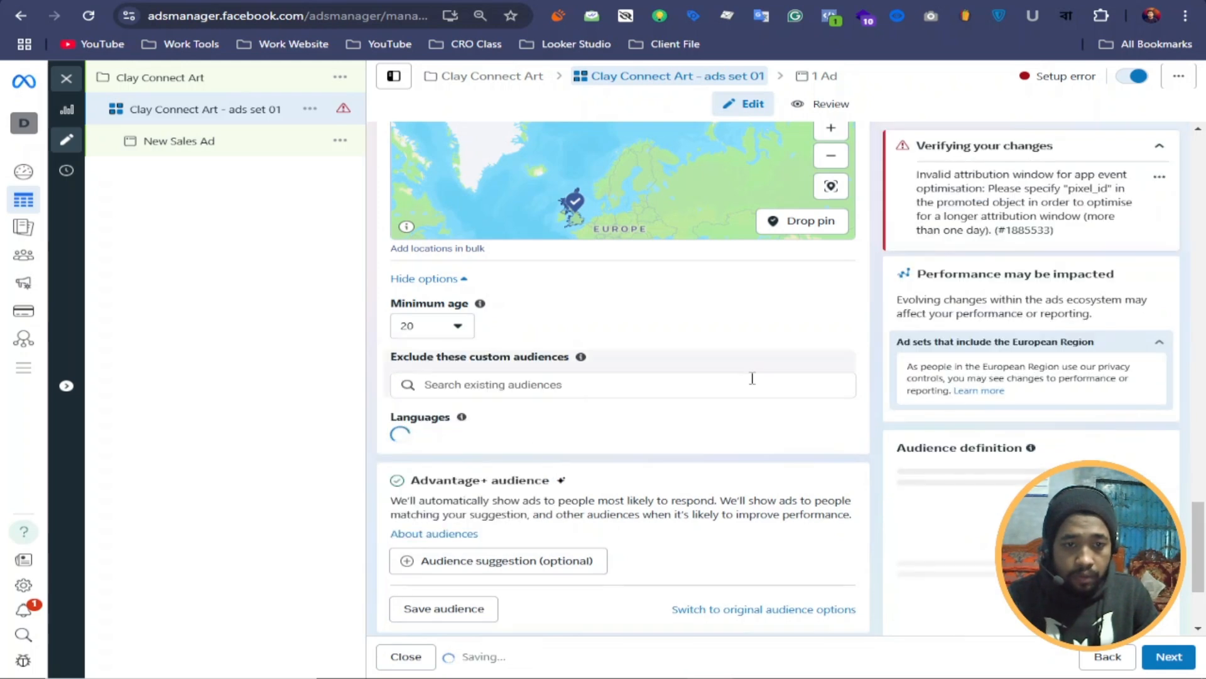
# Step: Open the audience languages for editing and switch the ad set from Advantage+ audience to the original audience options
pyautogui.scroll(-3, 752, 377)
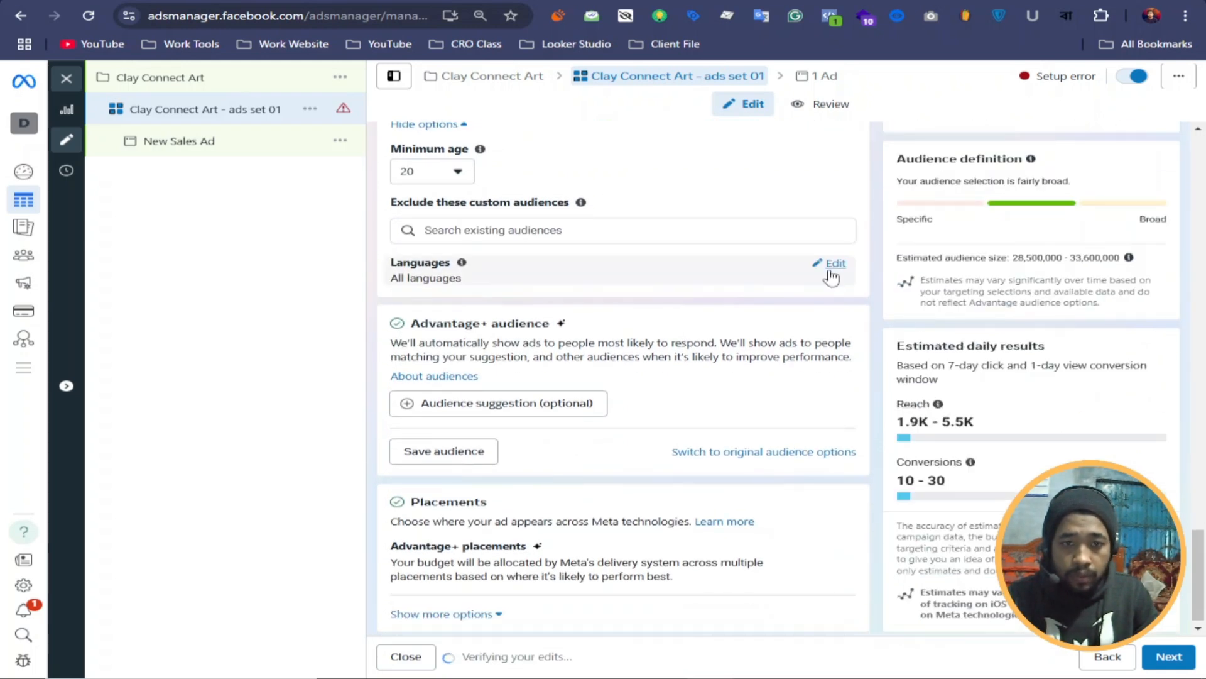
pyautogui.click(831, 270)
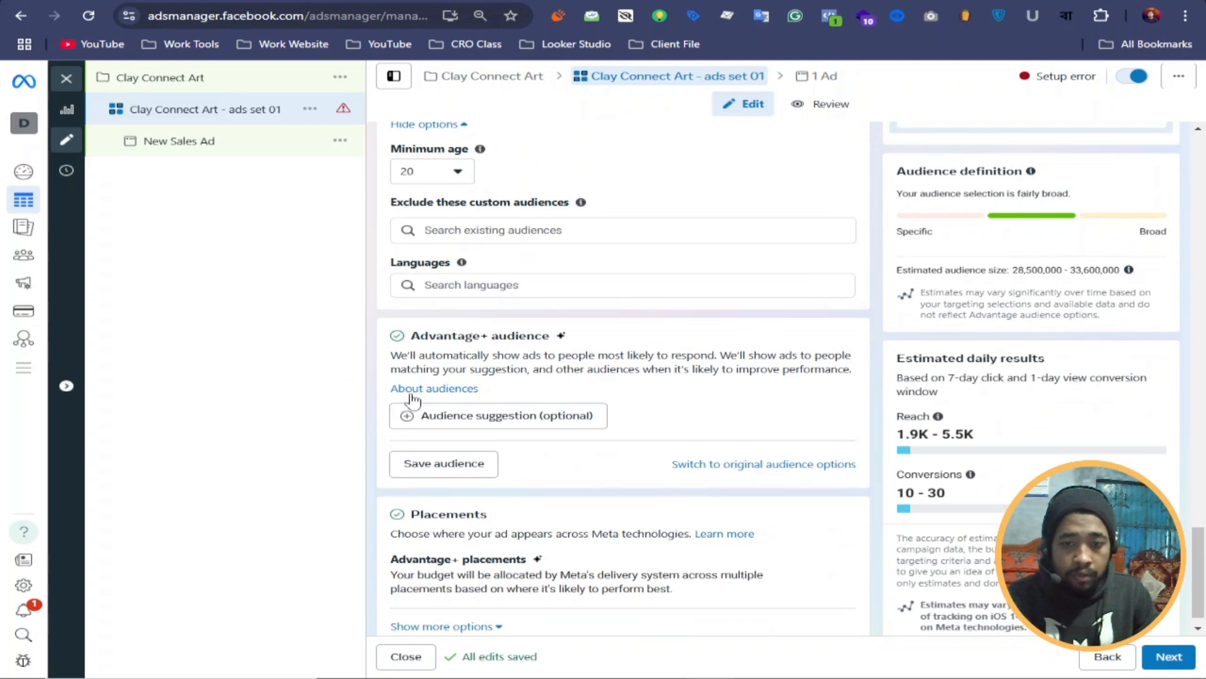
pyautogui.click(767, 463)
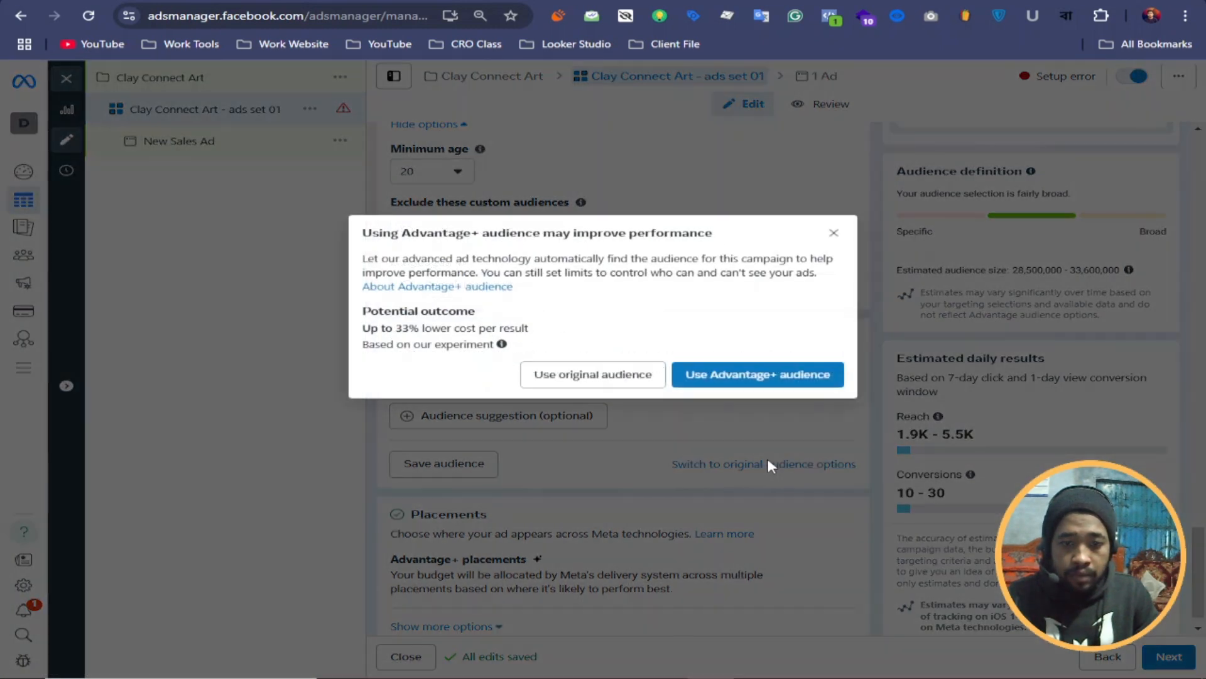
pyautogui.click(571, 385)
# Step: Restrict the audience's gender to Women
pyautogui.scroll(-6, 636, 462)
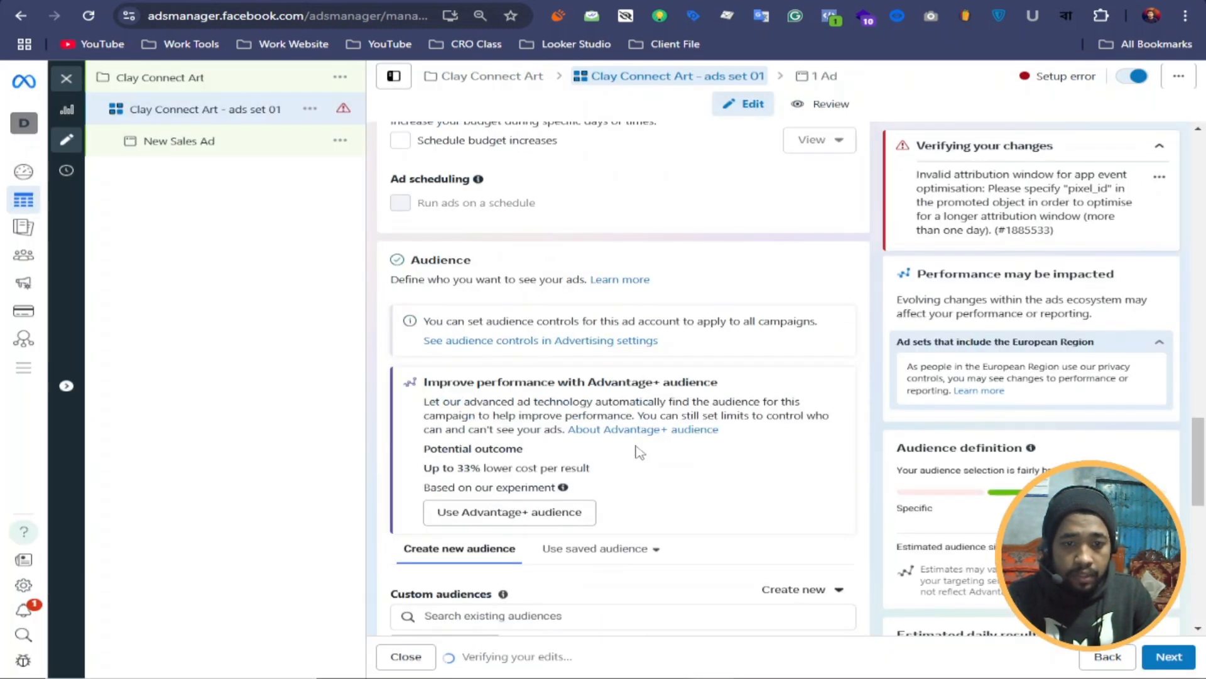
pyautogui.scroll(-2, 640, 453)
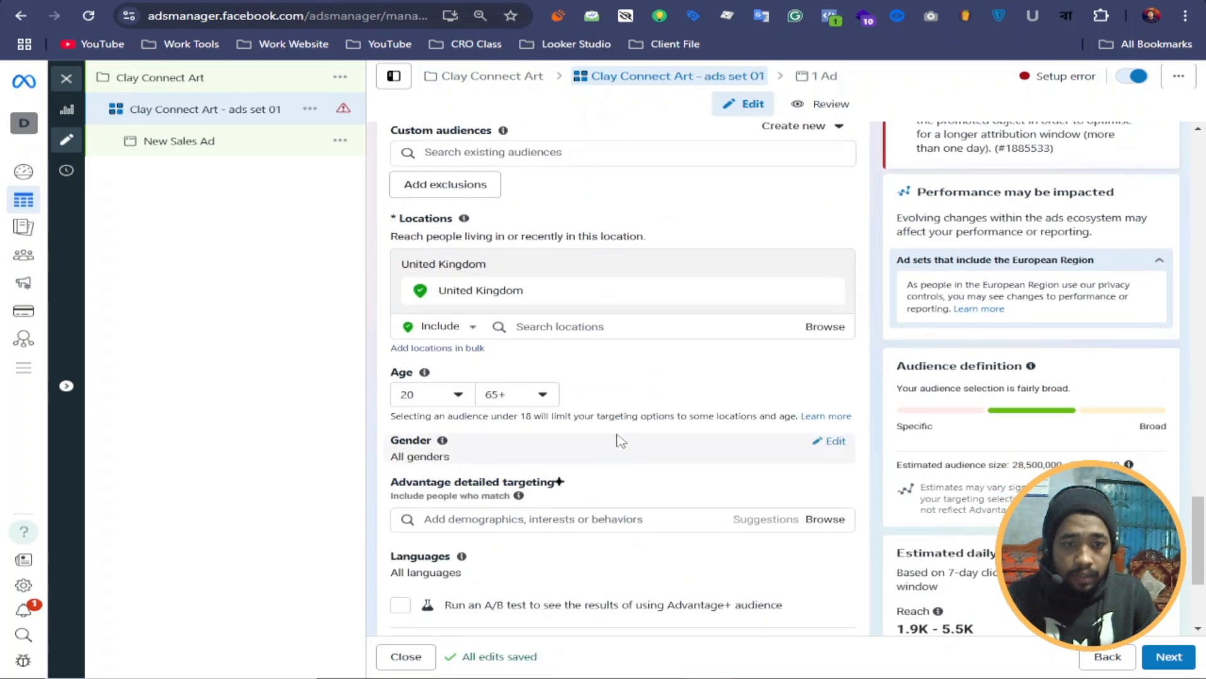
pyautogui.scroll(-3, 621, 455)
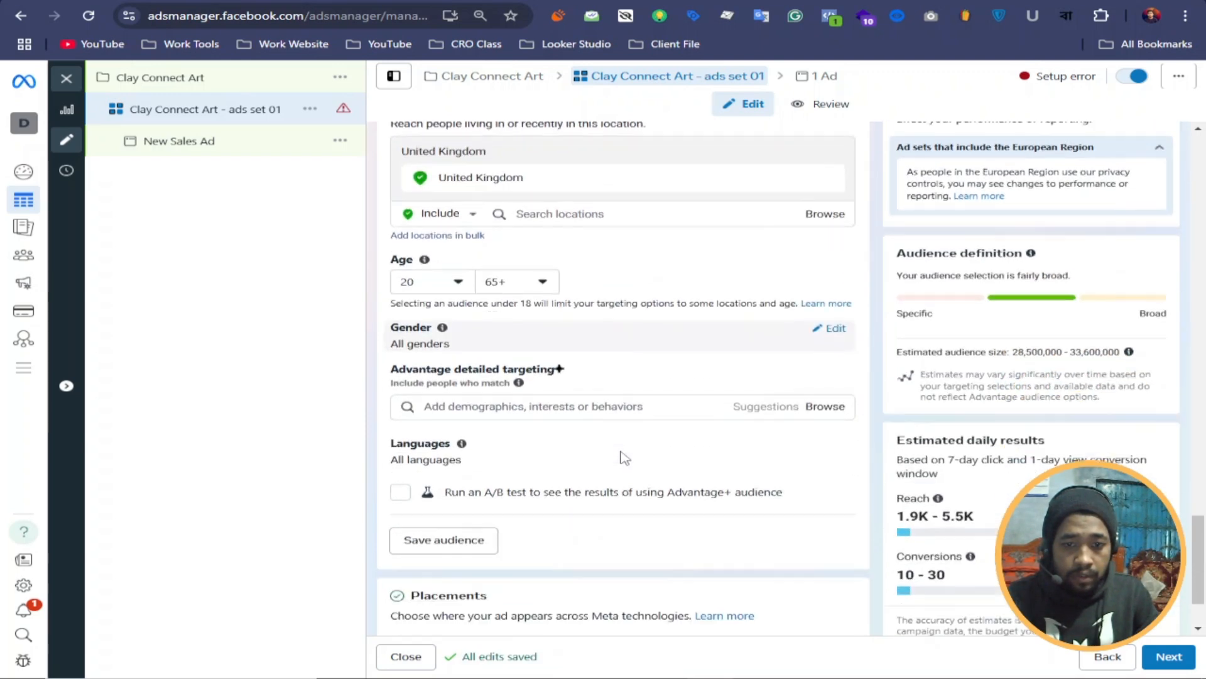
pyautogui.click(833, 289)
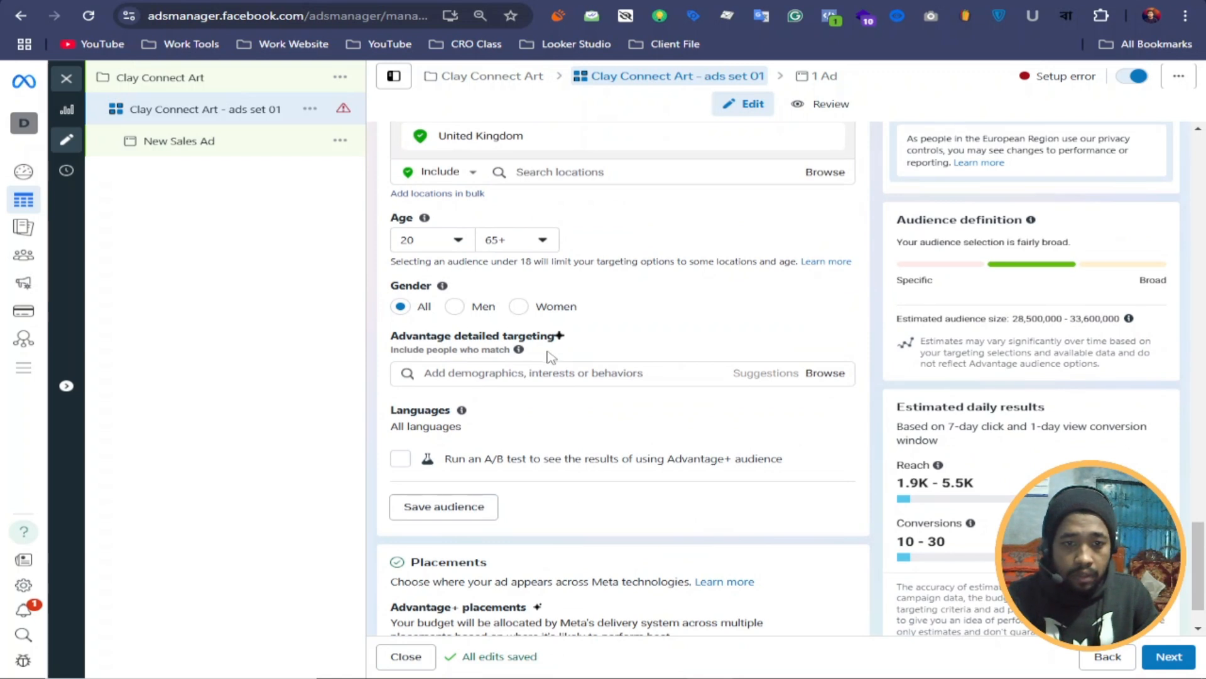
pyautogui.click(519, 306)
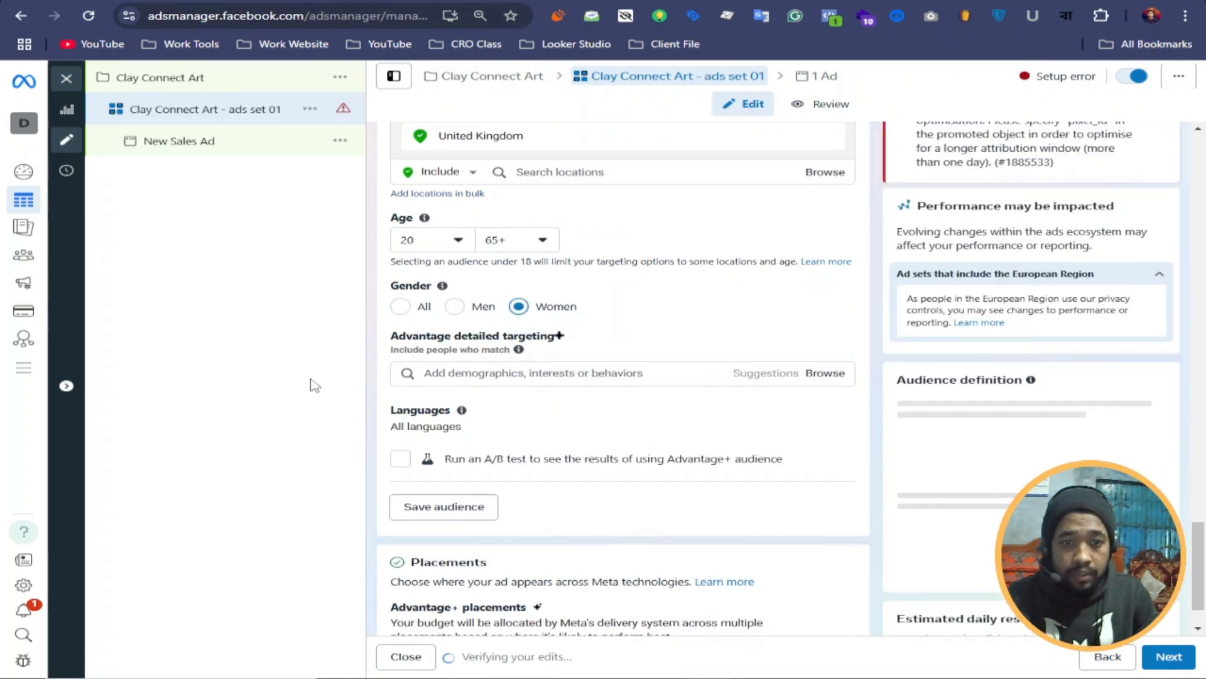
# Step: Copy the word "Jewelry" from the interests list in the Clay Connect Art Google Doc and return to Ads Manager
pyautogui.hotkey('alt', 'Tab')
pyautogui.click(417, 349)
pyautogui.moveTo(402, 349); pyautogui.dragTo(340, 351)
pyautogui.rightClick(356, 354)
pyautogui.click(405, 314)
pyautogui.hotkey('alt', 'Tab')
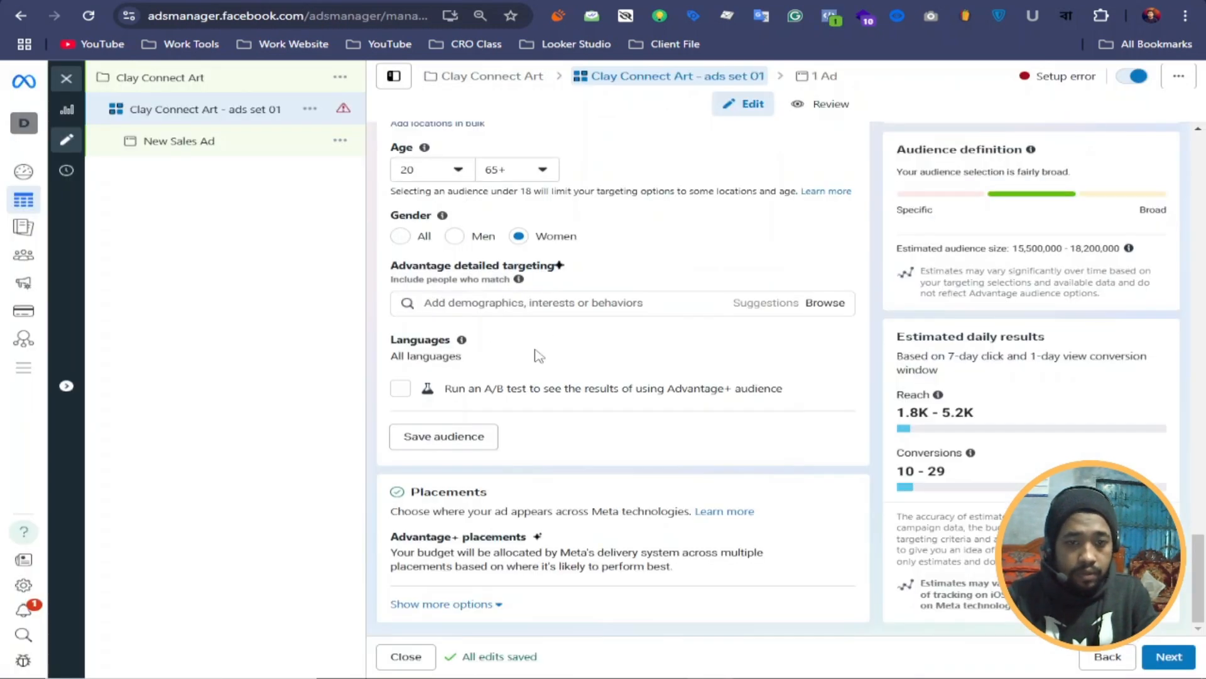
# Step: Search the detailed targeting for "Jewelry" and add the Jewelry employer demographic
pyautogui.rightClick(461, 304)
pyautogui.click(500, 460)
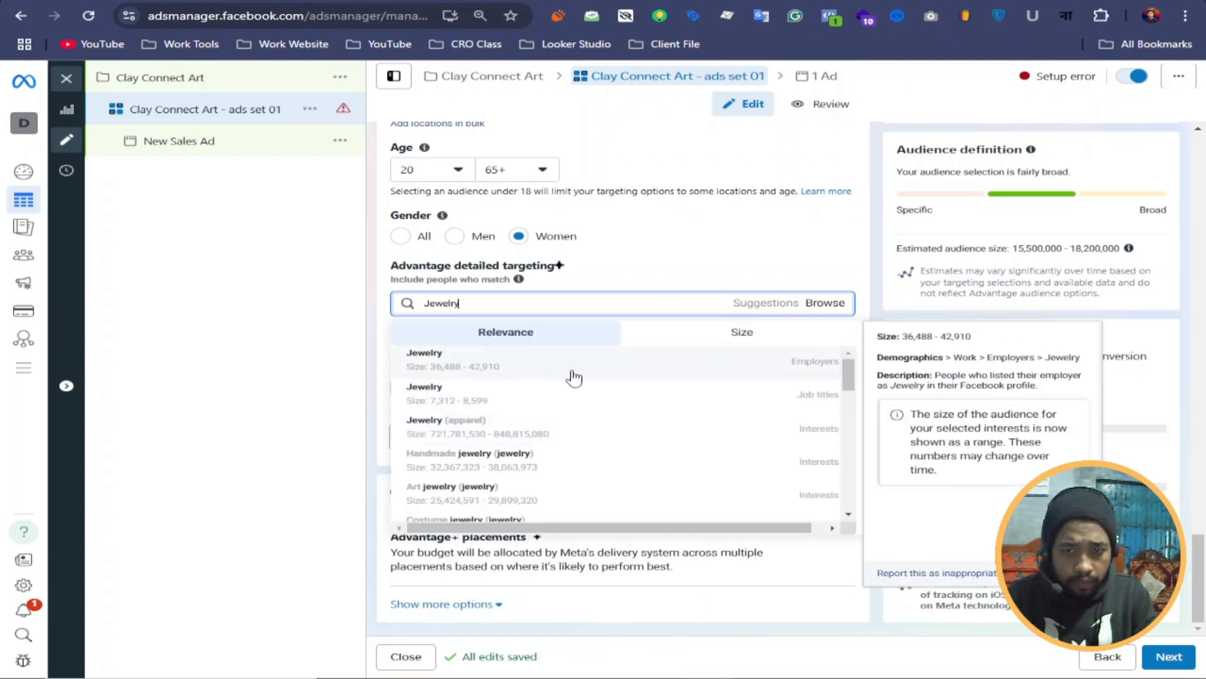
pyautogui.click(458, 369)
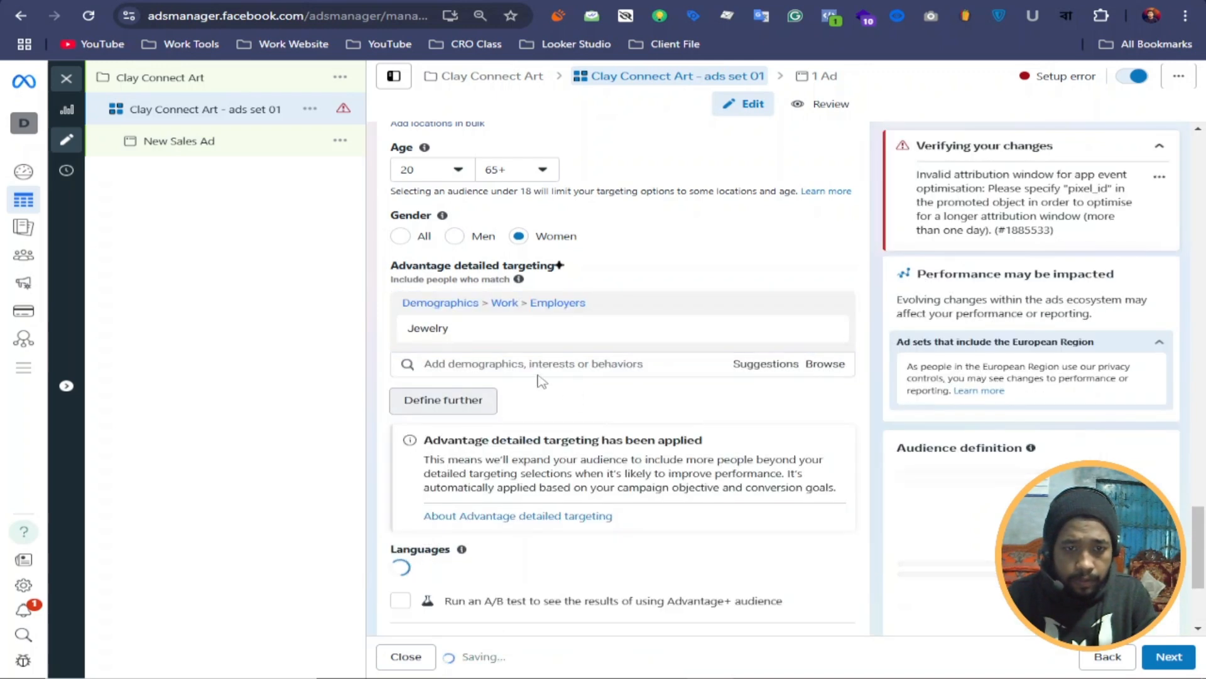
# Step: Search the detailed targeting for "Jewelry" again and add the Gold Jewelry (jewelry) interest
pyautogui.rightClick(526, 369)
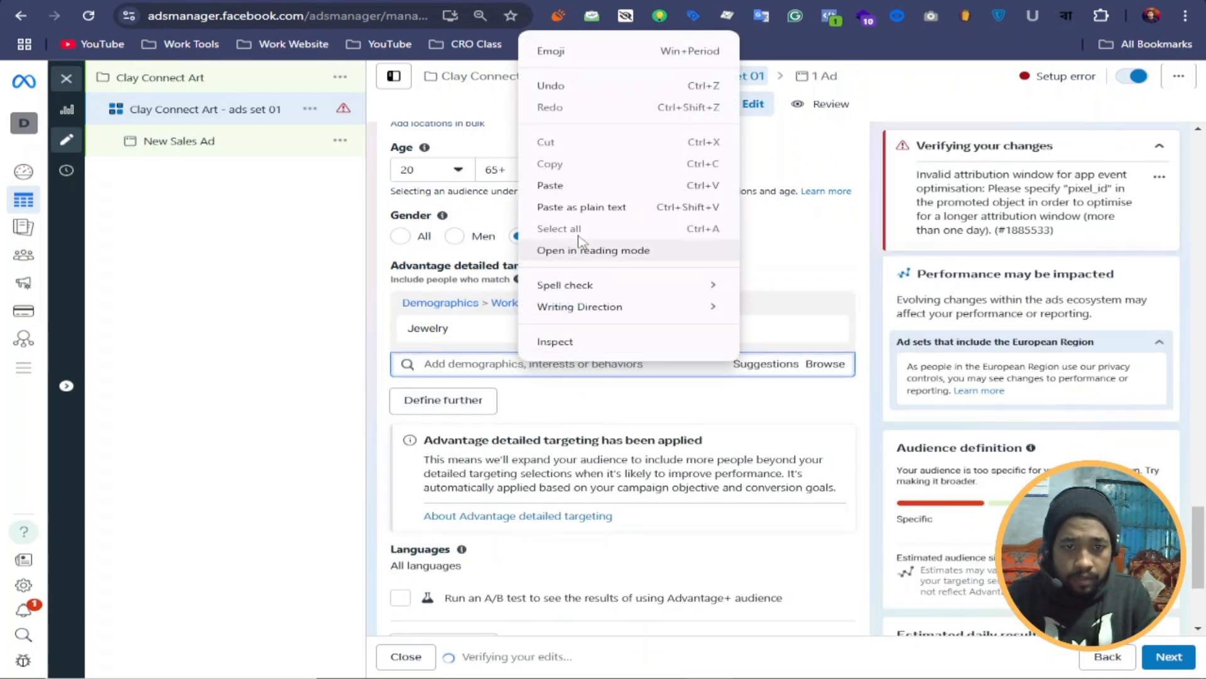
pyautogui.click(558, 187)
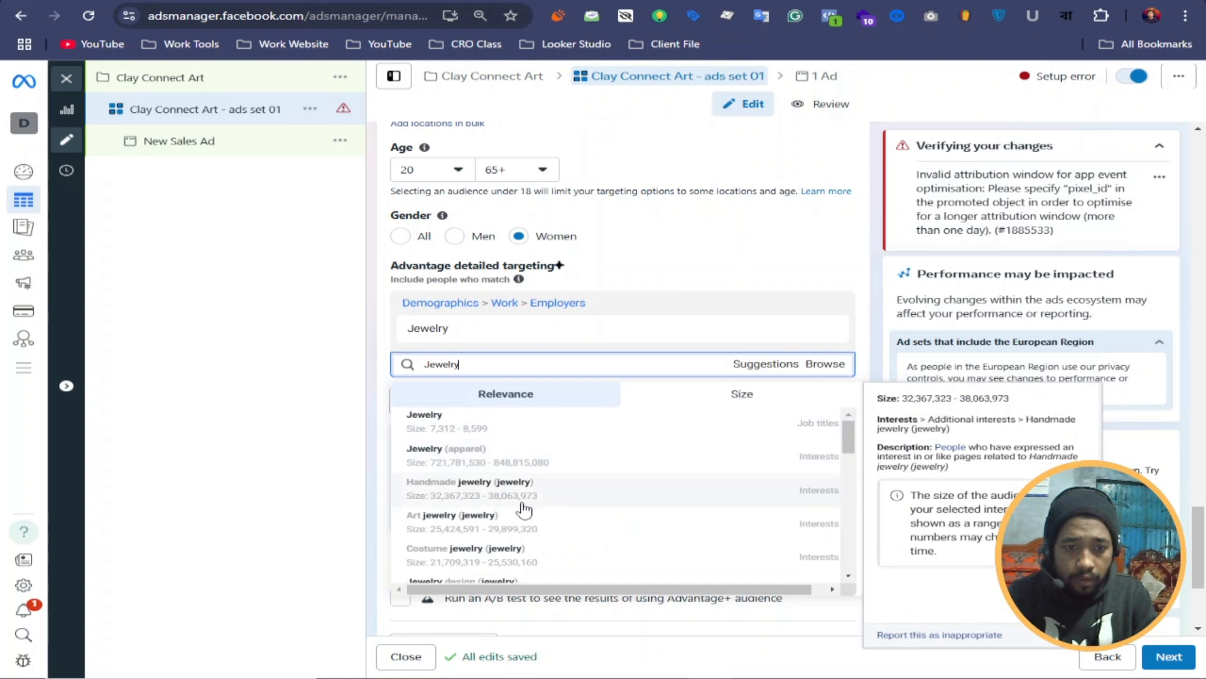
pyautogui.scroll(-2, 544, 512)
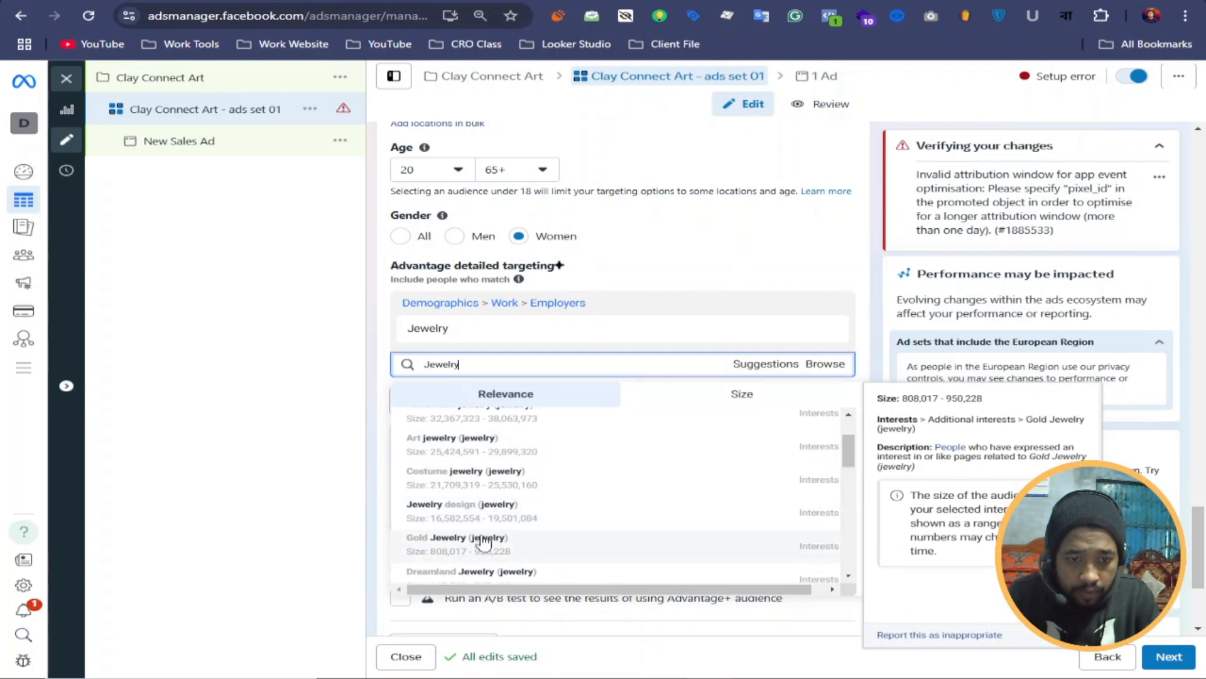
pyautogui.click(809, 548)
# Step: Add the Costume jewelry (jewelry) and Jewelry (apparel) interests to the detailed targeting
pyautogui.rightClick(486, 420)
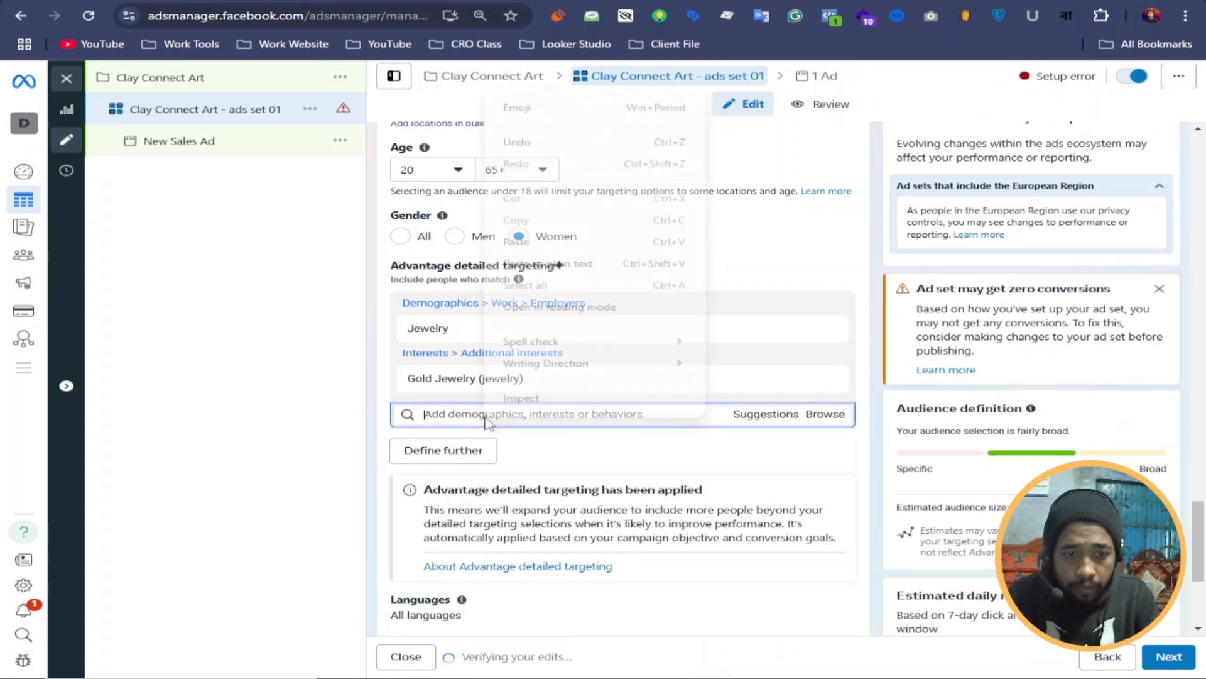
pyautogui.click(521, 241)
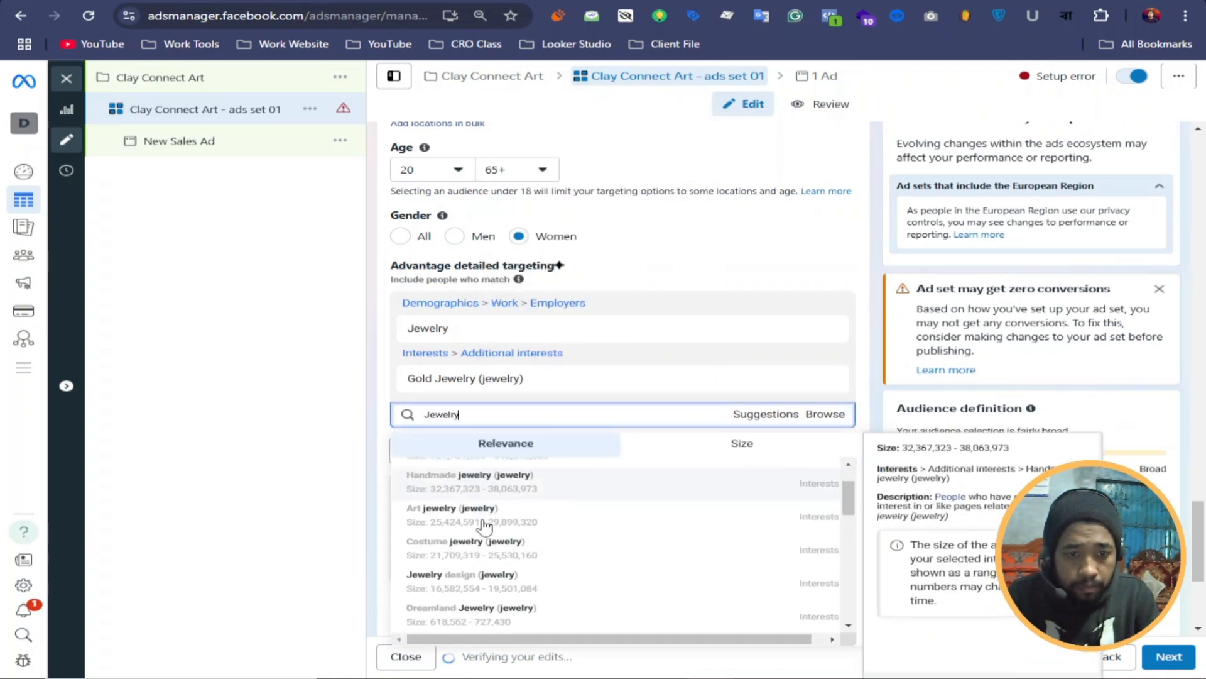
pyautogui.scroll(-3, 496, 546)
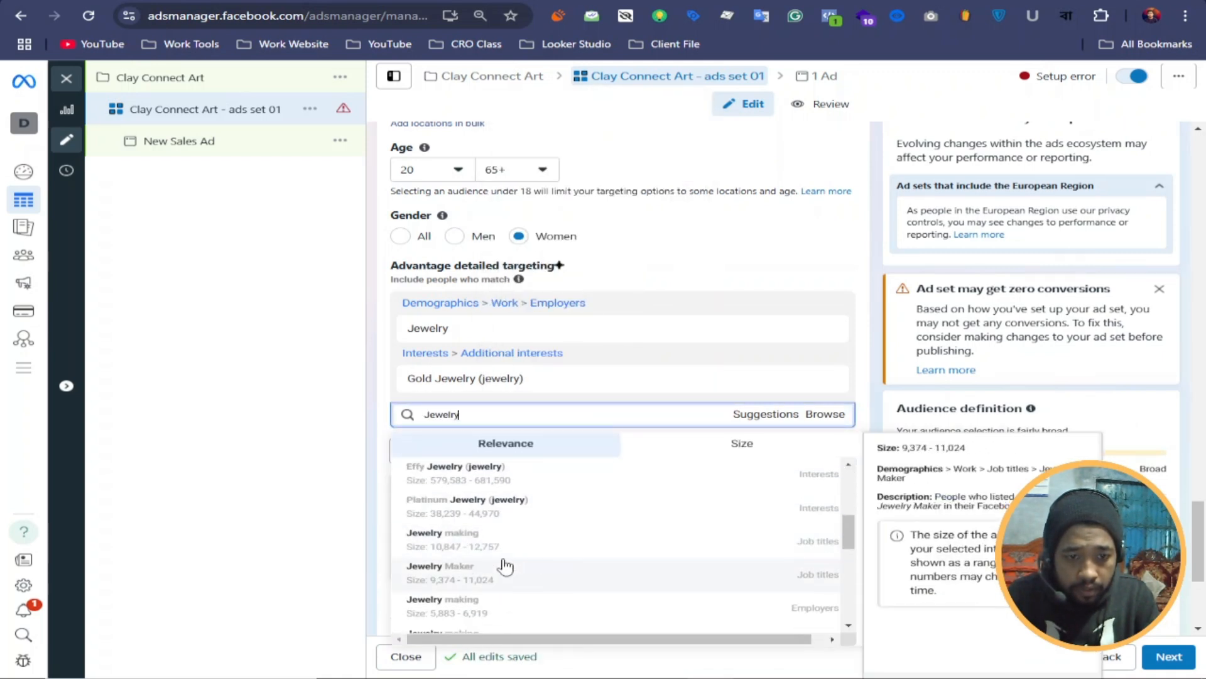
pyautogui.scroll(1, 505, 566)
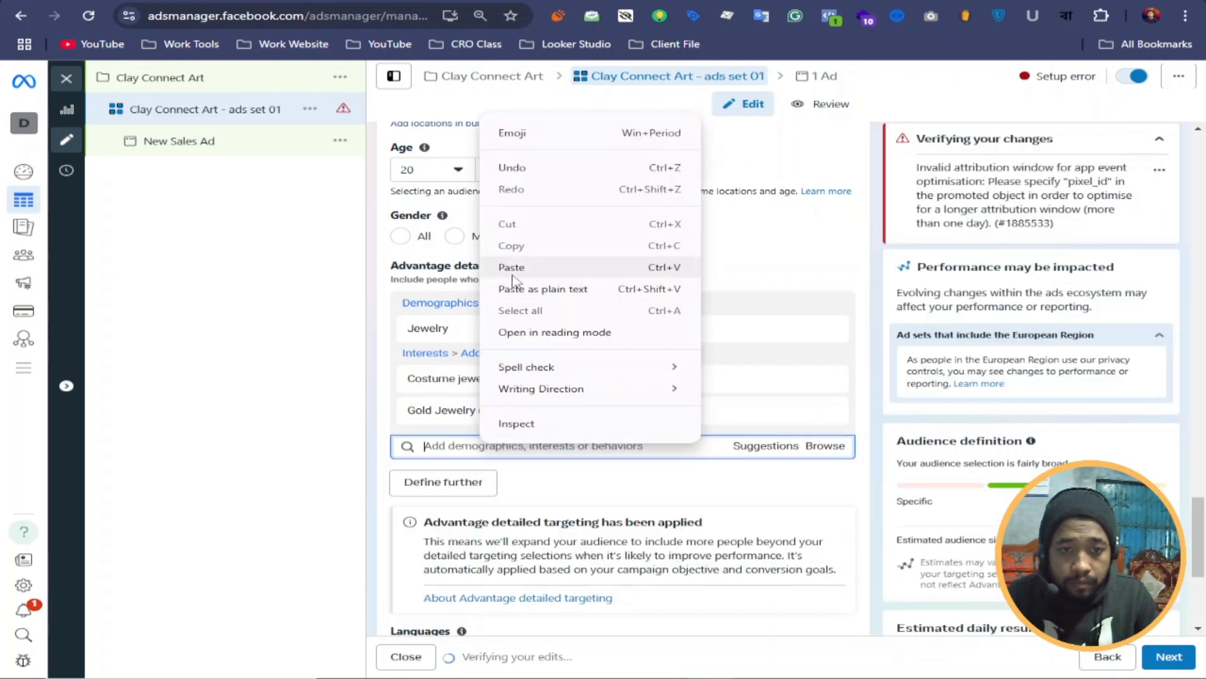
pyautogui.click(512, 270)
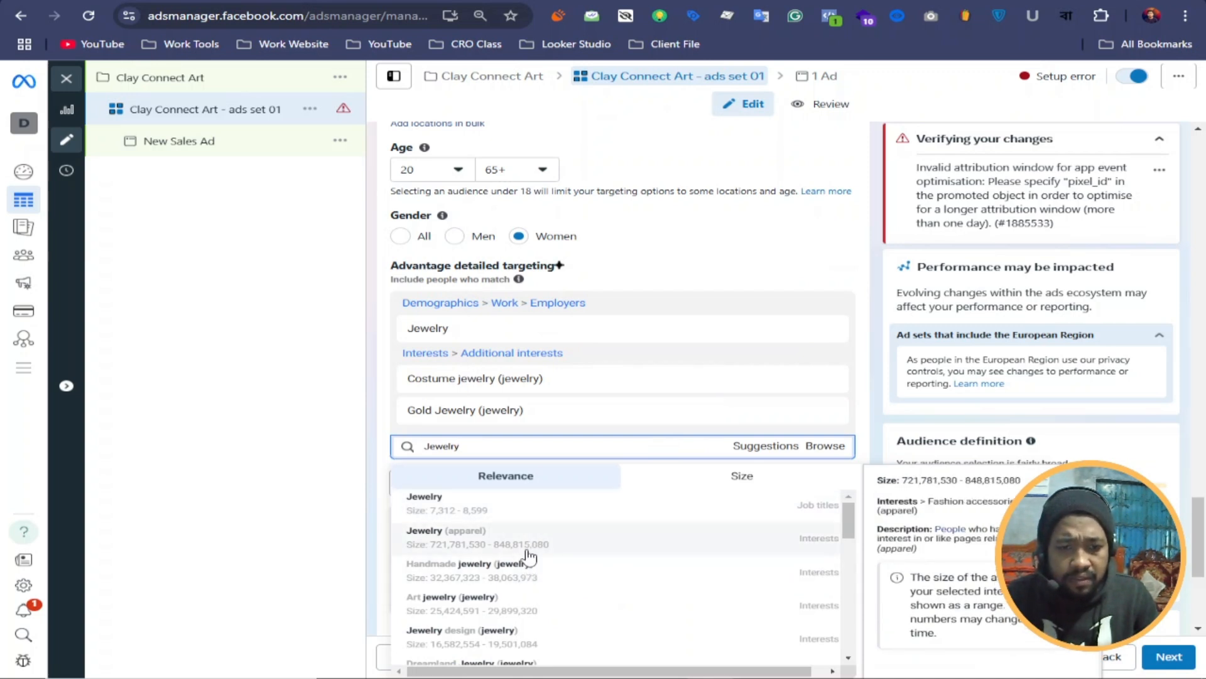
pyautogui.click(528, 554)
# Step: Search the detailed targeting for "Occasions"
pyautogui.rightClick(465, 496)
pyautogui.click(478, 318)
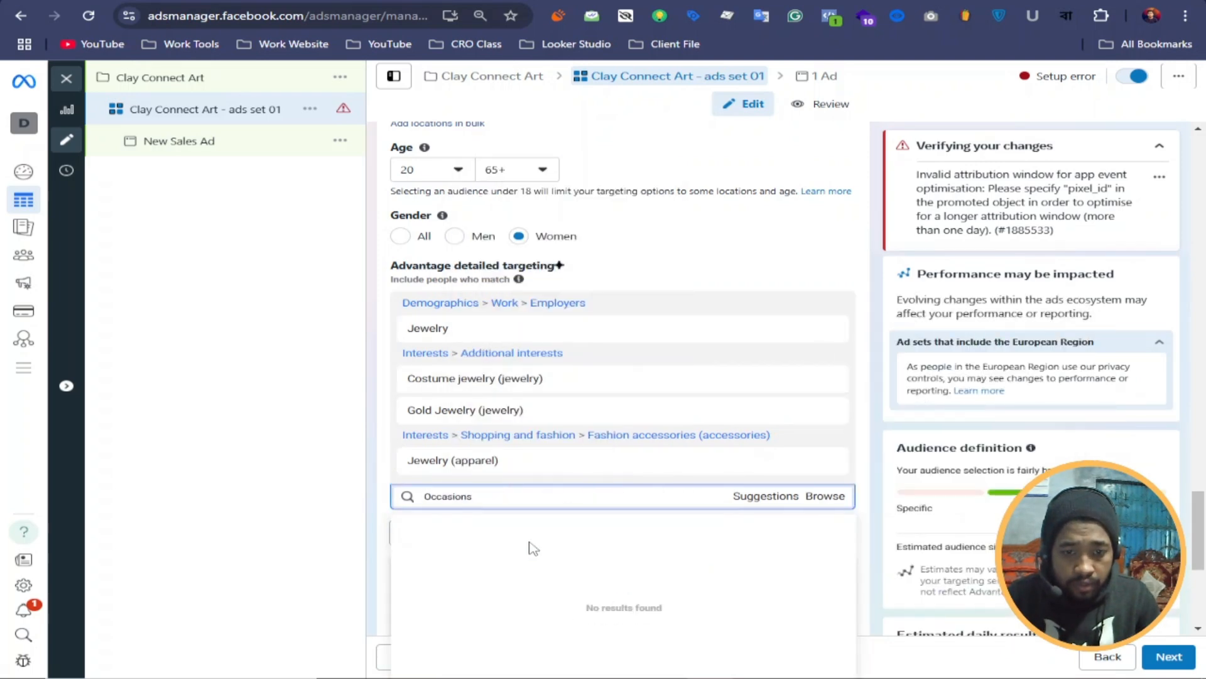
pyautogui.scroll(-1, 604, 500)
# Step: Switch to the Clay Connect Art Google Docs document and copy "Weddings" from the Occasions line
pyautogui.click(443, 2)
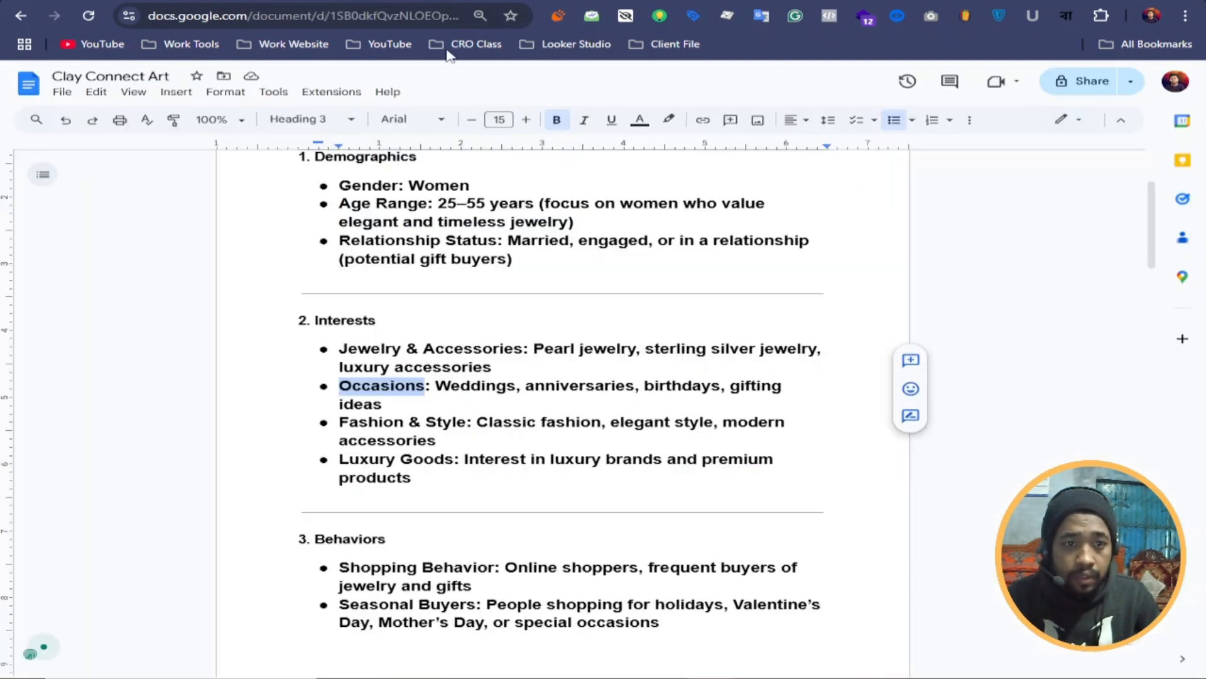
pyautogui.moveTo(436, 385); pyautogui.dragTo(517, 388)
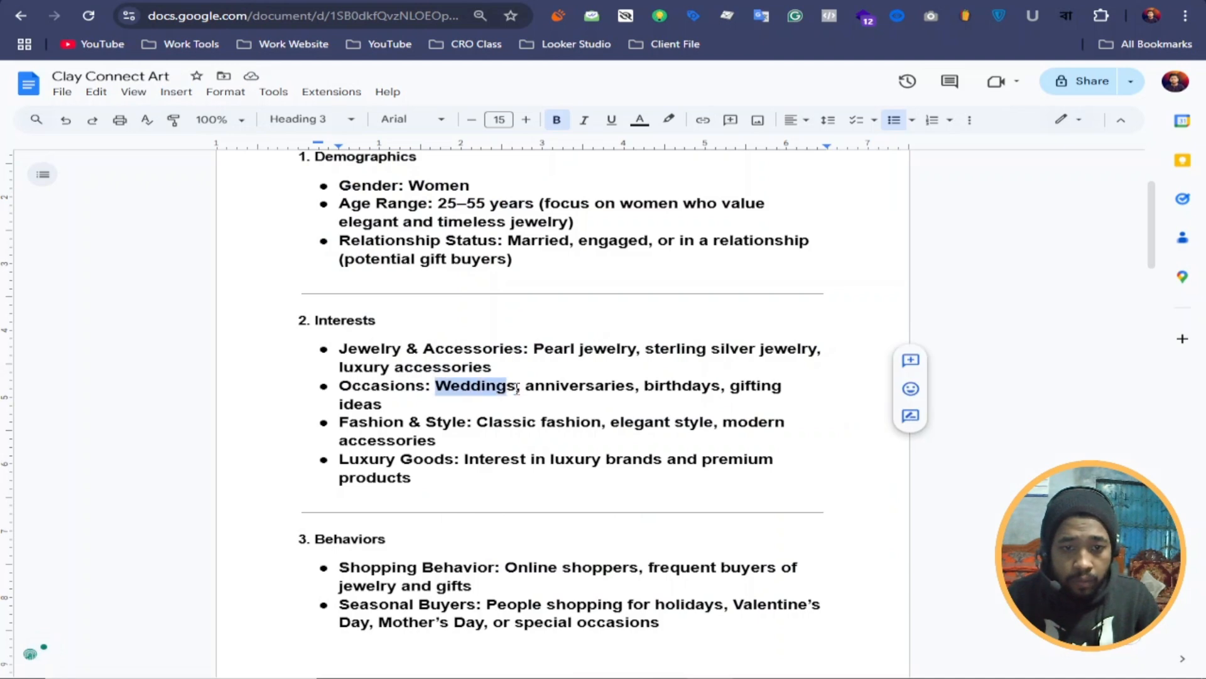
pyautogui.rightClick(494, 389)
pyautogui.click(539, 311)
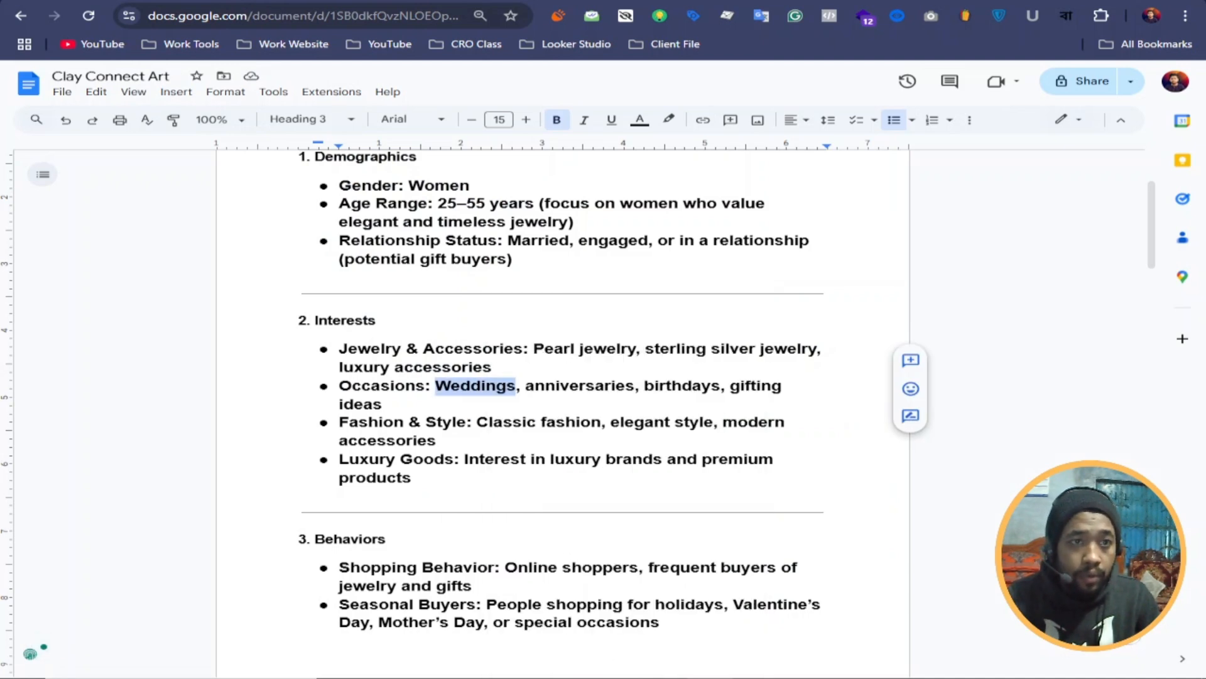
# Step: Back in Ads Manager, replace the detailed targeting search with "Weddings" and add the Weddings (weddings) interest
pyautogui.click(302, 2)
pyautogui.doubleClick(449, 419)
pyautogui.rightClick(442, 419)
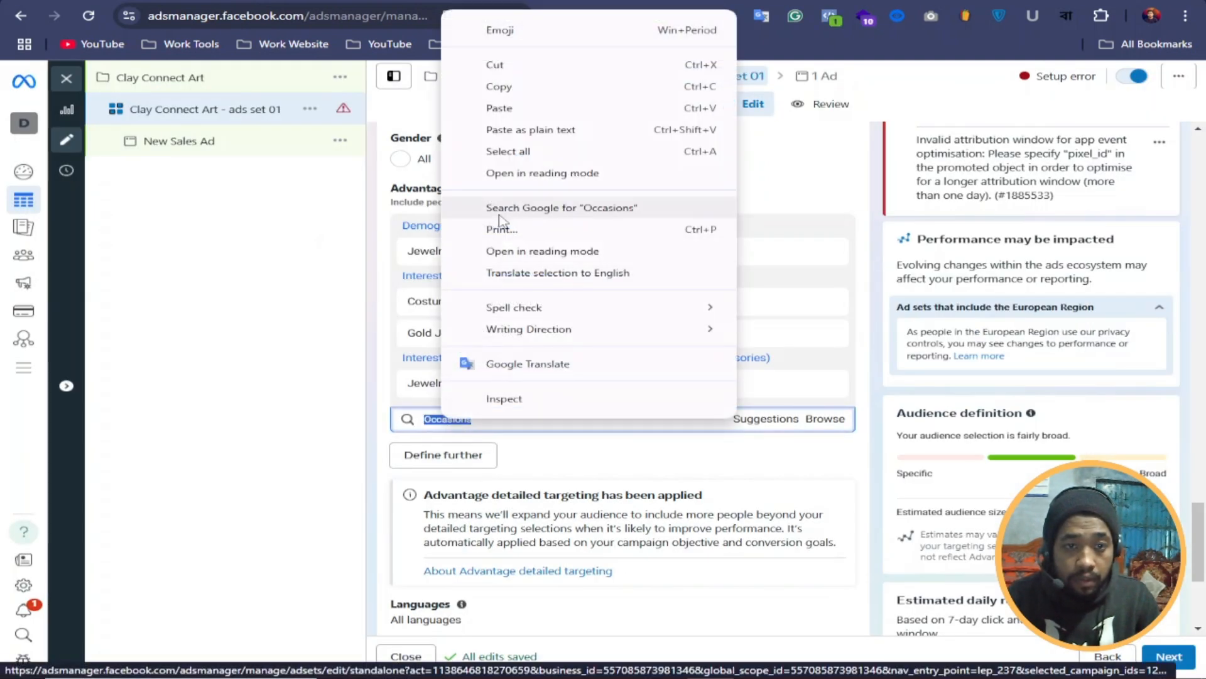
pyautogui.click(499, 108)
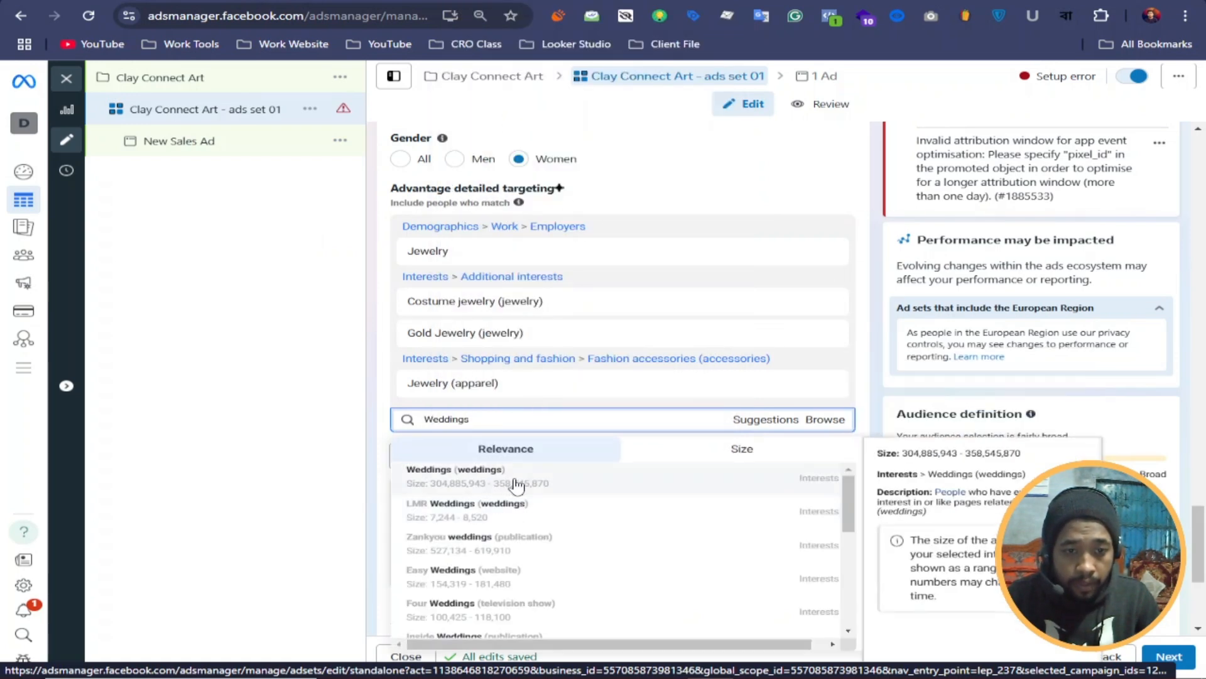
pyautogui.click(516, 482)
pyautogui.click(469, 421)
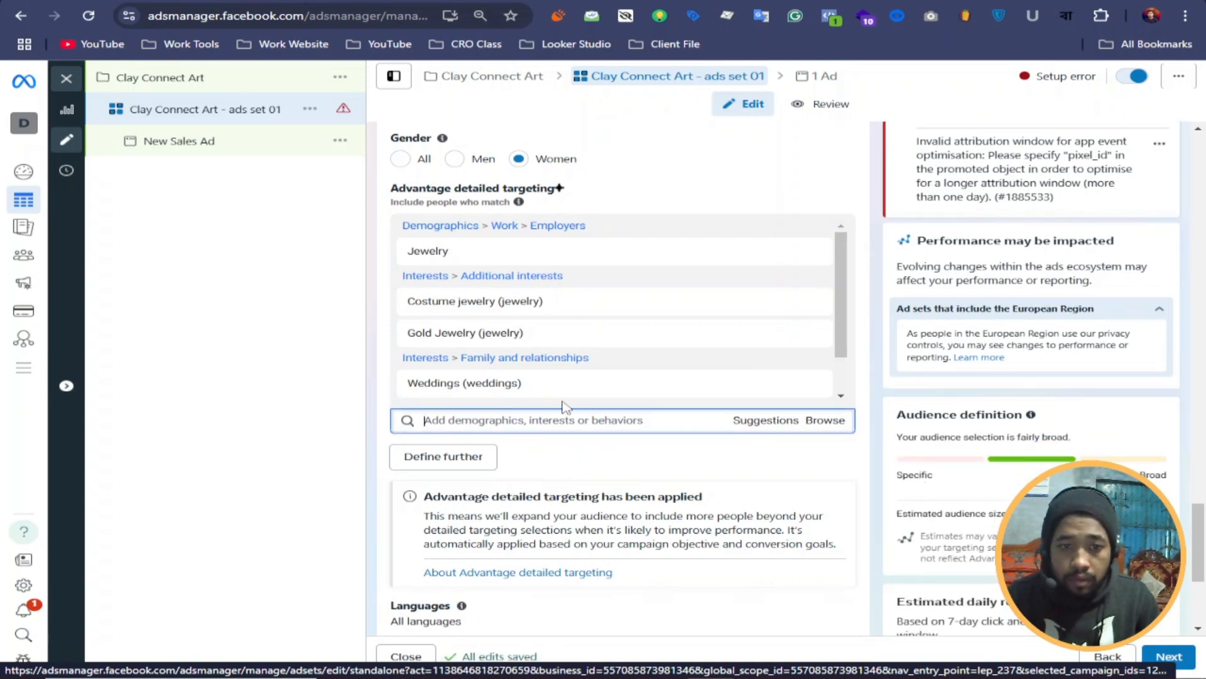
# Step: Copy "Fashion" from the Fashion & Style line of the Google Docs document
pyautogui.hotkey('ctrl', 'Tab')
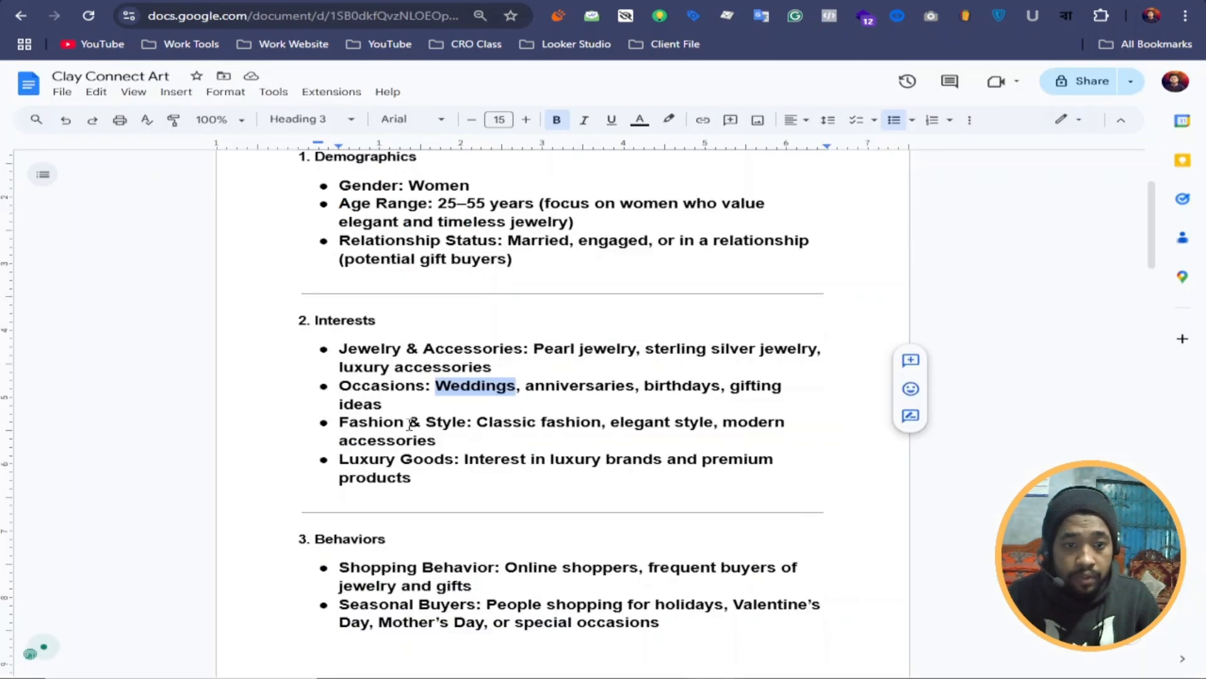
pyautogui.moveTo(391, 422); pyautogui.dragTo(340, 422)
pyautogui.rightClick(358, 422)
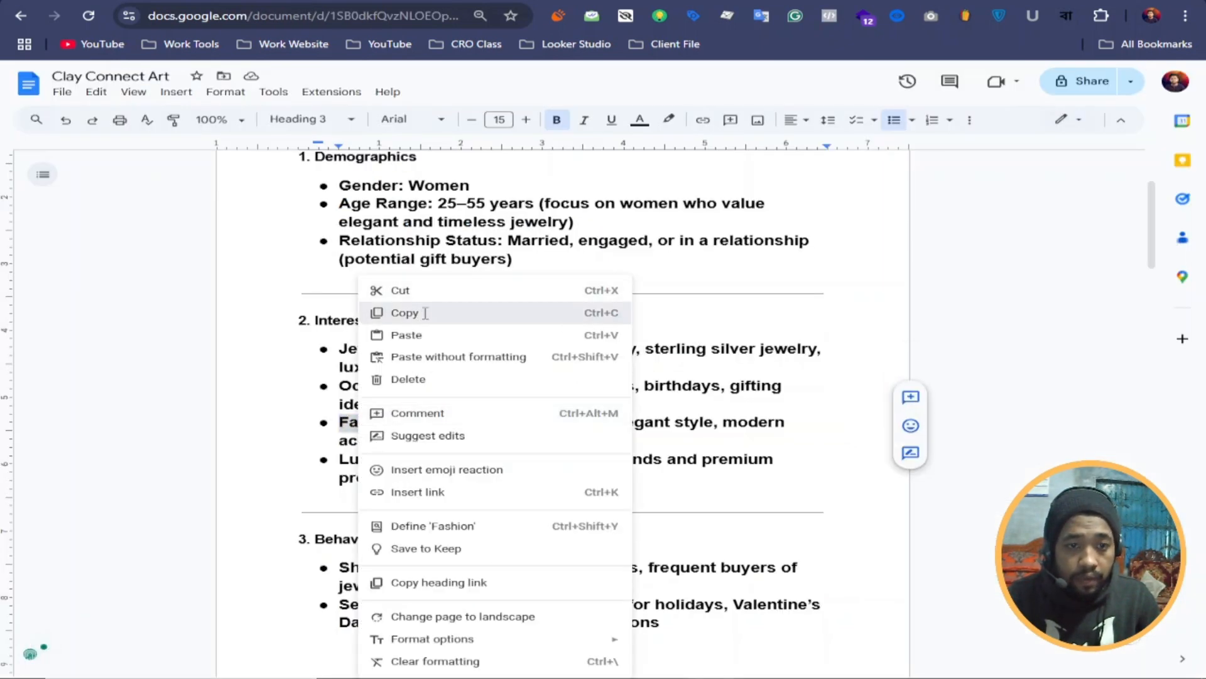
pyautogui.click(423, 313)
# Step: In Ads Manager, search the detailed targeting for "Fashion" and add the Fashion accessories (accessories) interest
pyautogui.hotkey('ctrl', 'Tab')
pyautogui.rightClick(441, 418)
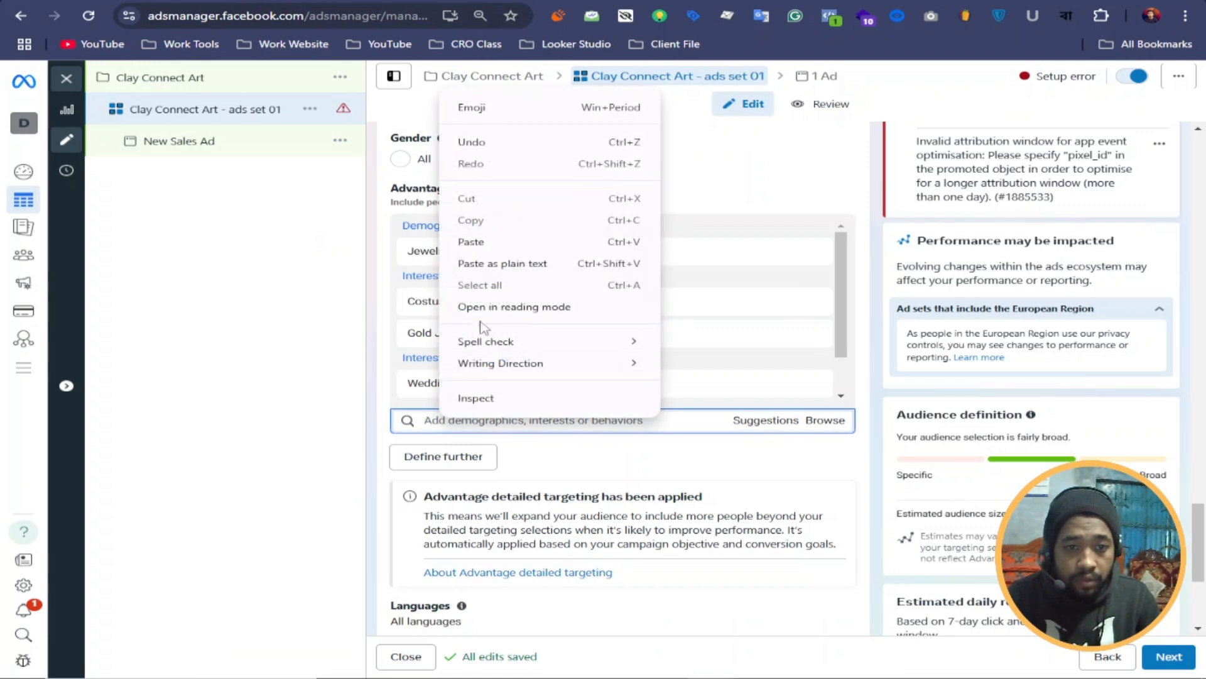
pyautogui.click(468, 240)
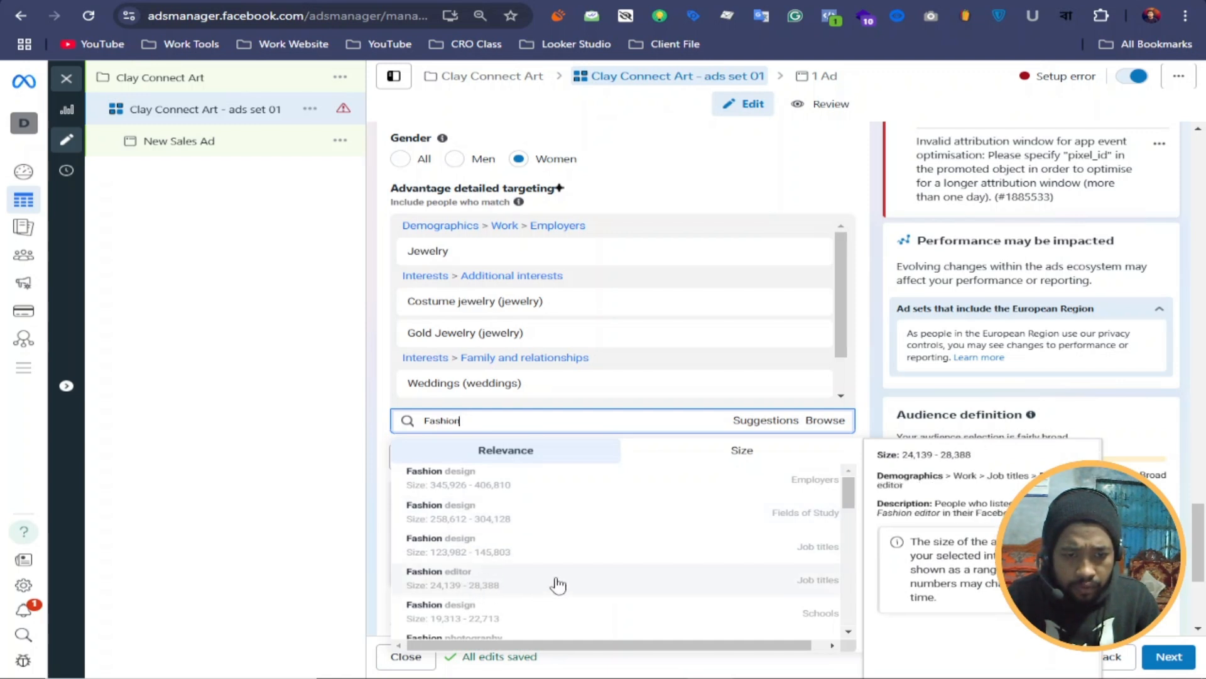
pyautogui.scroll(-1, 556, 581)
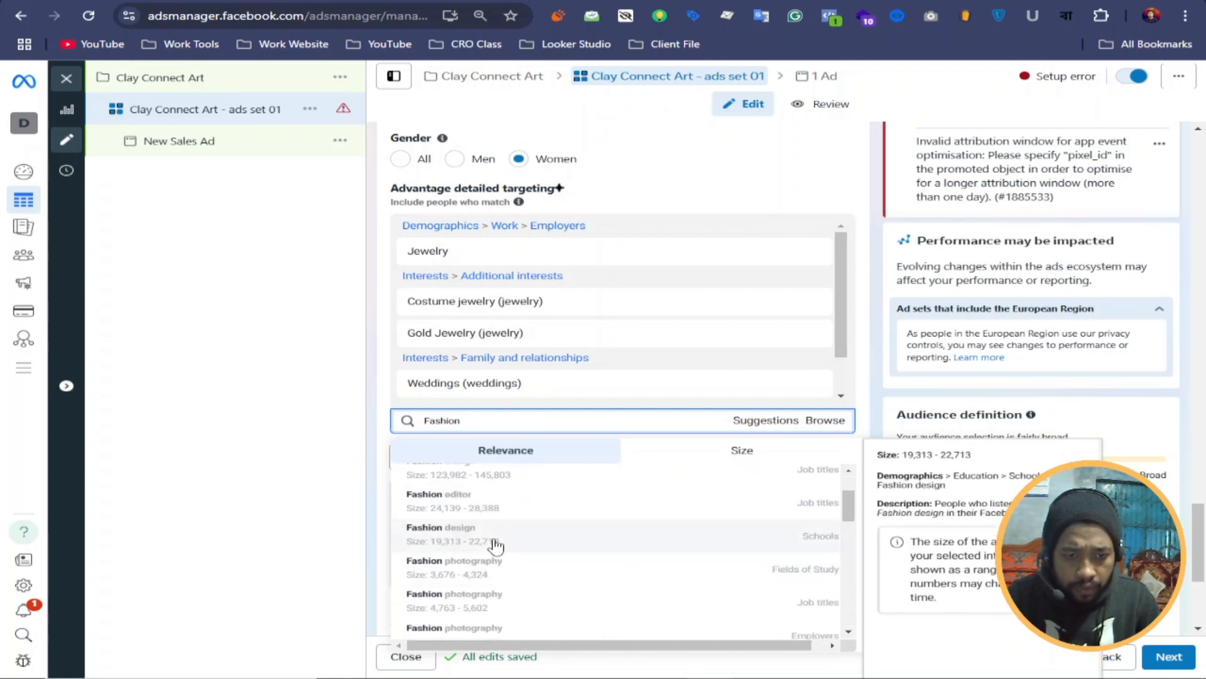
pyautogui.scroll(-1, 537, 572)
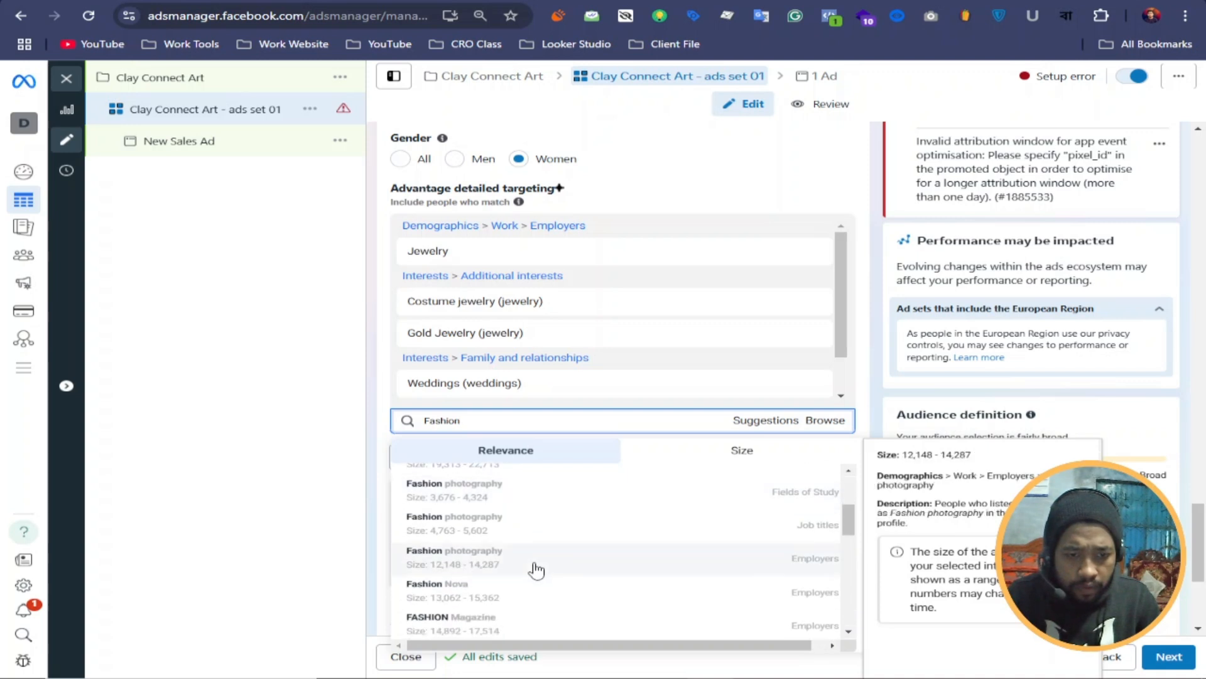
pyautogui.scroll(-2, 534, 593)
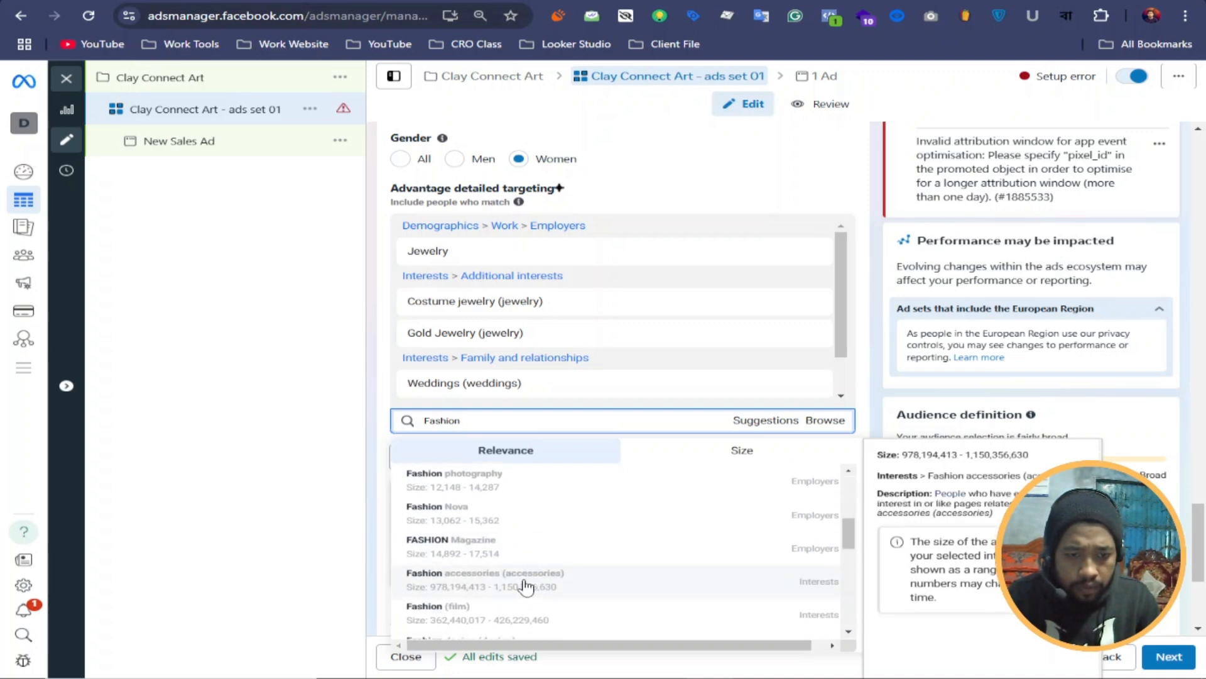
pyautogui.scroll(-2, 522, 597)
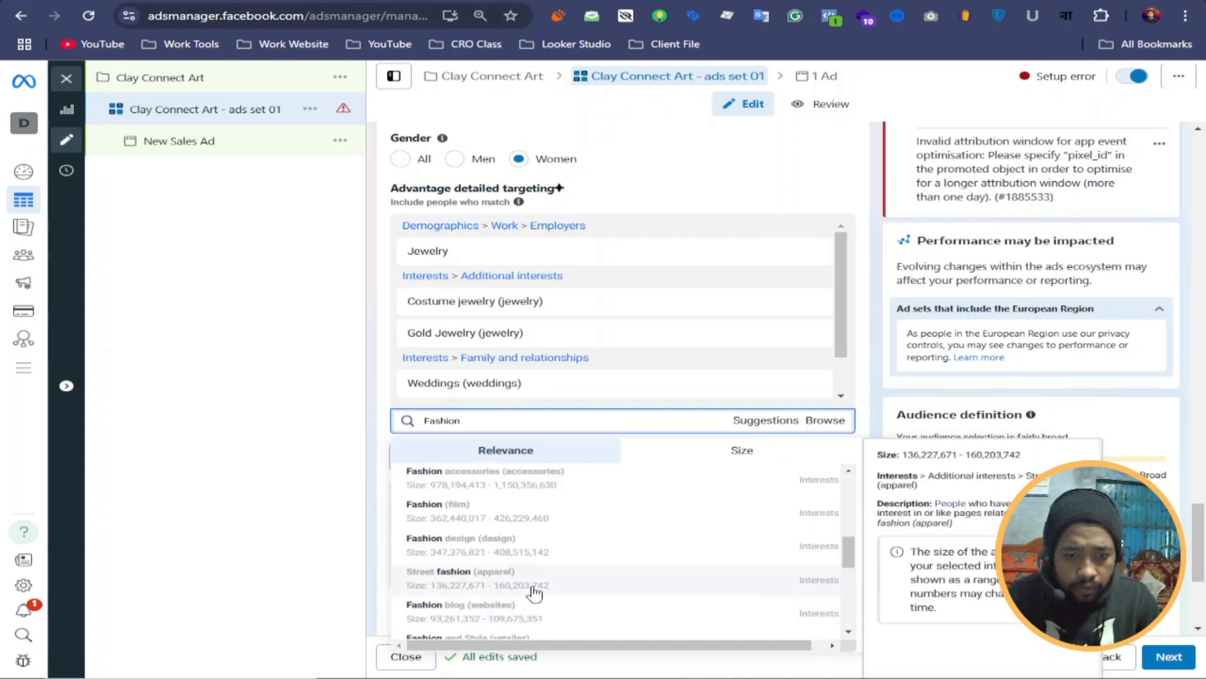
pyautogui.scroll(-2, 584, 588)
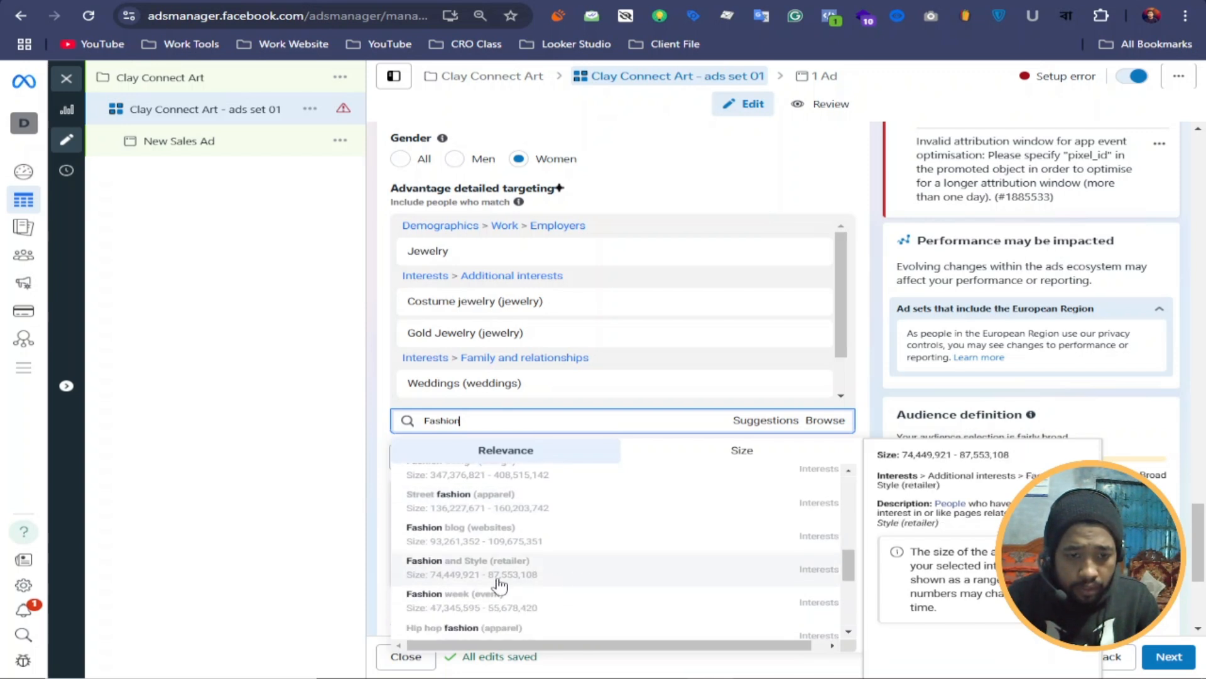
pyautogui.scroll(3, 527, 556)
pyautogui.scroll(2, 531, 556)
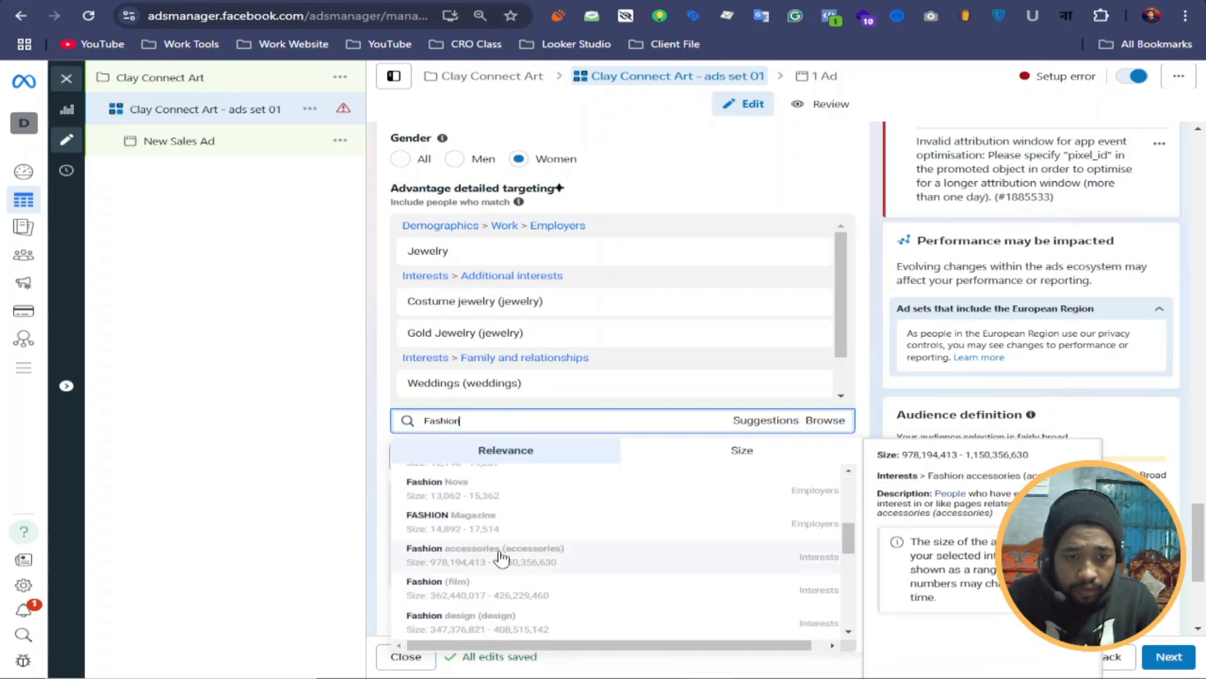
pyautogui.click(534, 558)
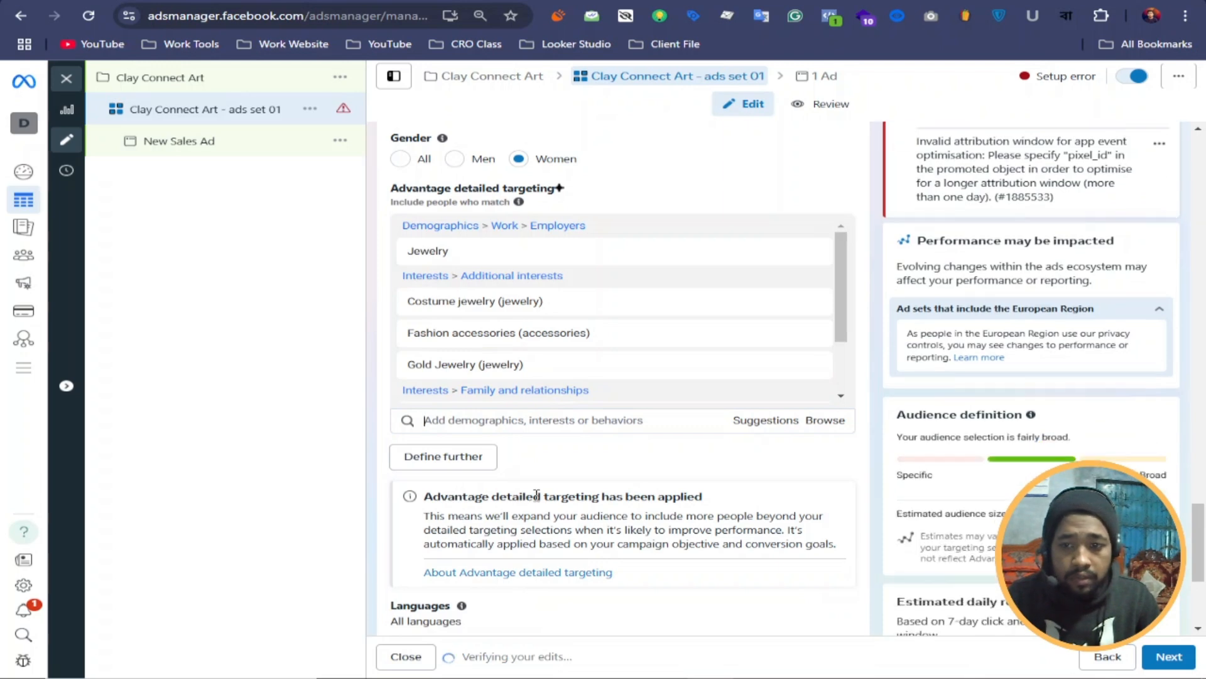
# Step: Switch to the Google Docs document and copy "Luxury Goods" from the Interests section
pyautogui.click(420, 2)
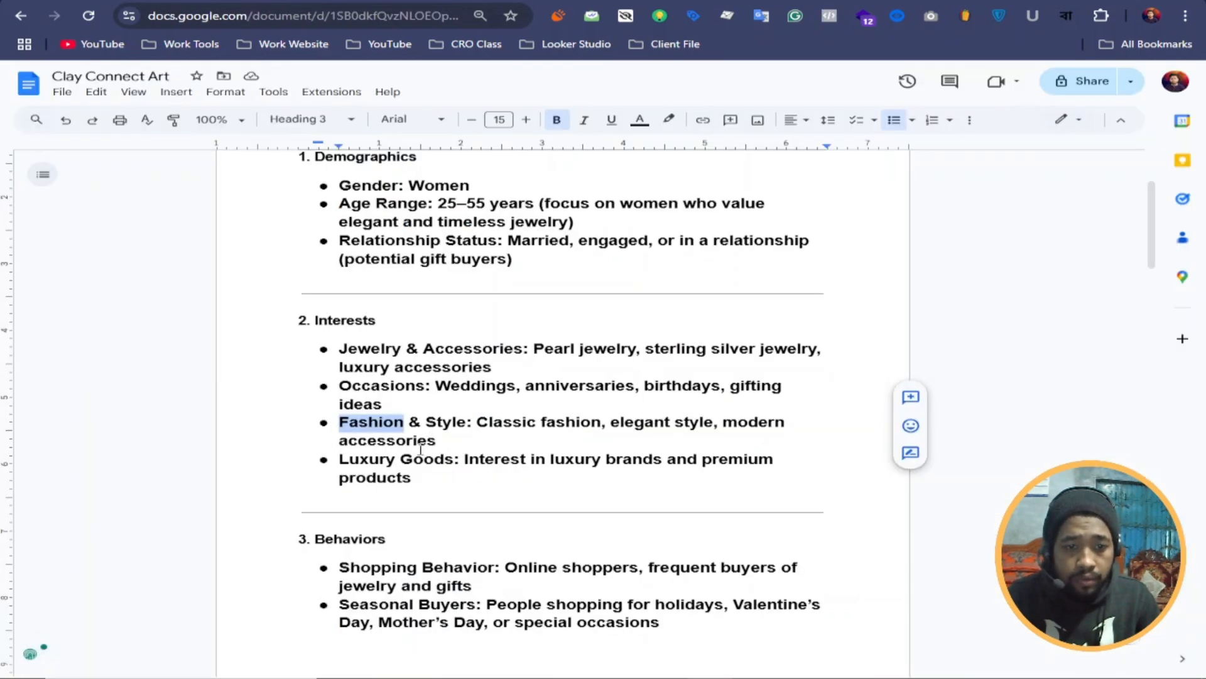
pyautogui.moveTo(452, 459); pyautogui.dragTo(324, 461)
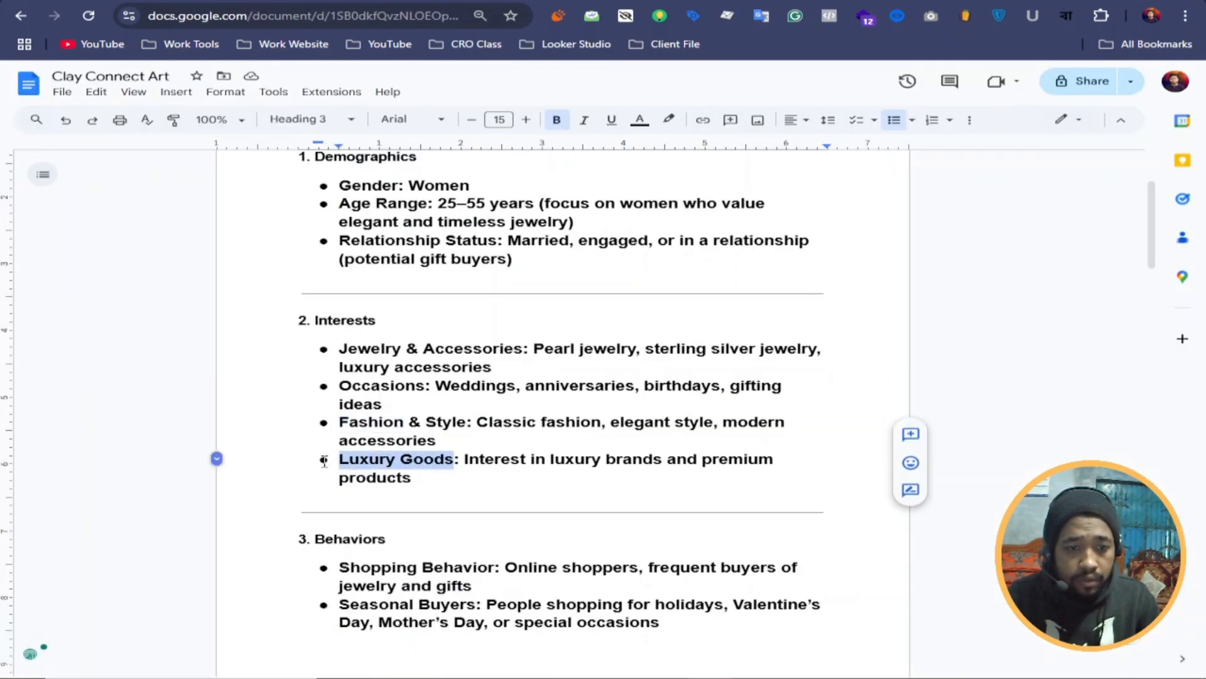
pyautogui.rightClick(359, 458)
pyautogui.click(404, 311)
# Step: In Ads Manager, search the detailed targeting for "Luxury Goods" and add the Luxury goods (retail) interest
pyautogui.click(440, 2)
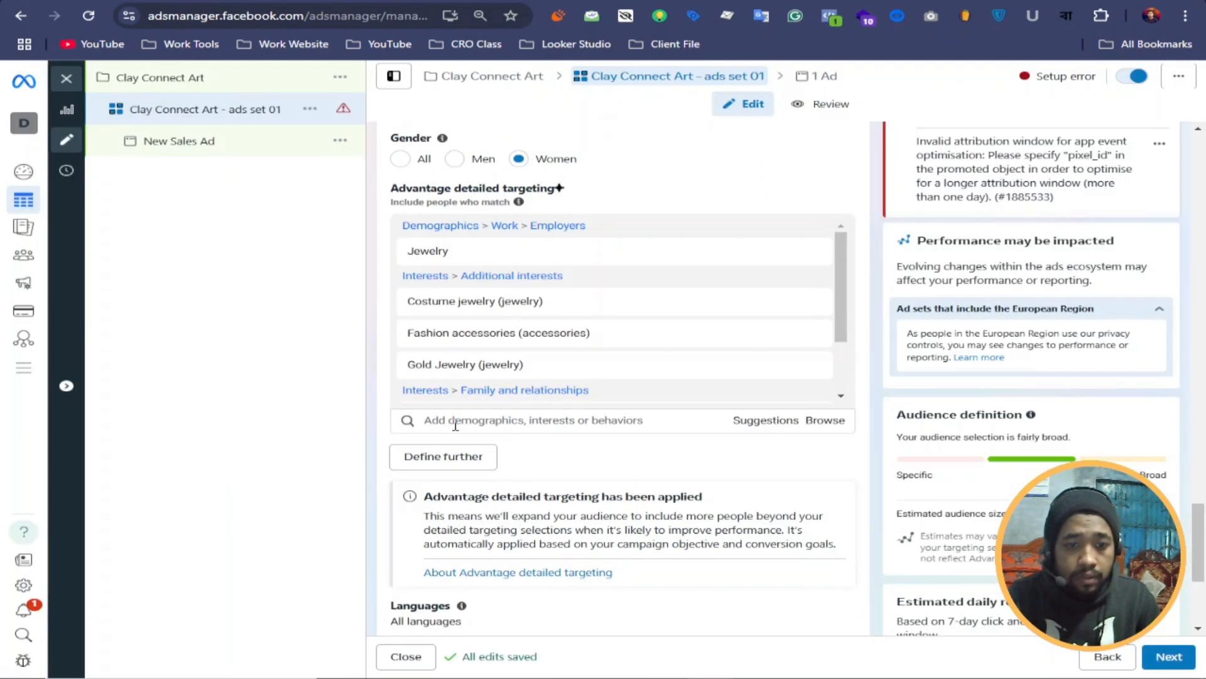
pyautogui.rightClick(456, 426)
pyautogui.click(493, 249)
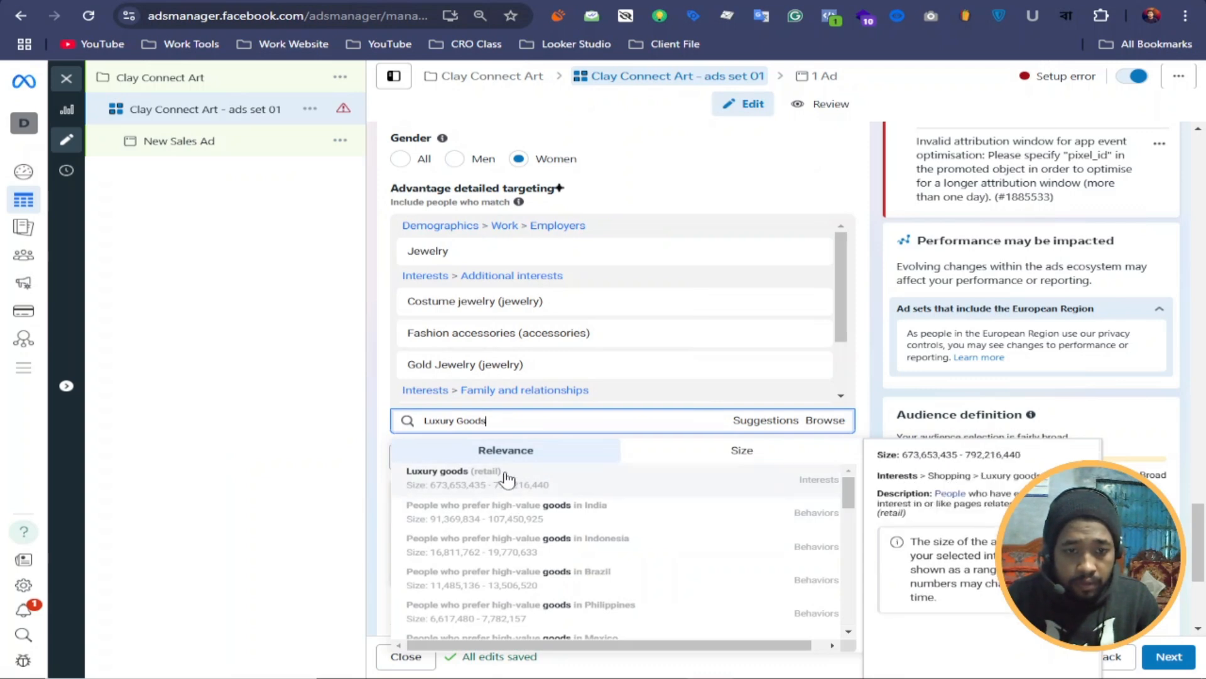
pyautogui.click(505, 479)
# Step: Search for "Luxury Goods" again and add the behavior People who prefer high-value goods in Philippines
pyautogui.rightClick(496, 424)
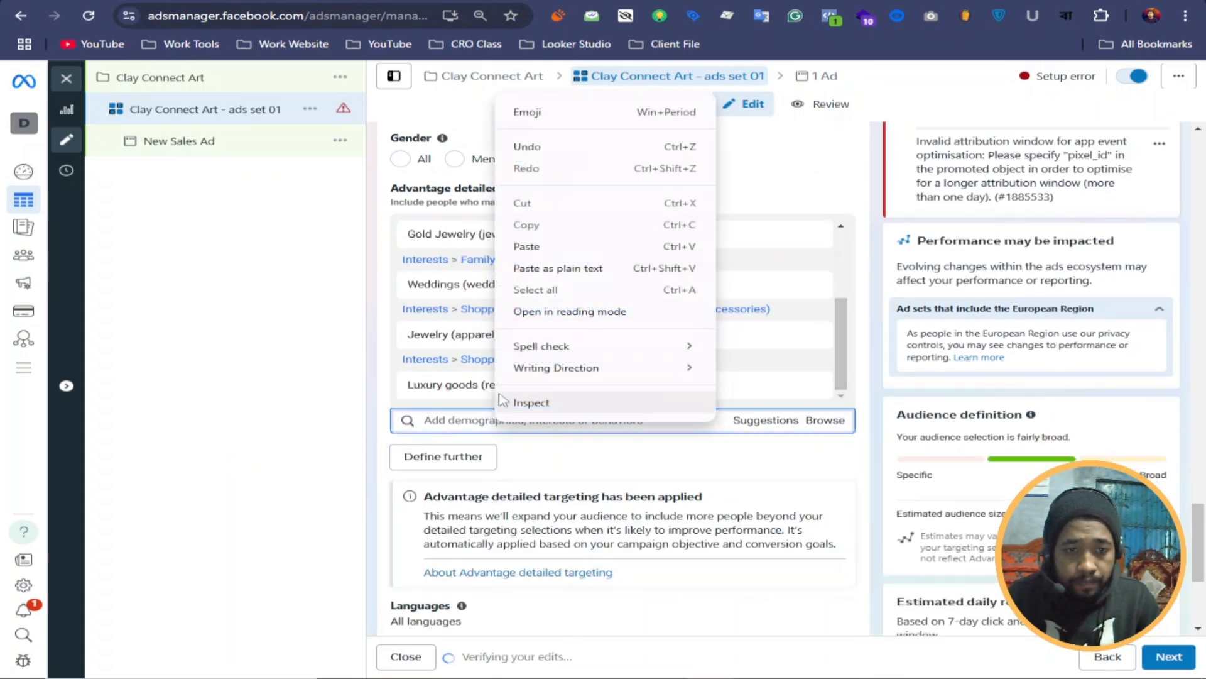
pyautogui.click(527, 267)
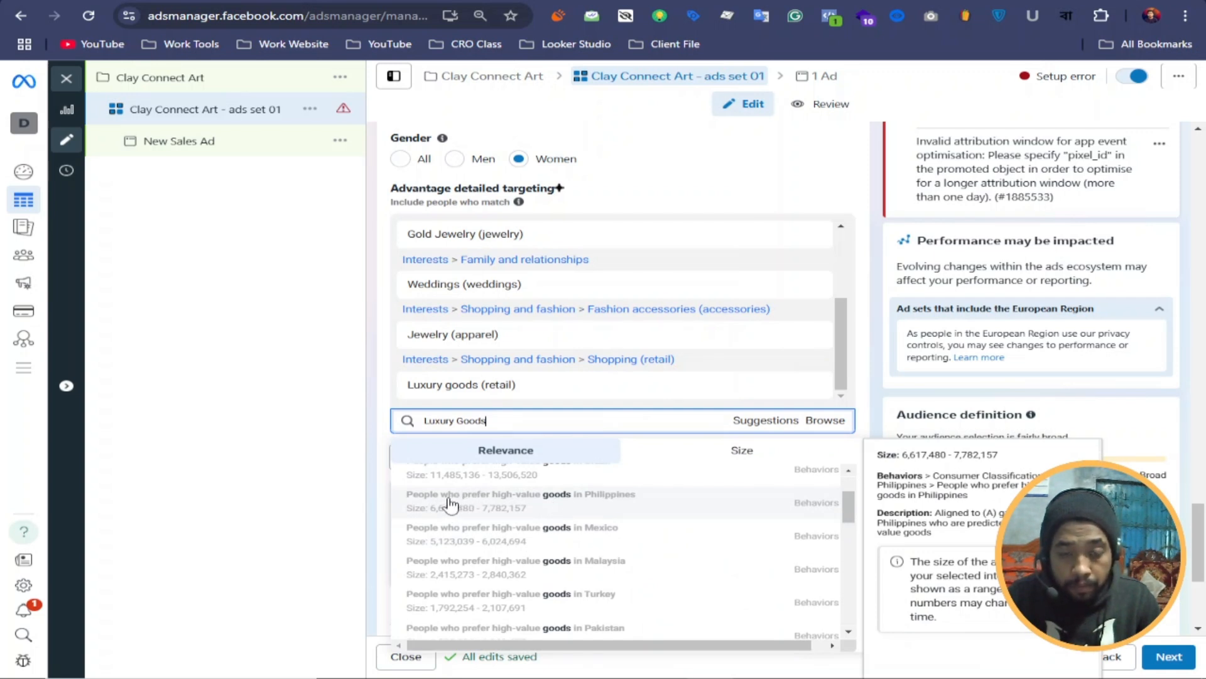
pyautogui.click(553, 503)
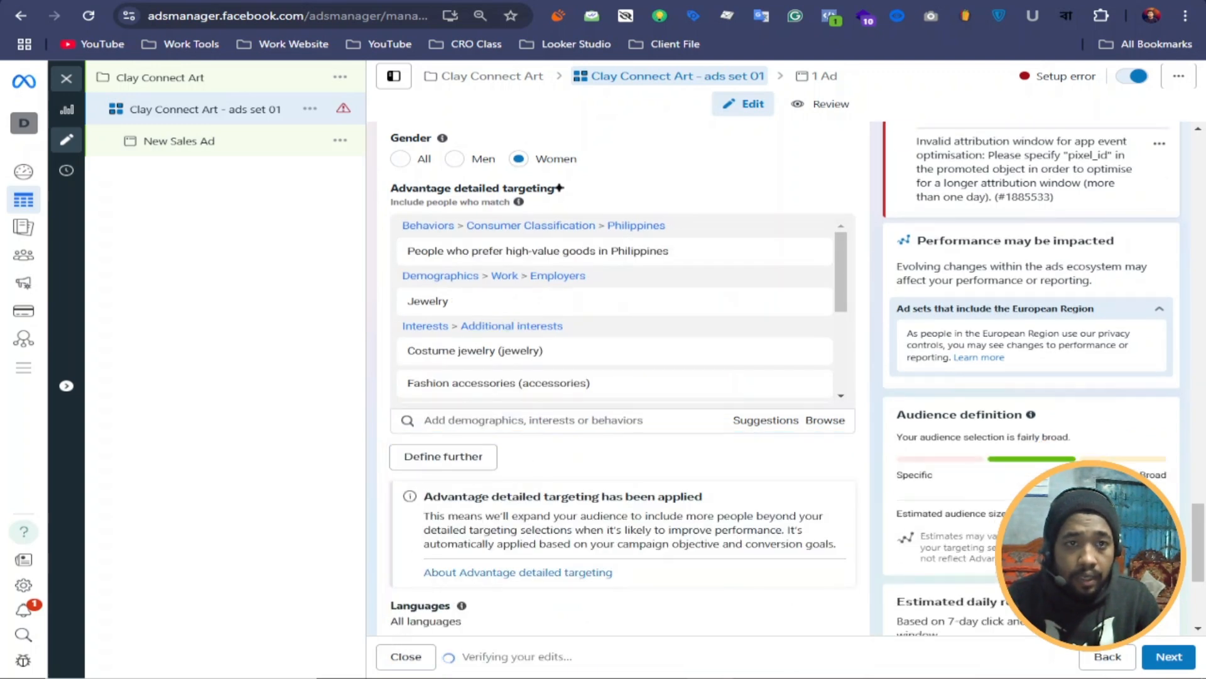
# Step: Switch to the Google Docs document and copy "Shopping Behavior" from the Behaviors section
pyautogui.hotkey('alt', 'Tab')
pyautogui.scroll(-2, 509, 455)
pyautogui.moveTo(496, 490); pyautogui.dragTo(341, 490)
pyautogui.rightClick(342, 490)
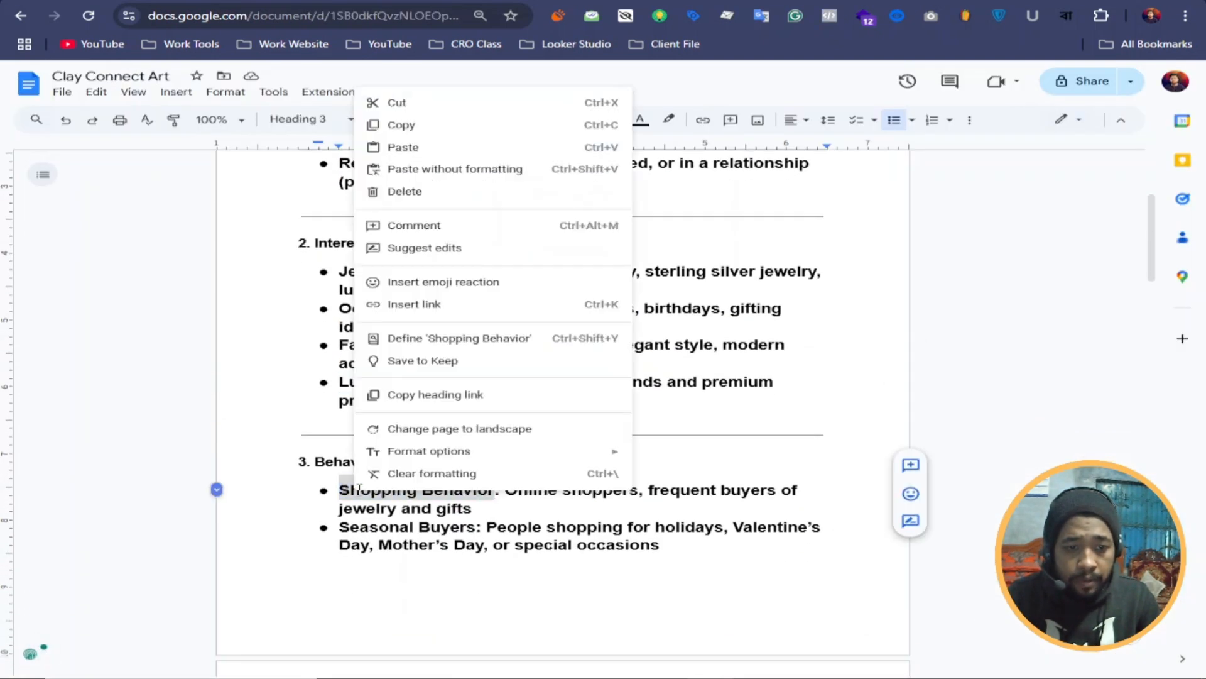
pyautogui.click(406, 125)
# Step: In Ads Manager, search the detailed targeting for "Shopping Behavior" and add the Engaged Shoppers purchase behavior
pyautogui.hotkey('alt', 'Tab')
pyautogui.rightClick(444, 420)
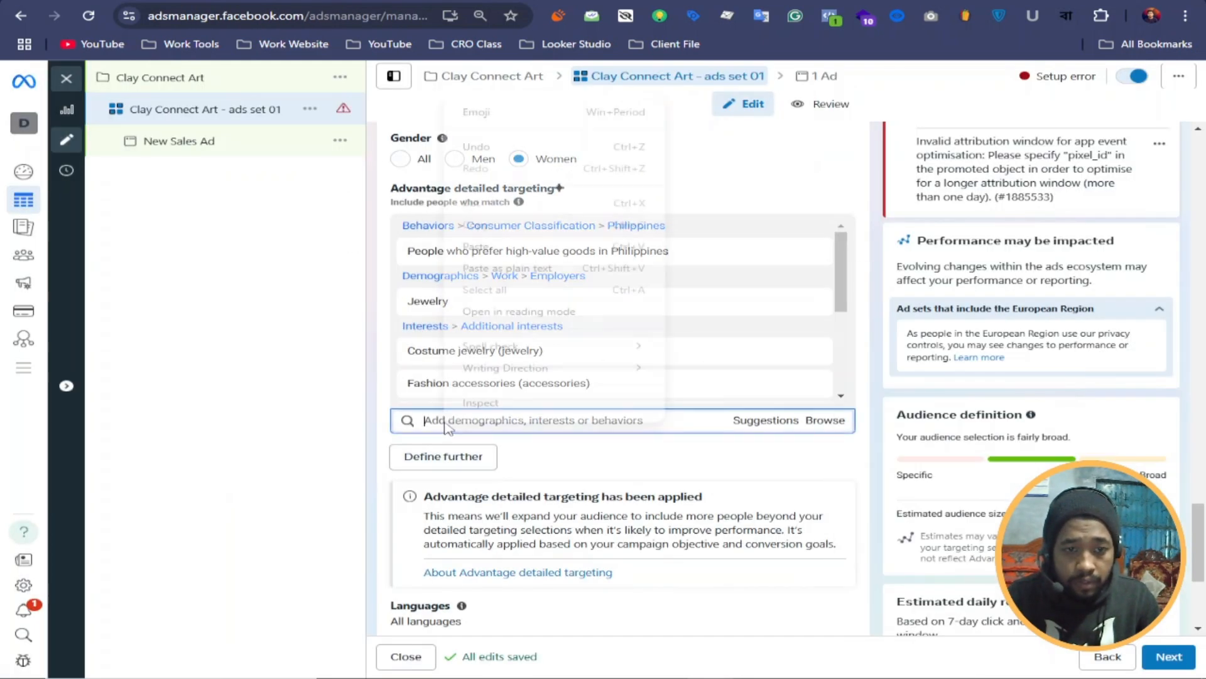
pyautogui.click(477, 247)
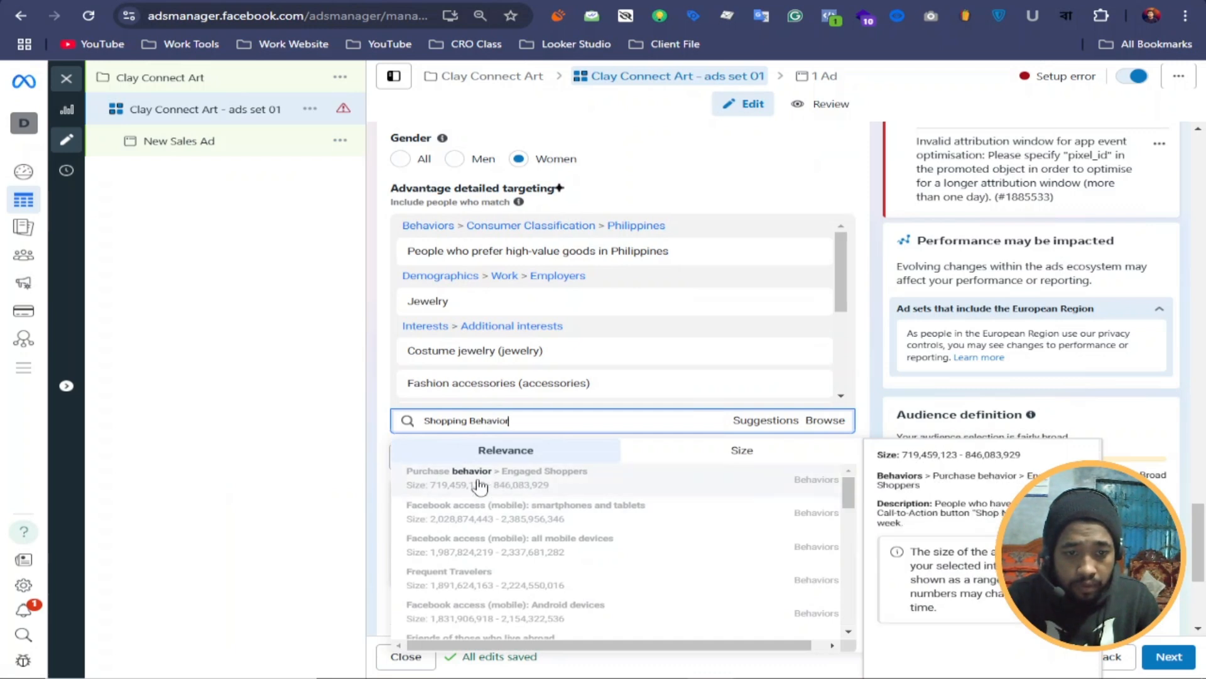
pyautogui.click(480, 480)
# Step: Copy "Seasonal Buyers" from the Google Docs document and search for it in the Ads Manager detailed targeting
pyautogui.hotkey('alt', 'Tab')
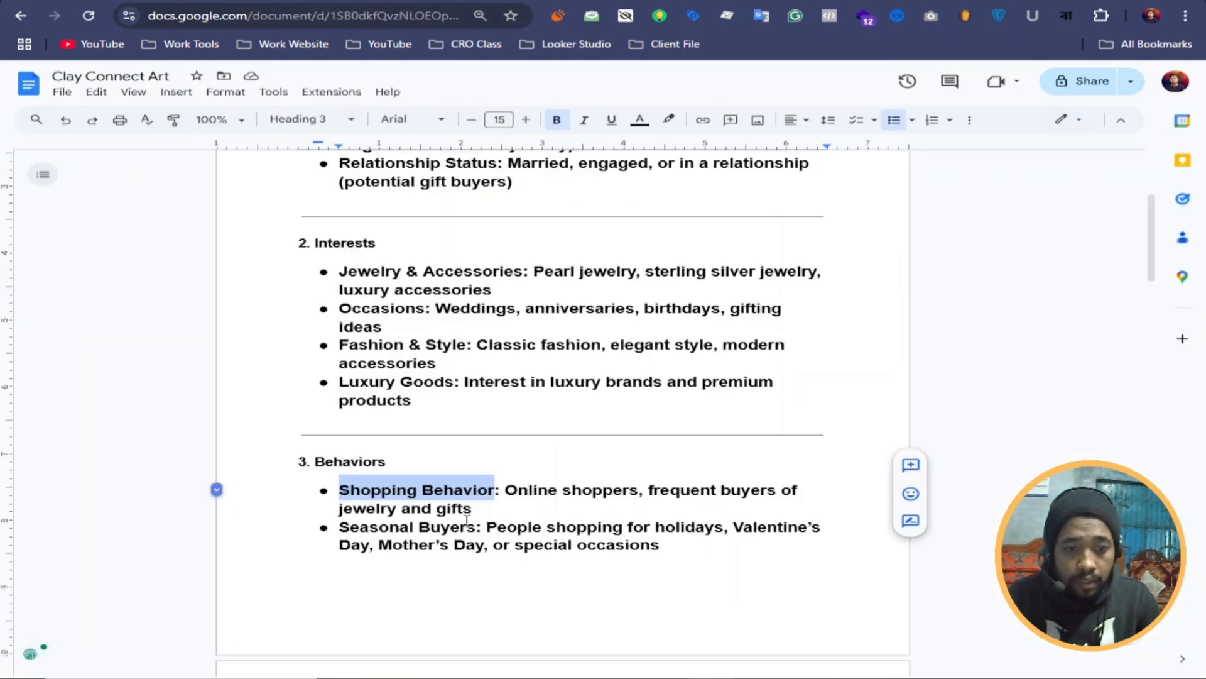
pyautogui.moveTo(477, 528); pyautogui.dragTo(339, 528)
pyautogui.rightClick(366, 527)
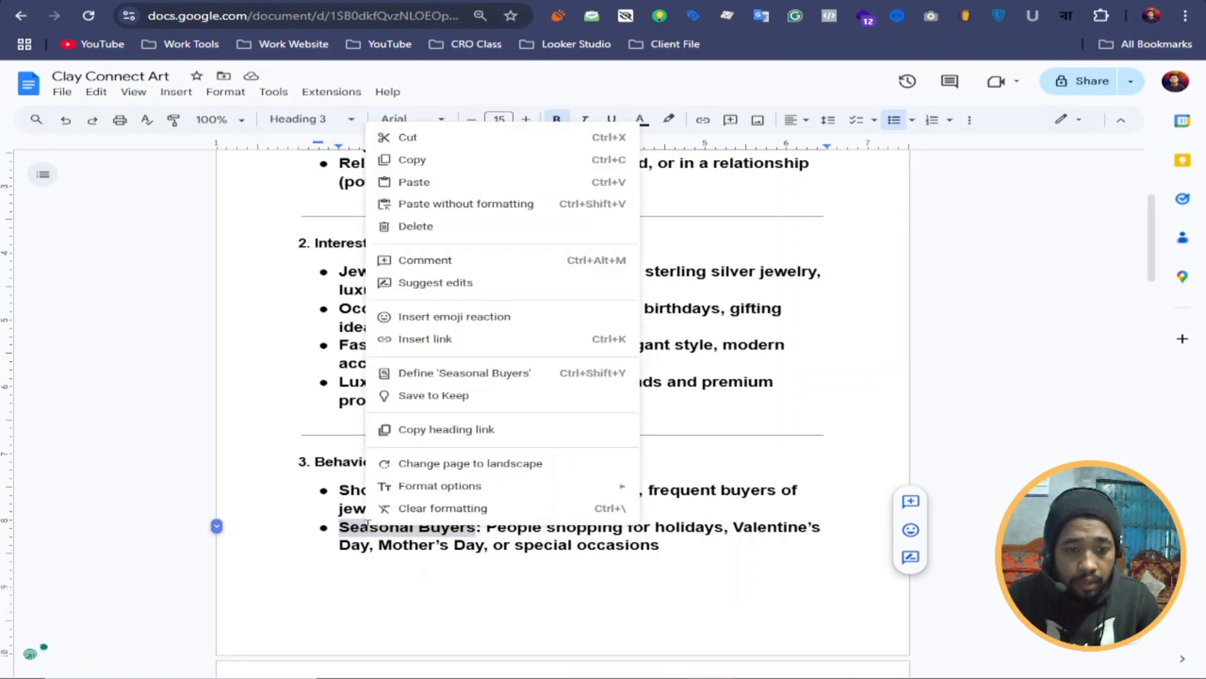
pyautogui.click(414, 161)
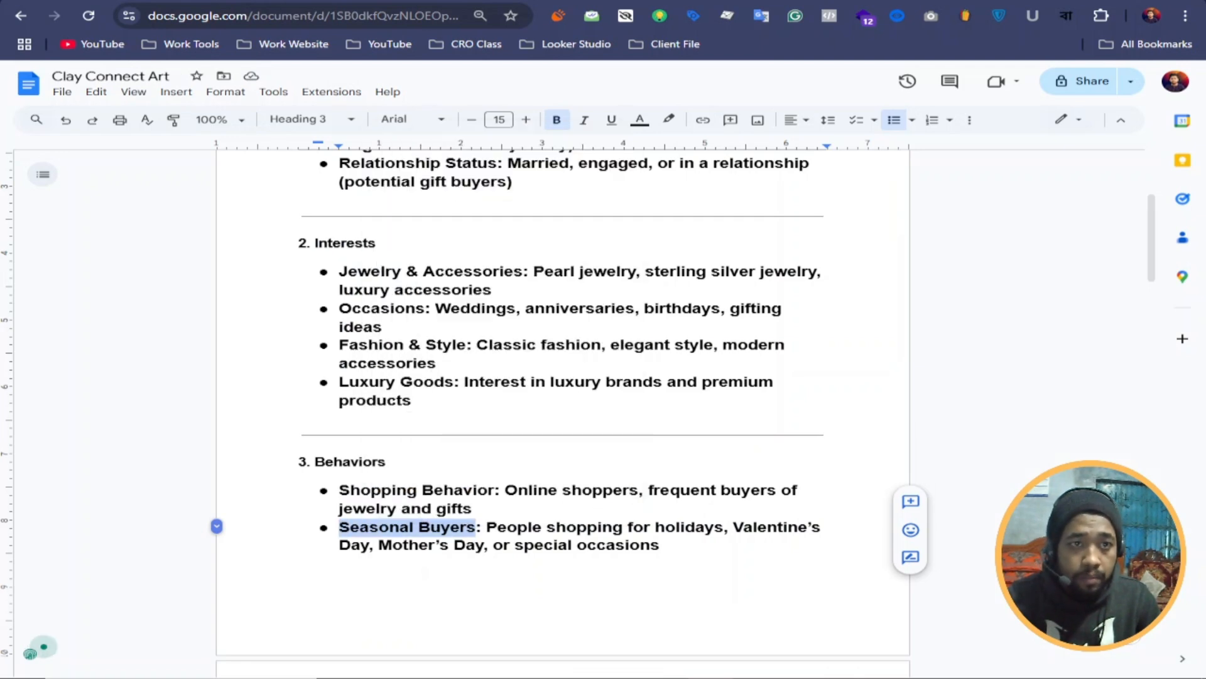
pyautogui.hotkey('alt', 'Tab')
pyautogui.rightClick(451, 420)
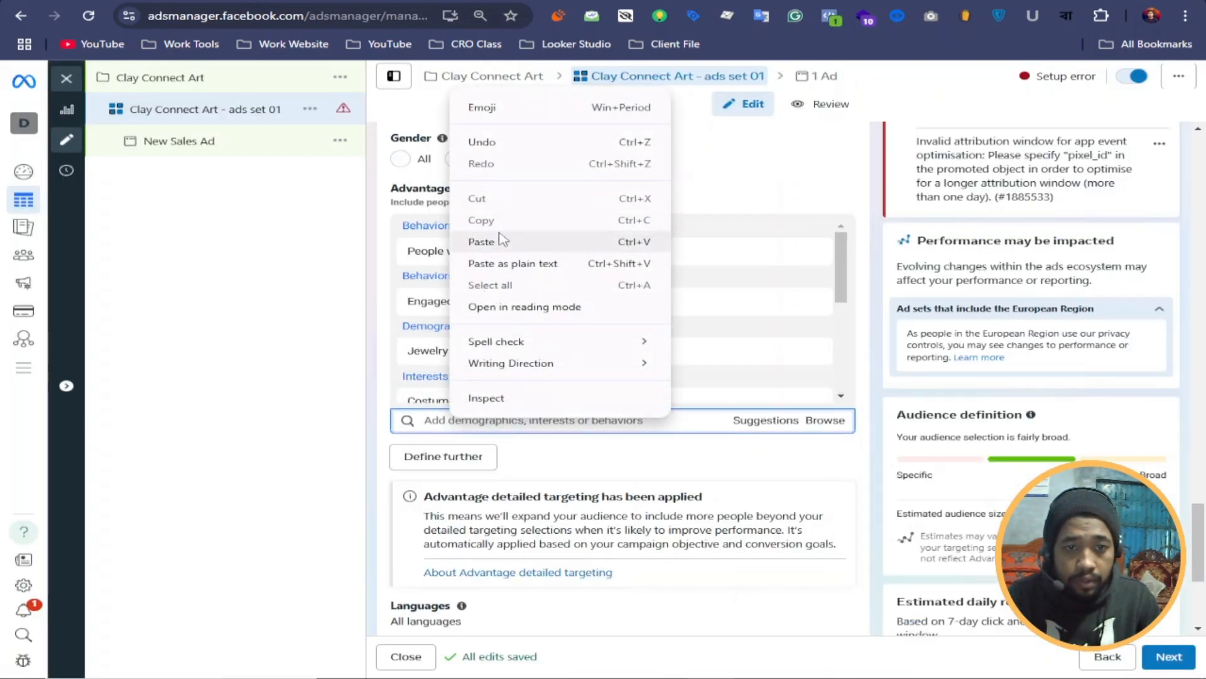
pyautogui.click(481, 241)
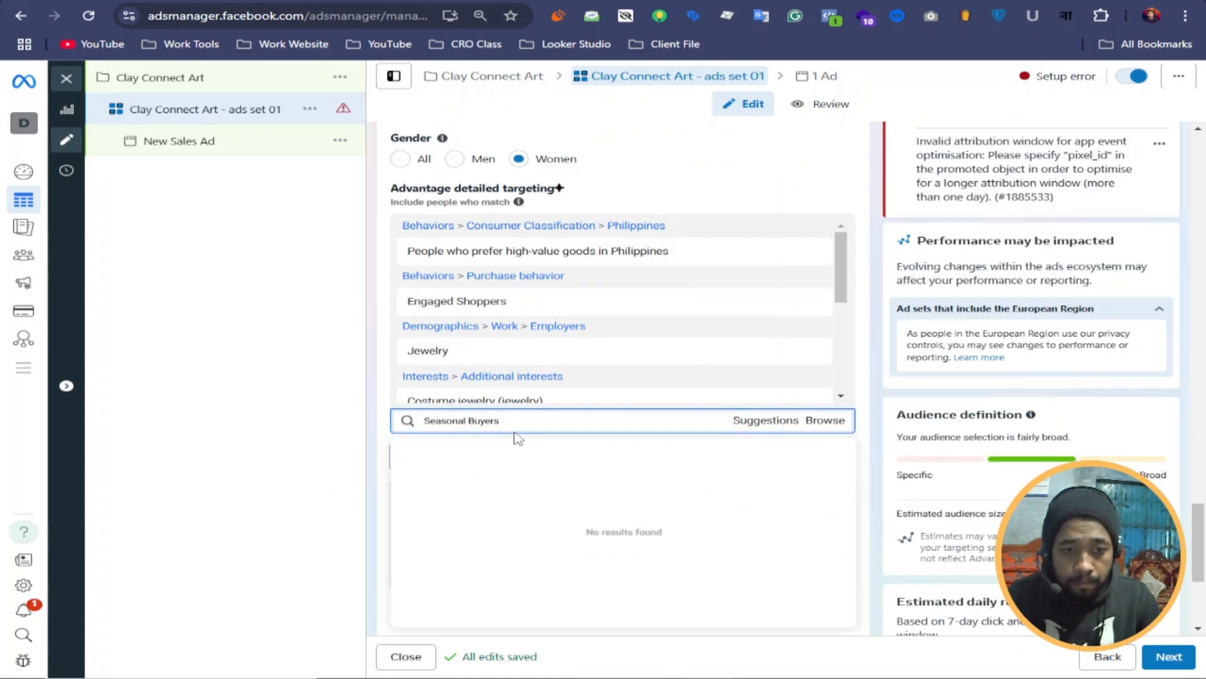
# Step: Replace the detailed targeting search with "shop" and add the Online shopping (retail) interest
pyautogui.press('BackSpace')
pyautogui.press('BackSpace')
pyautogui.press('BackSpace')
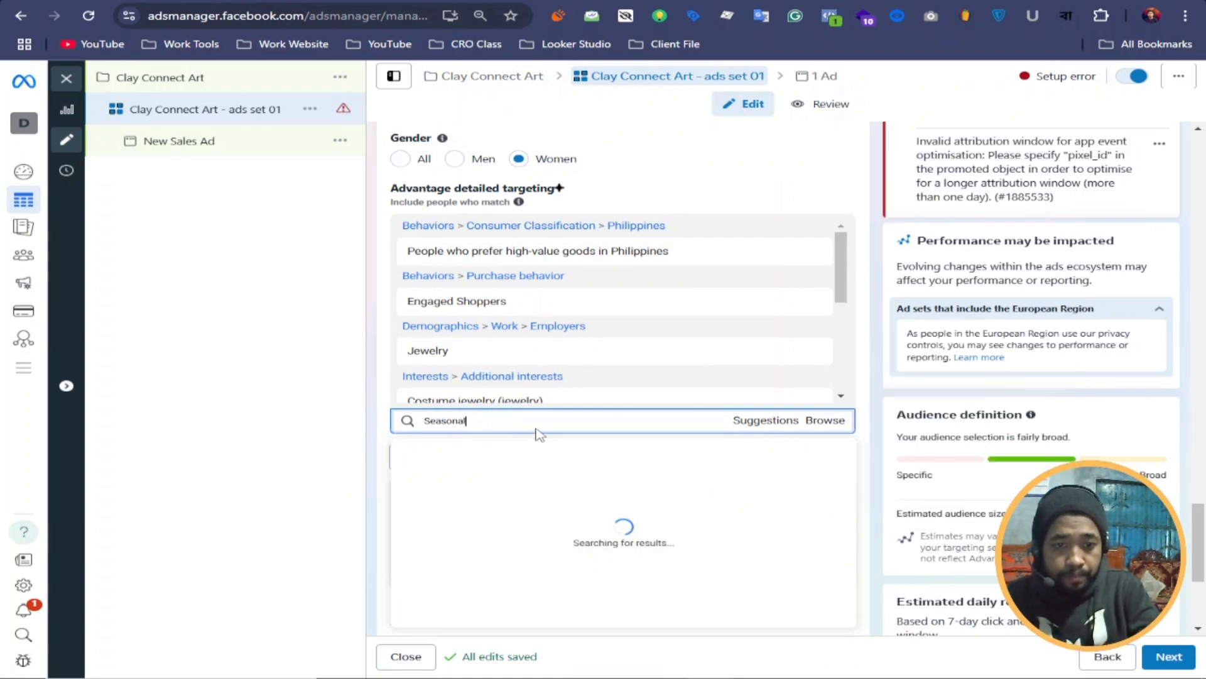
pyautogui.press('BackSpace')
pyautogui.press('BackSpace')
pyautogui.press('BackSpace')
pyautogui.press('BackSpace')
pyautogui.press('BackSpace')
pyautogui.press('BackSpace')
pyautogui.press('BackSpace')
pyautogui.press('BackSpace')
pyautogui.write('shop ne')
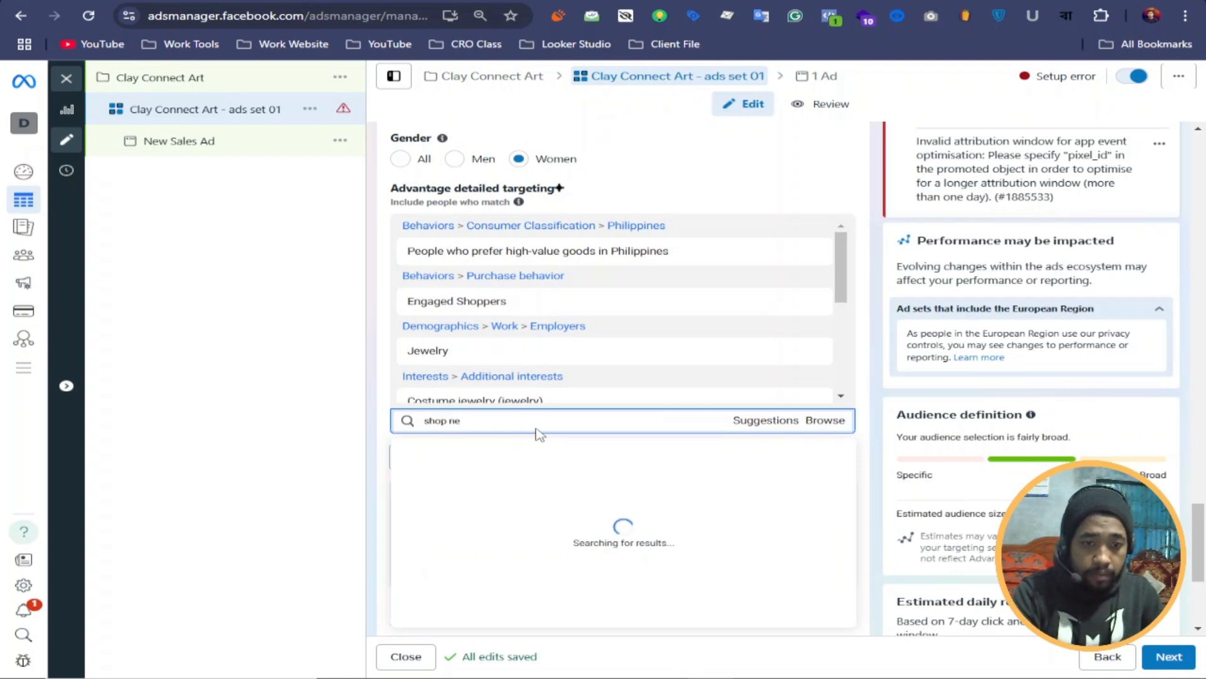
pyautogui.press('BackSpace')
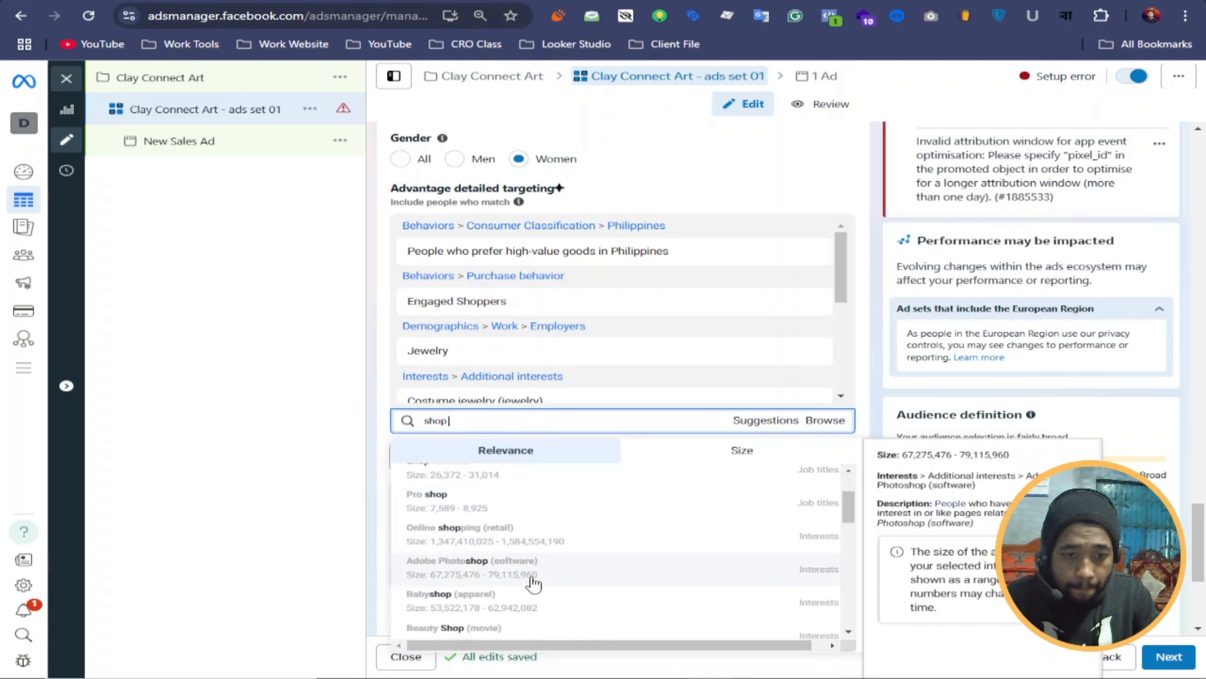
pyautogui.scroll(-1, 533, 582)
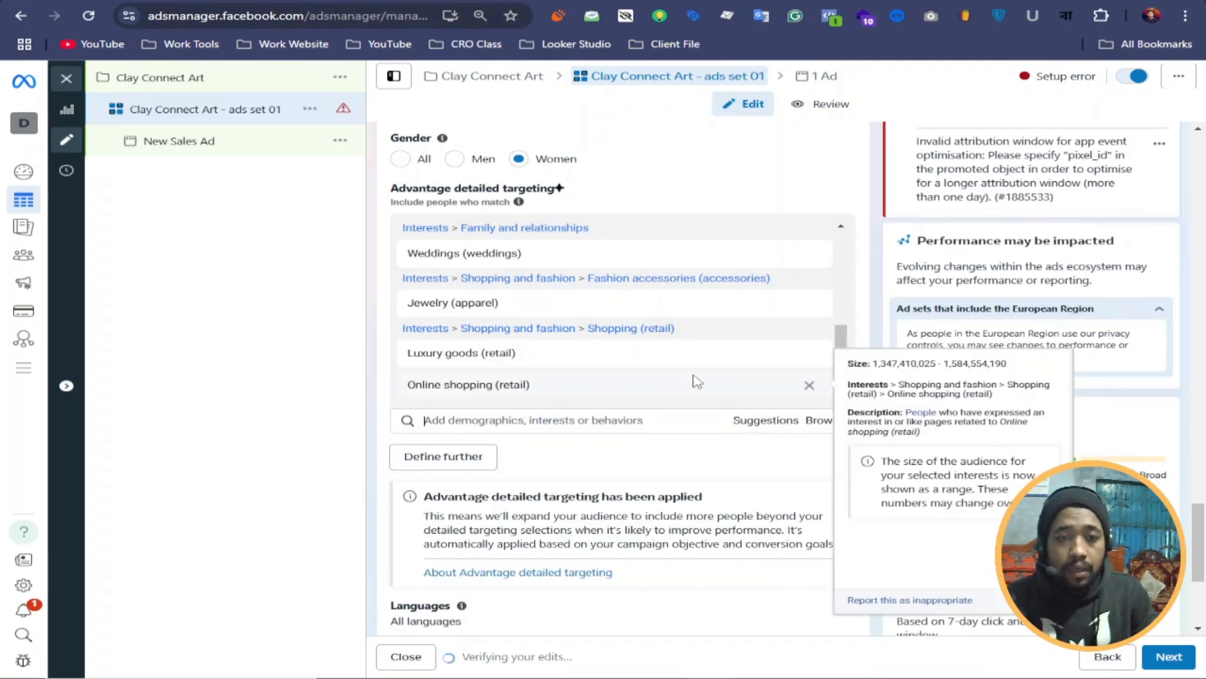
pyautogui.scroll(3, 692, 385)
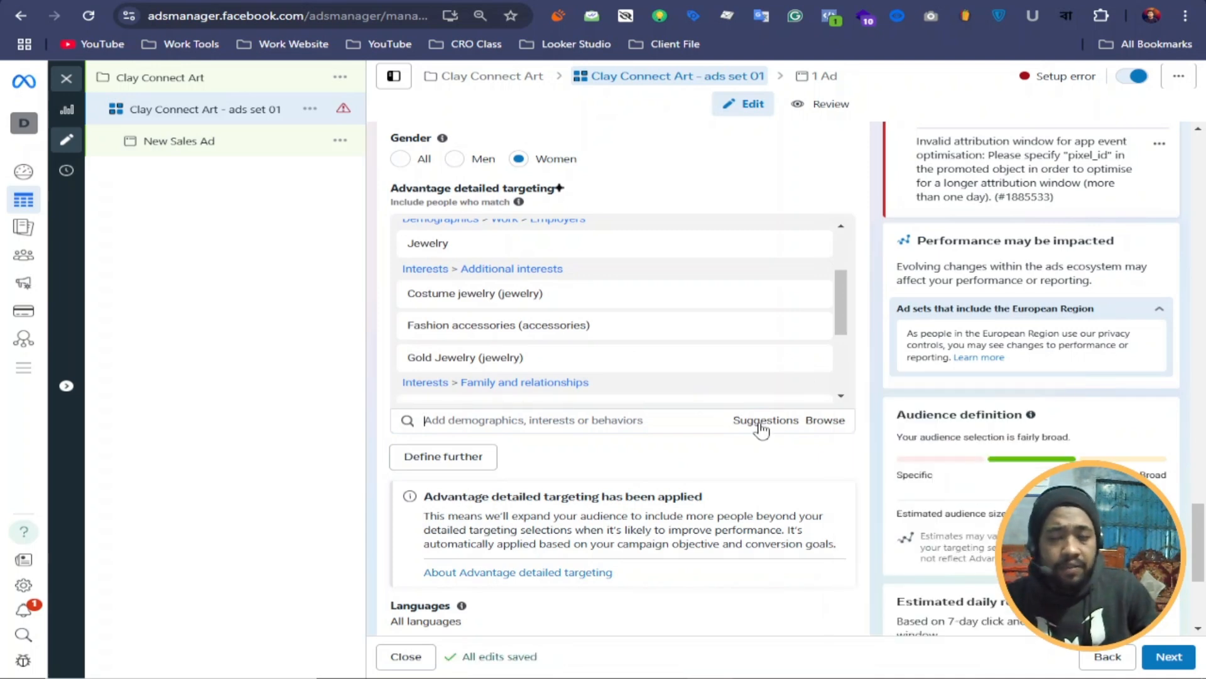
pyautogui.scroll(3, 763, 429)
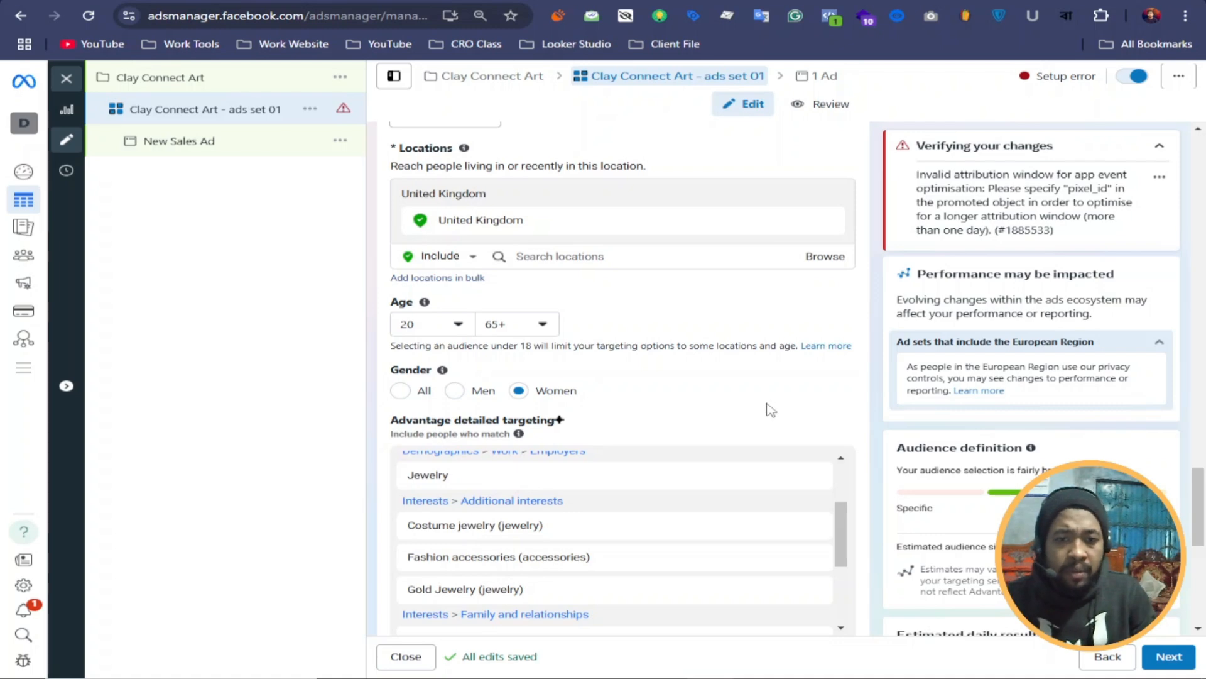
pyautogui.scroll(3, 772, 440)
pyautogui.scroll(-6, 813, 470)
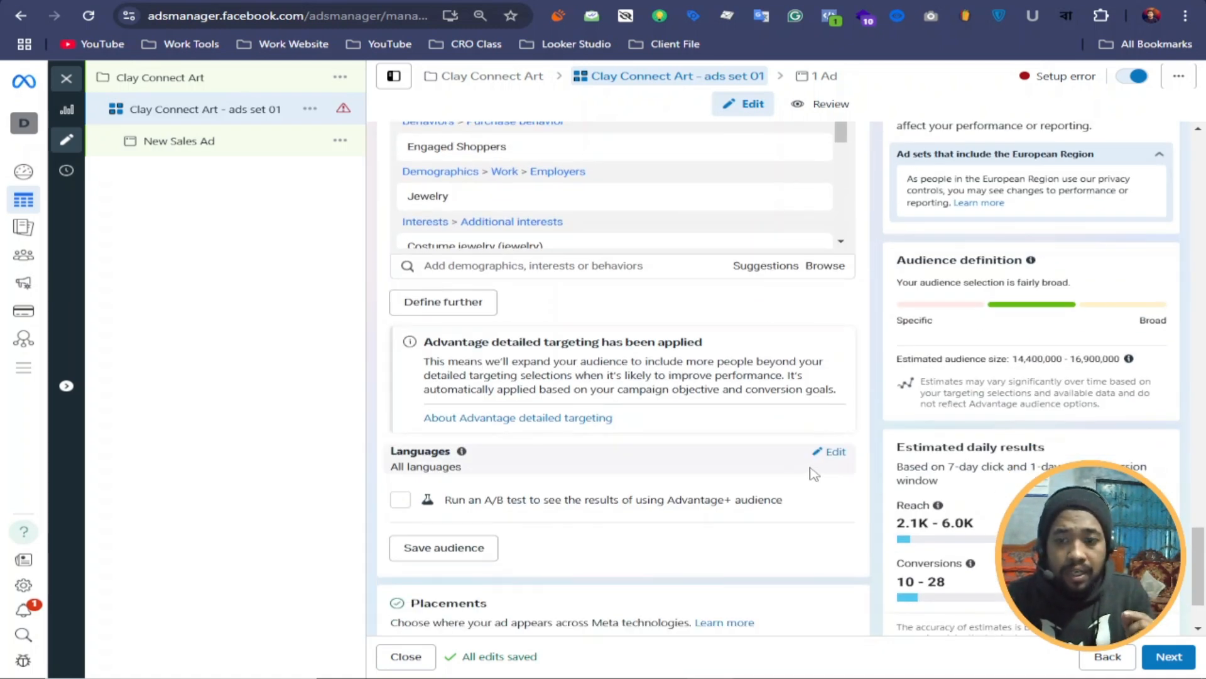
pyautogui.scroll(-2, 768, 484)
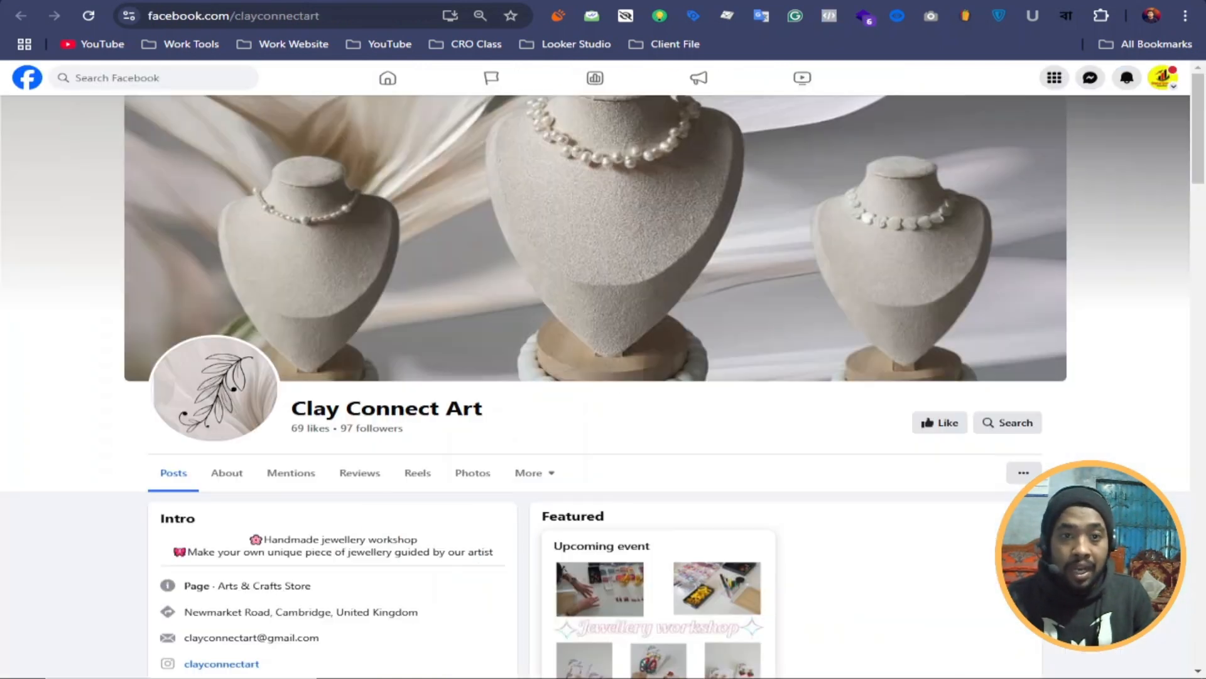
# Step: Copy the page name from the Clay Connect Art Facebook page and rename the new sales ad in Ads Manager as Clay Connect Art - Ads 01
pyautogui.moveTo(487, 407); pyautogui.dragTo(306, 409)
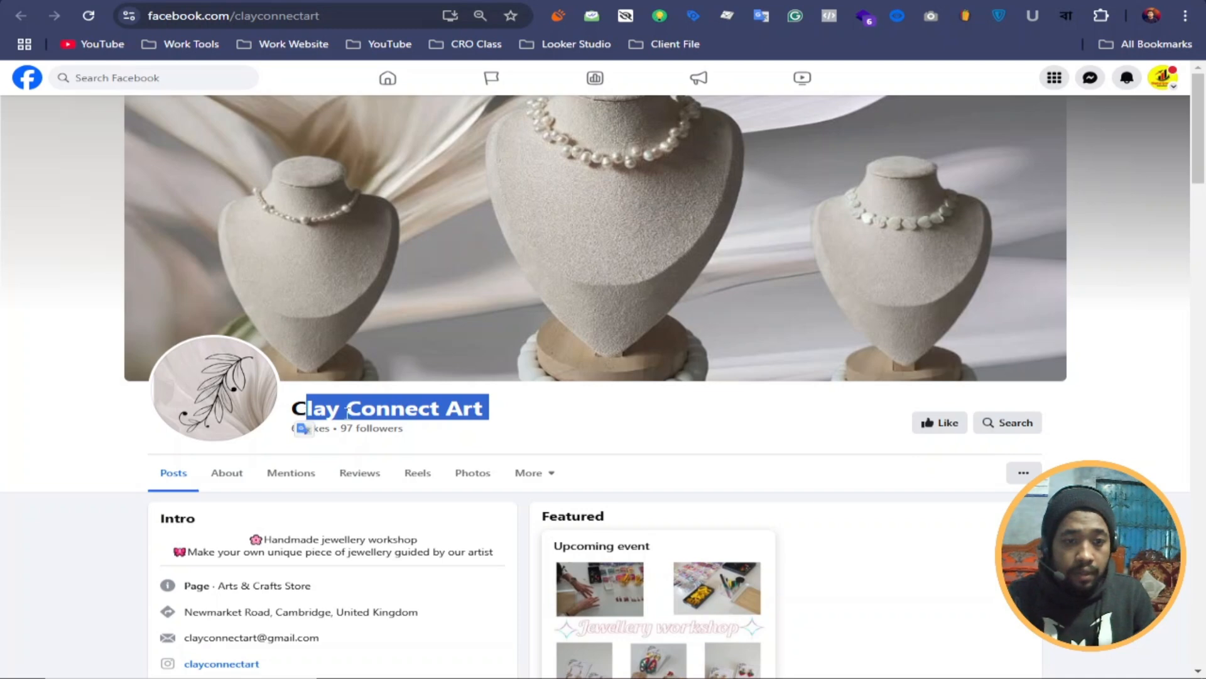
pyautogui.moveTo(403, 427); pyautogui.dragTo(19, 444)
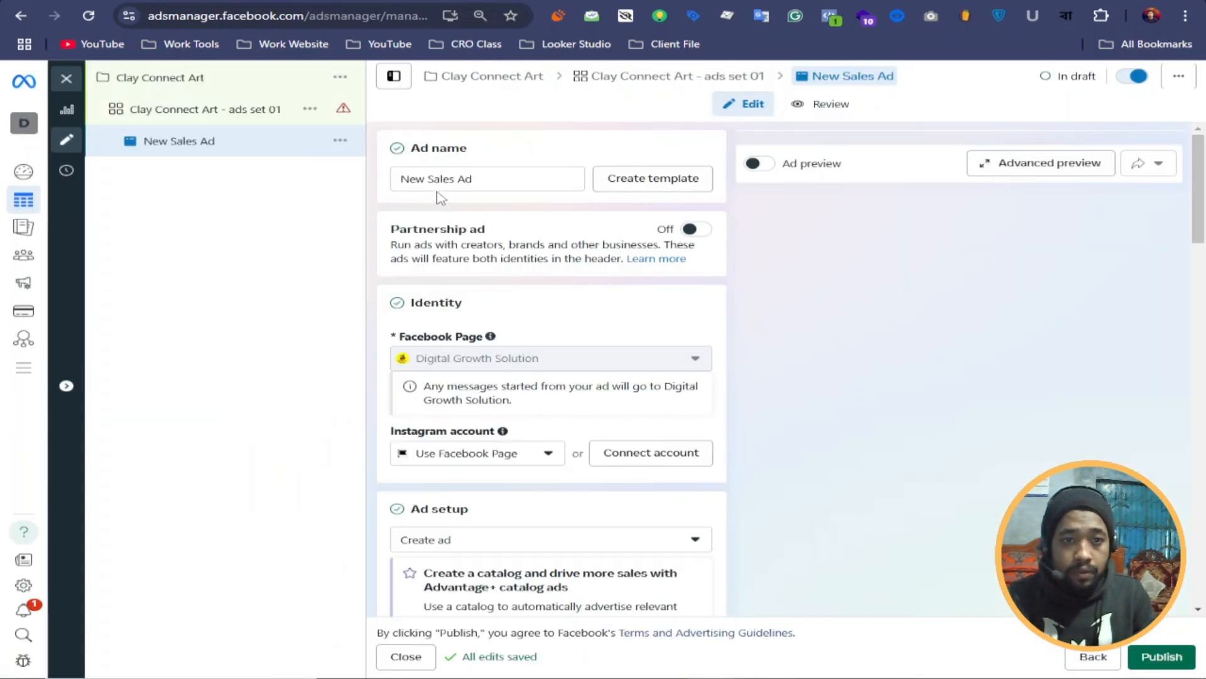
pyautogui.moveTo(496, 178); pyautogui.dragTo(415, 178)
pyautogui.rightClick(406, 179)
pyautogui.click(468, 278)
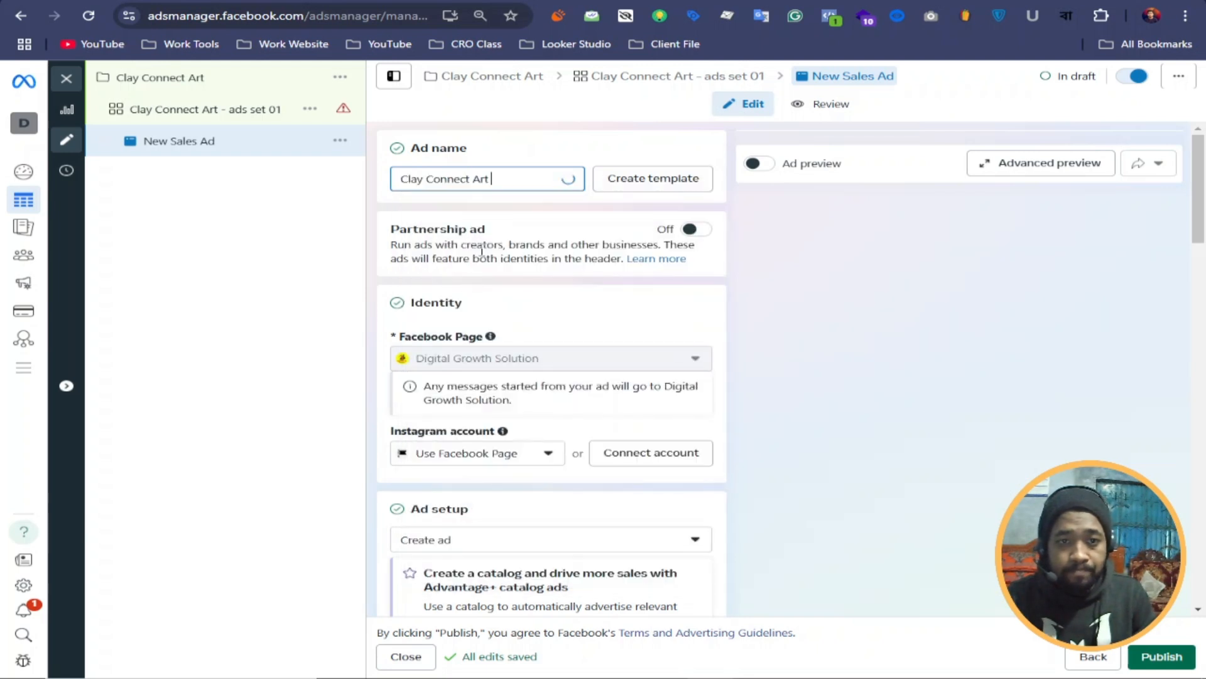
pyautogui.write('-')
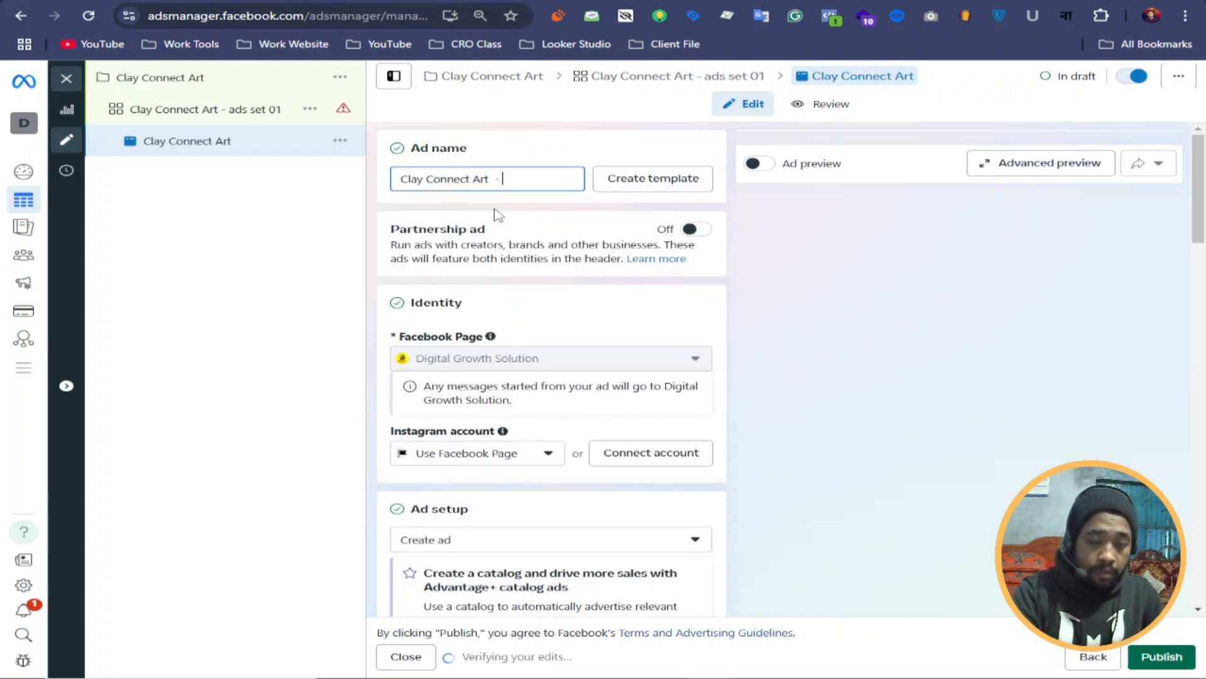
pyautogui.write(' Ads 01')
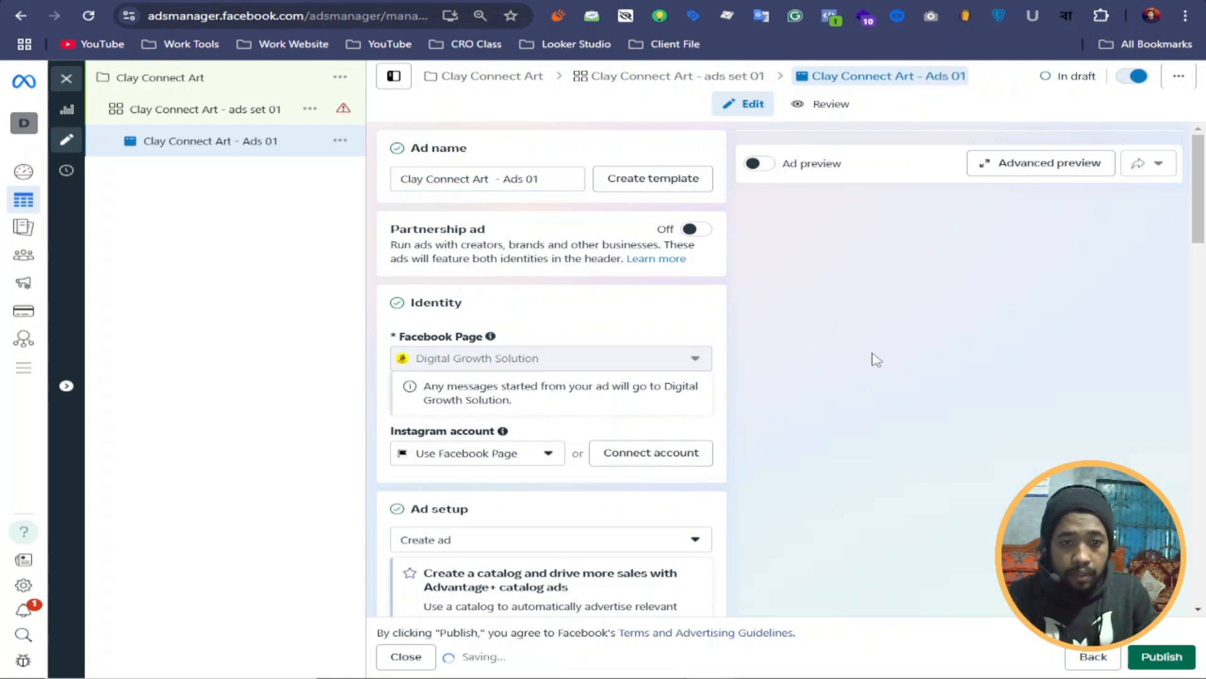
# Step: Turn the multi-advertiser ads option off and back on, and expand the additional ad setup options
pyautogui.scroll(-2, 566, 352)
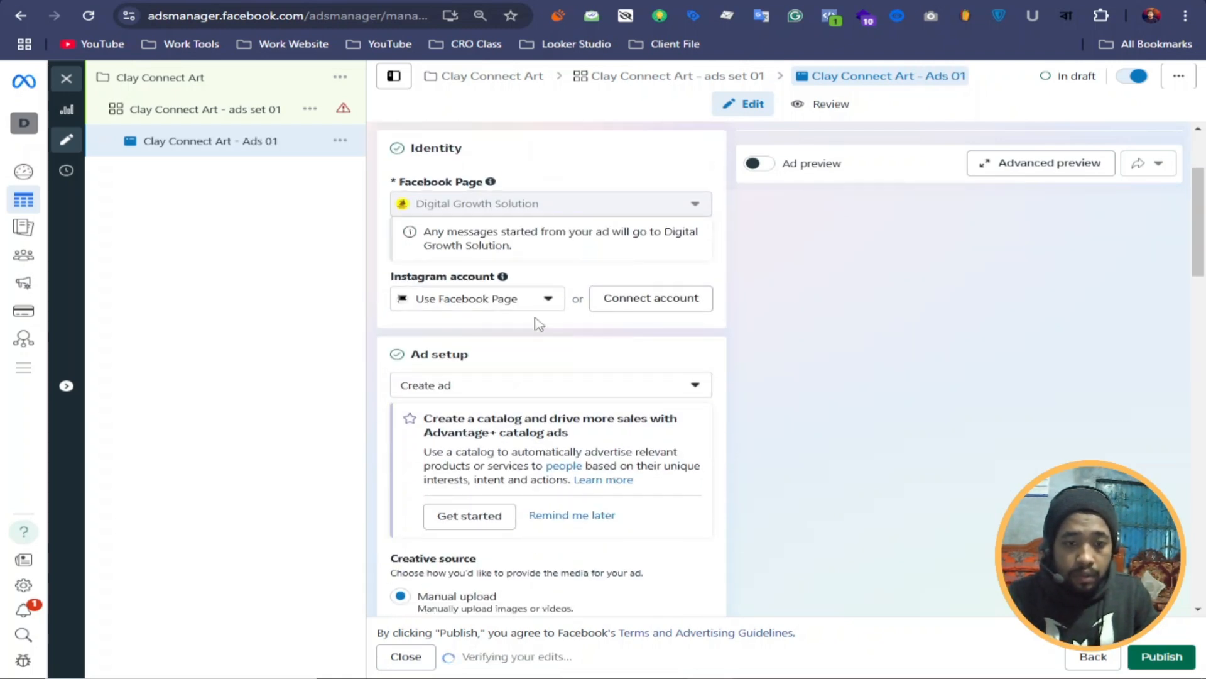
pyautogui.scroll(-2, 534, 324)
pyautogui.scroll(-2, 551, 399)
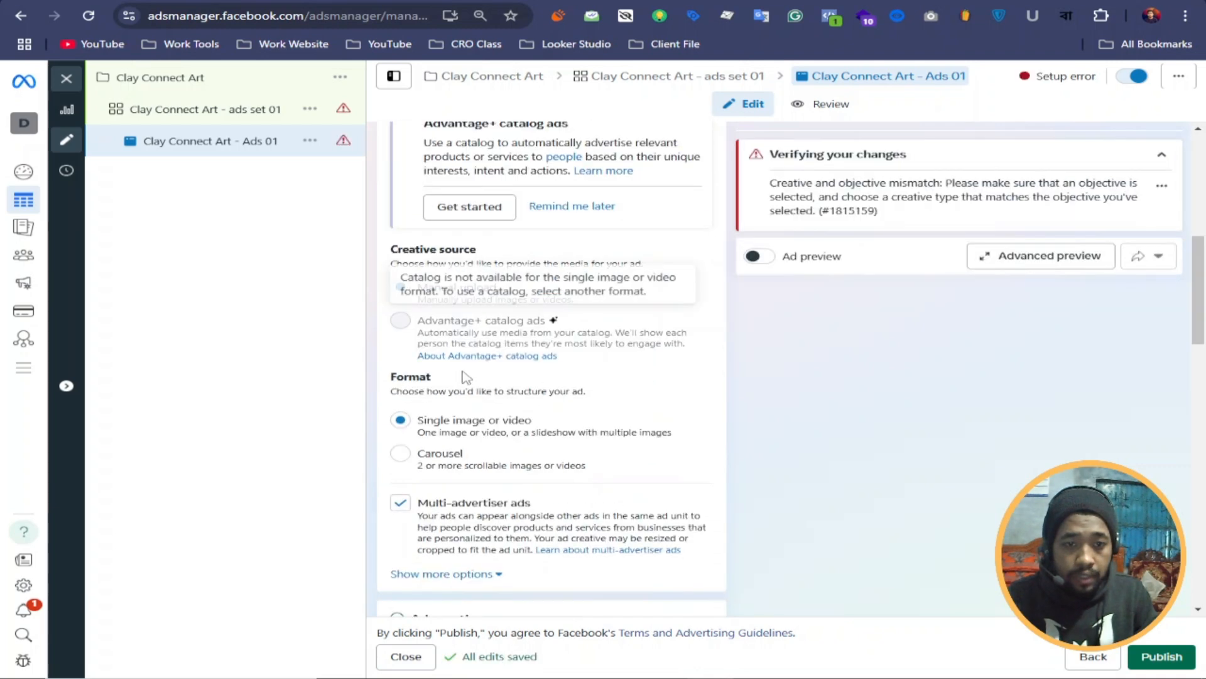
pyautogui.click(400, 502)
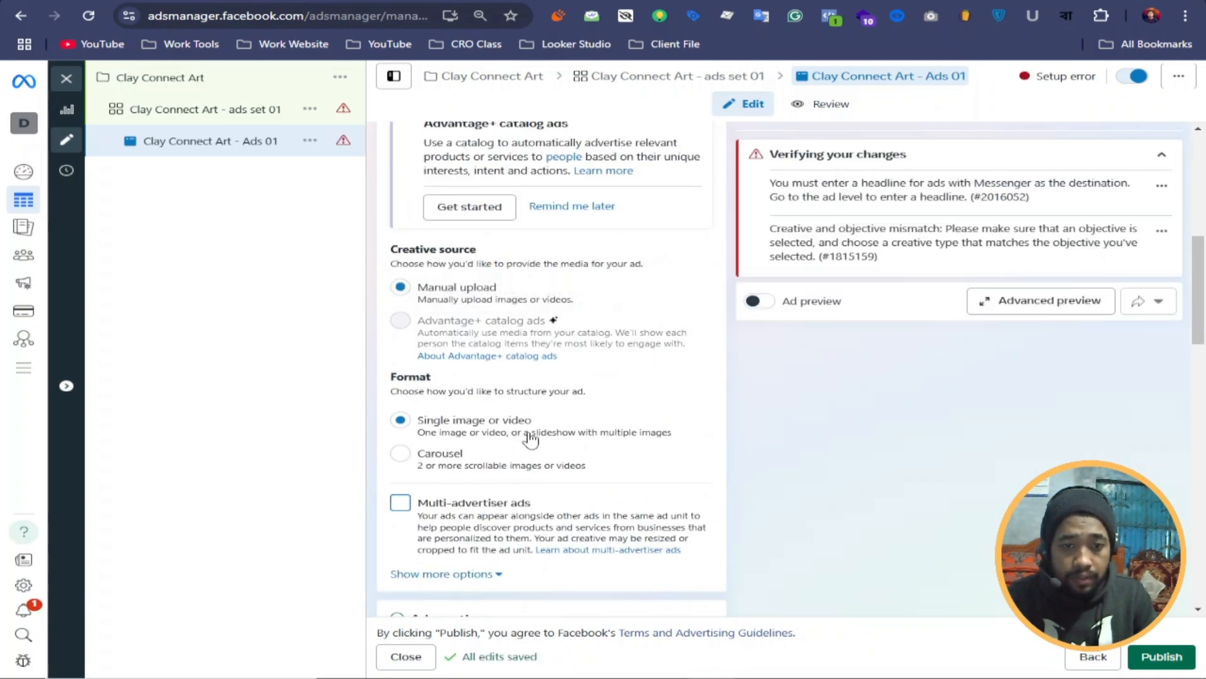
pyautogui.scroll(-2, 453, 440)
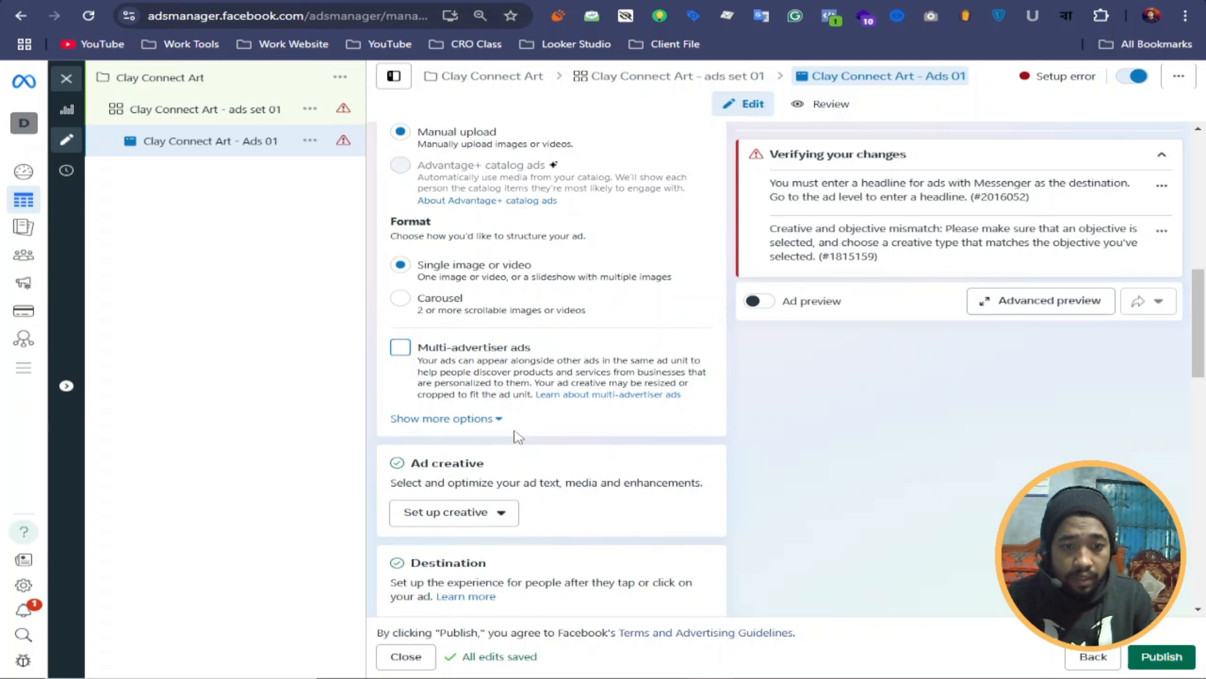
pyautogui.scroll(-1, 498, 449)
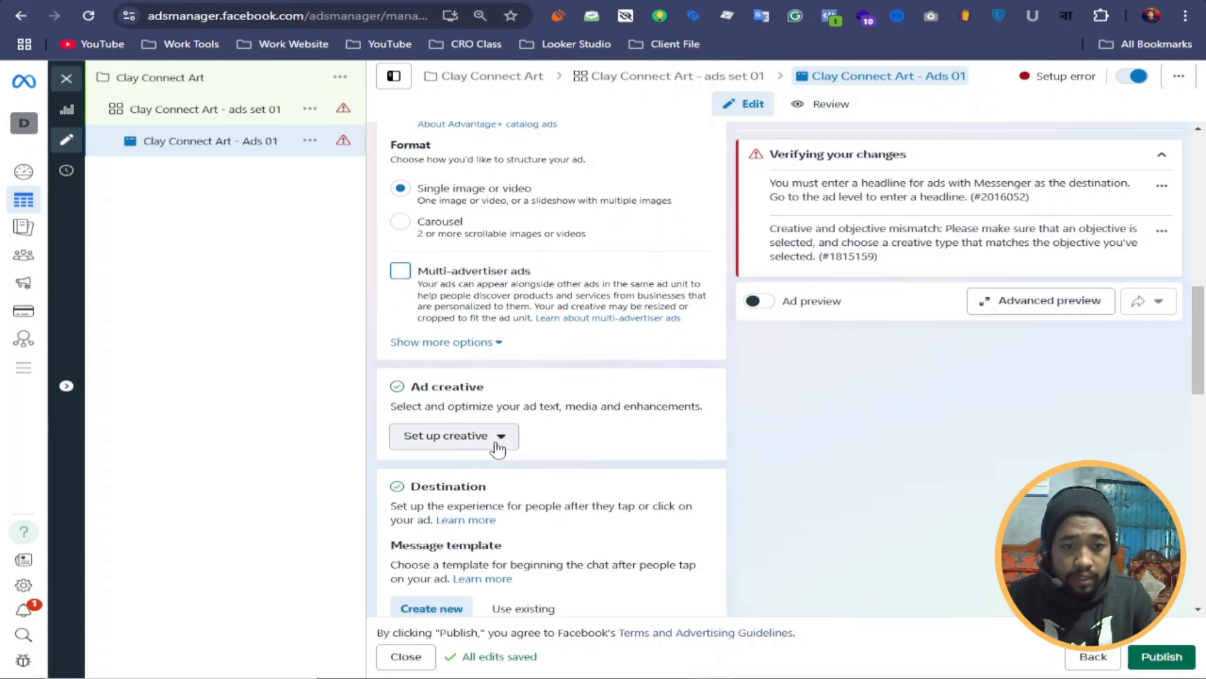
pyautogui.click(400, 271)
pyautogui.click(495, 343)
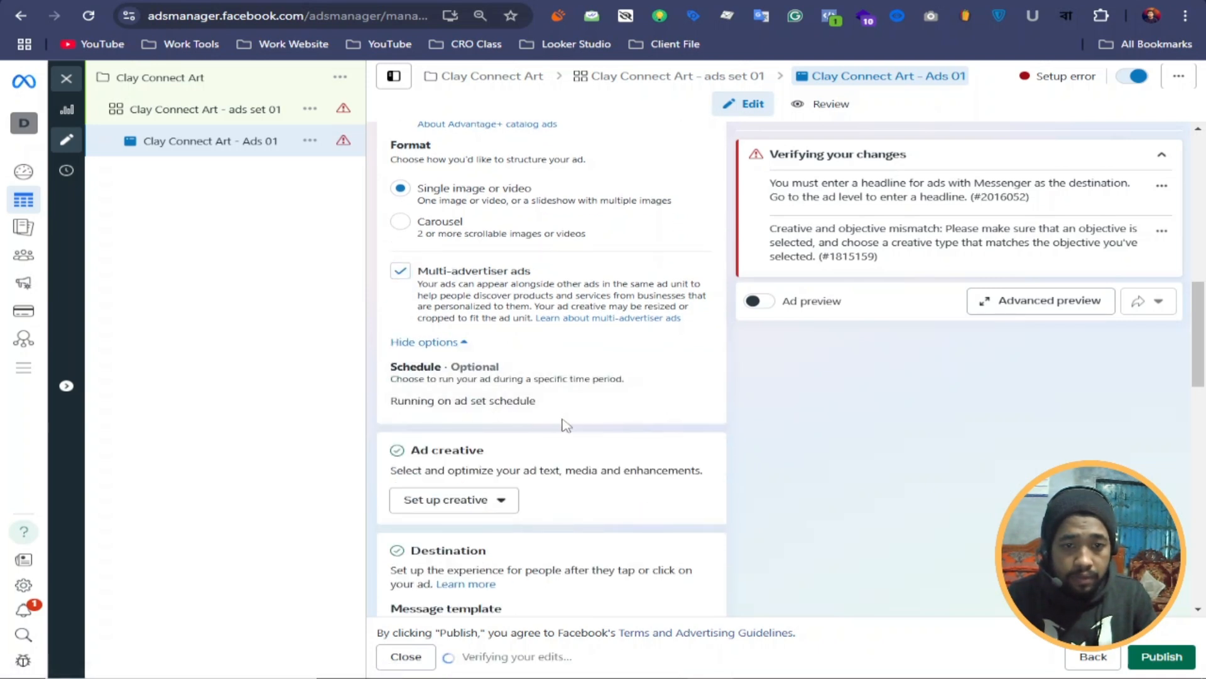
# Step: Start setting up the ad creative and use the 500 × 667 jewelry image from the account images as its media
pyautogui.scroll(-4, 564, 426)
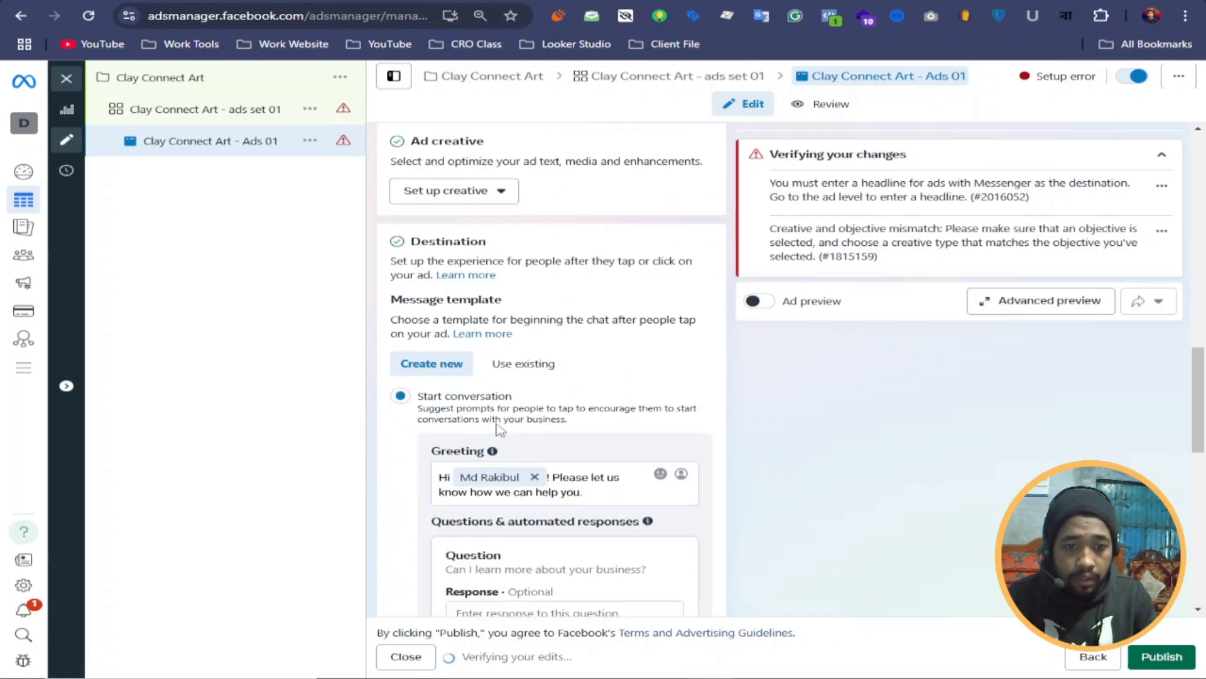
pyautogui.scroll(3, 496, 424)
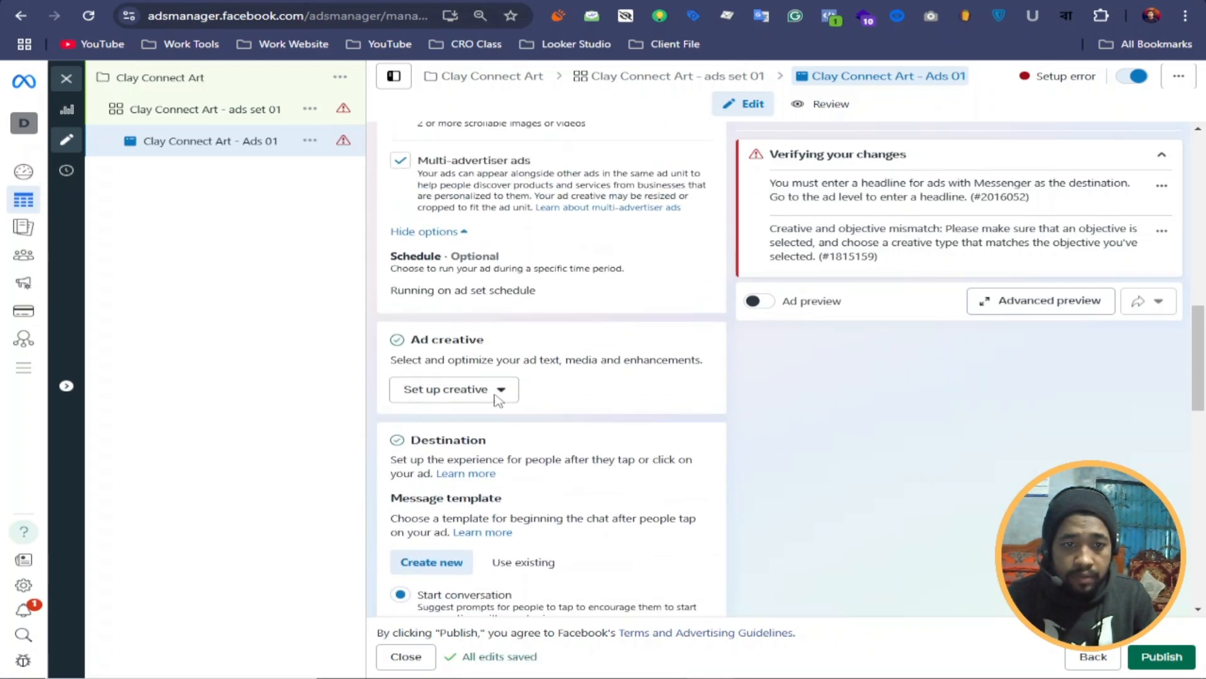
pyautogui.click(498, 423)
pyautogui.click(464, 458)
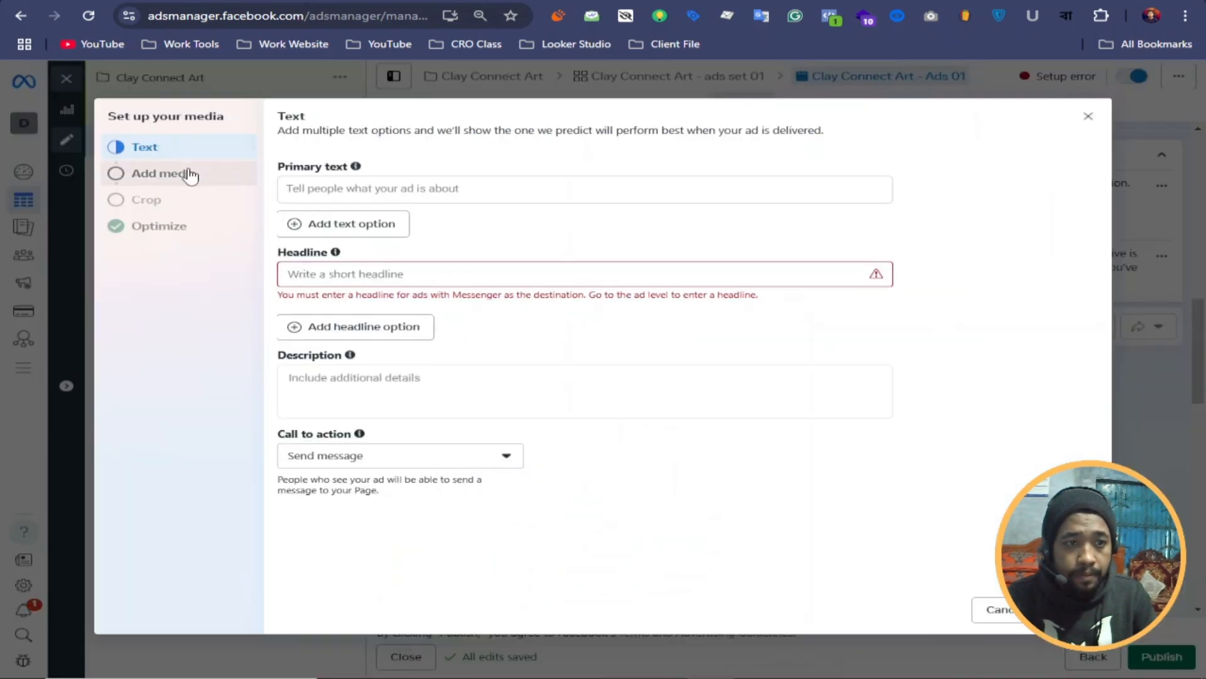
pyautogui.click(191, 175)
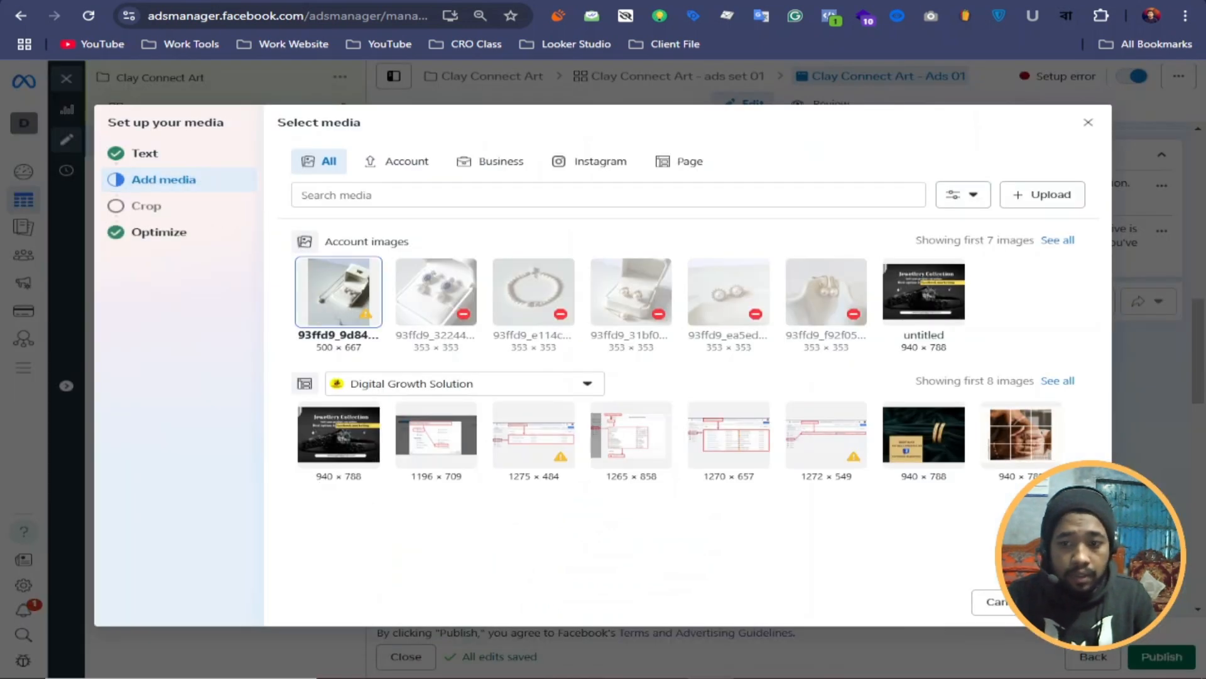
pyautogui.click(1067, 601)
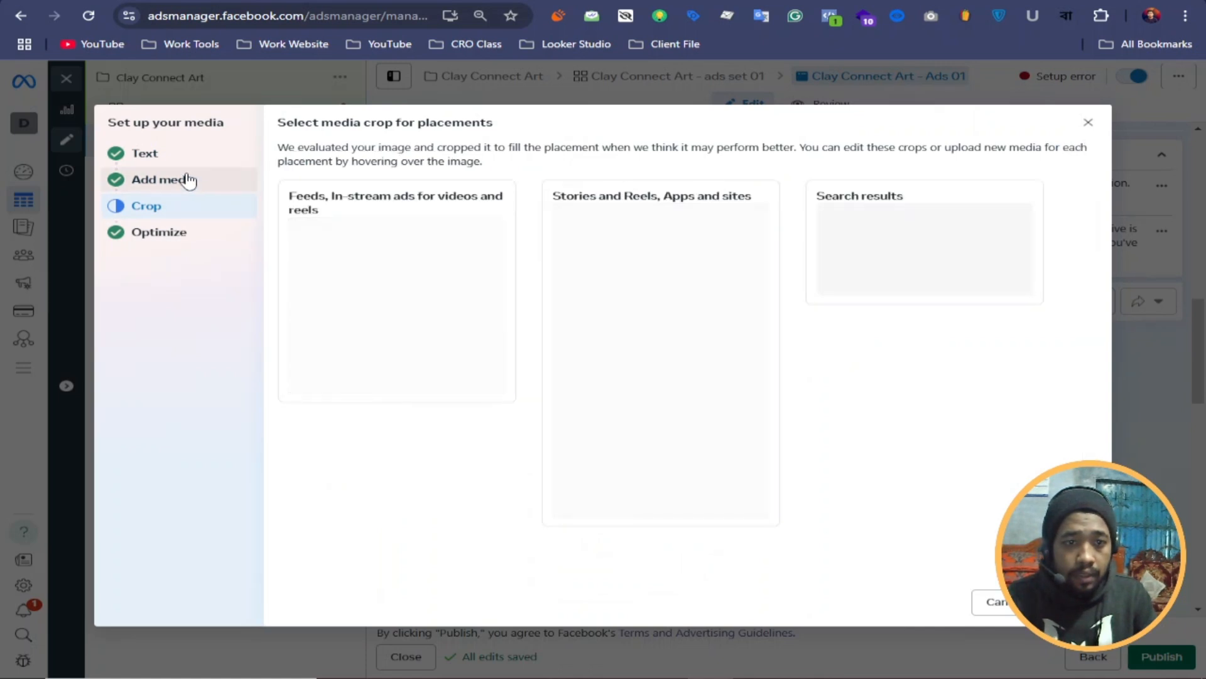
# Step: Return to the creative's primary text, switch to the Google Docs document and copy the primary text of Ad Copy 1
pyautogui.click(170, 153)
pyautogui.click(371, 185)
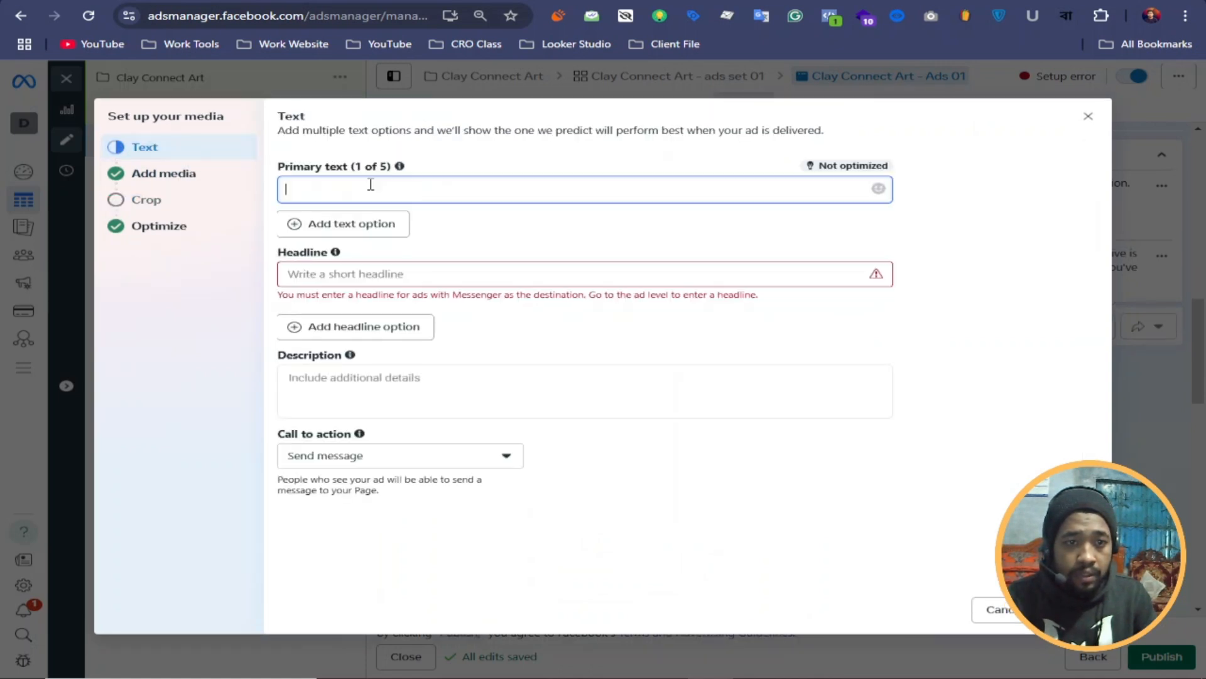
pyautogui.click(433, 2)
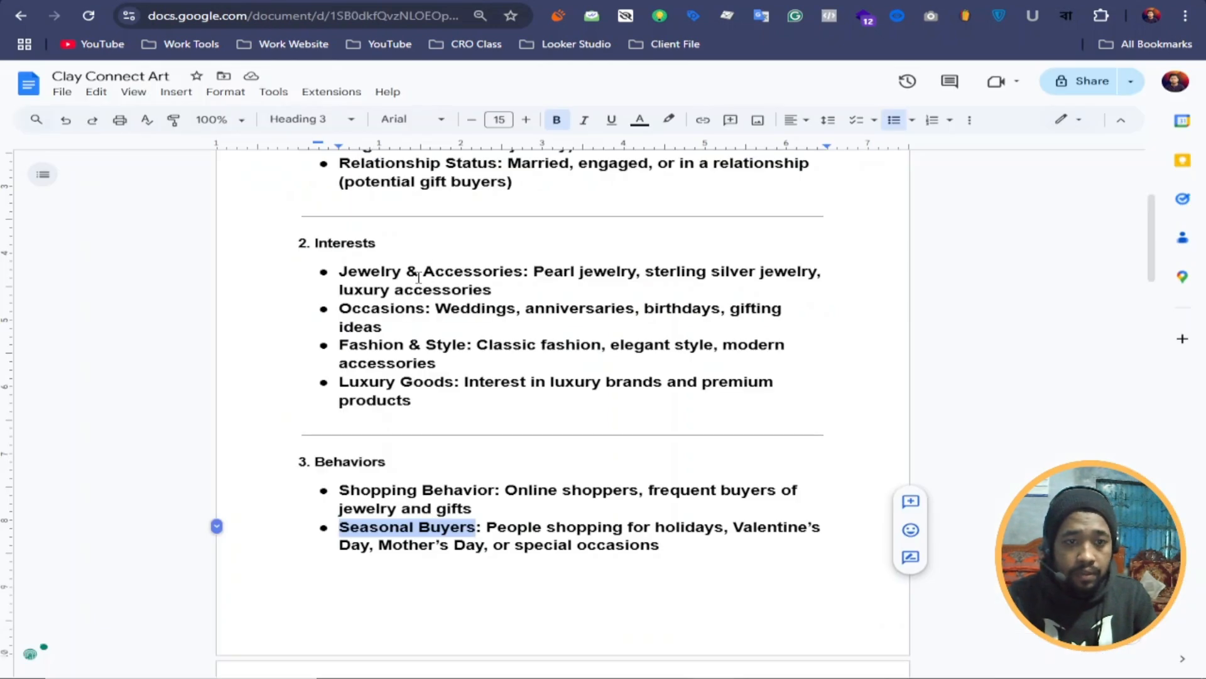
pyautogui.scroll(3, 417, 276)
pyautogui.scroll(-10, 386, 264)
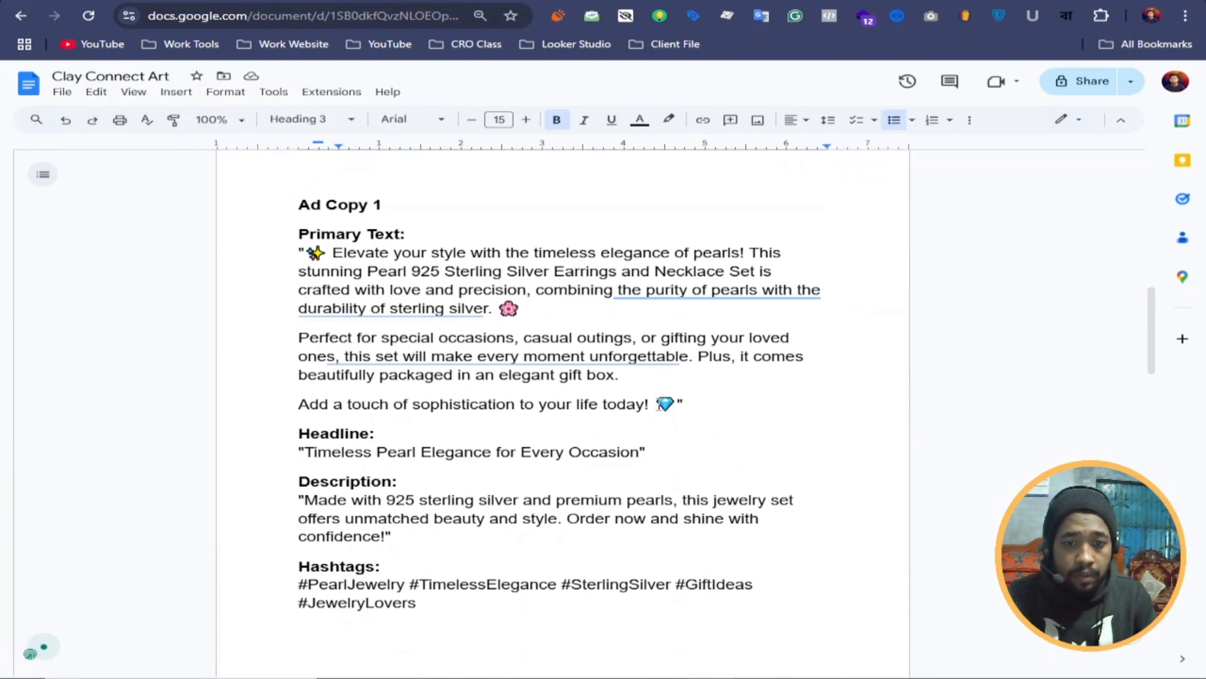
pyautogui.moveTo(680, 404); pyautogui.dragTo(296, 251)
pyautogui.rightClick(377, 258)
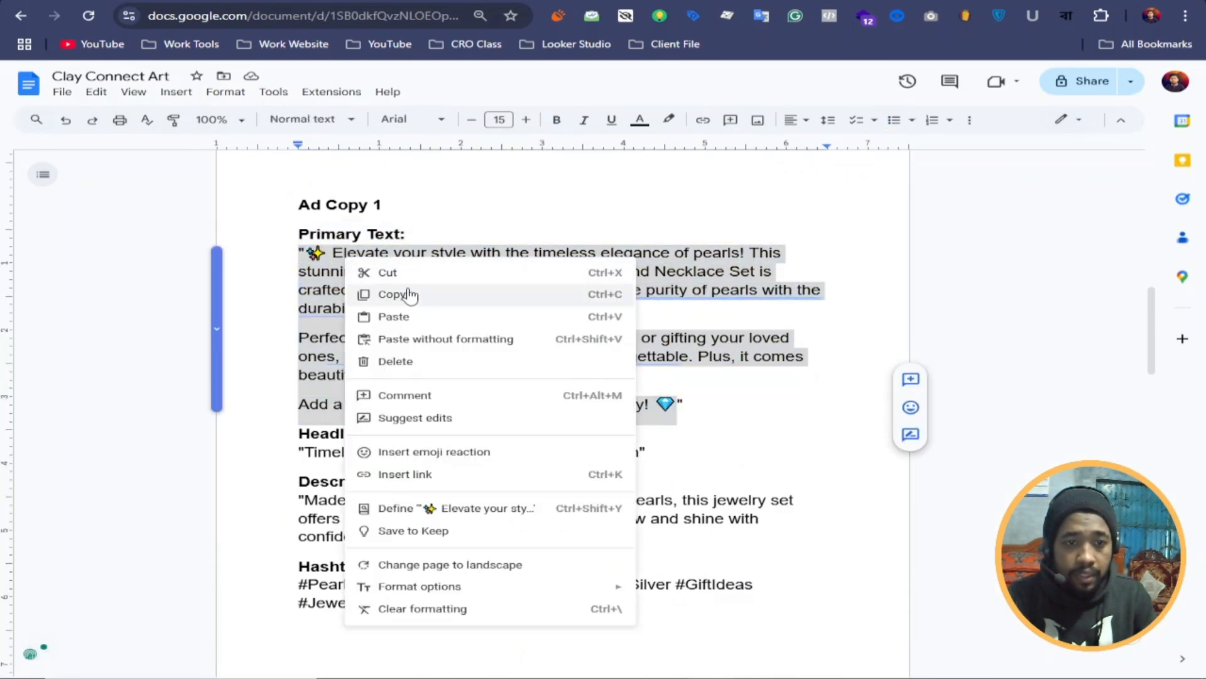
pyautogui.click(404, 296)
# Step: Switch to Ads Manager and paste the copied ad copy as the creative's primary text
pyautogui.hotkey('ctrl', 'Tab')
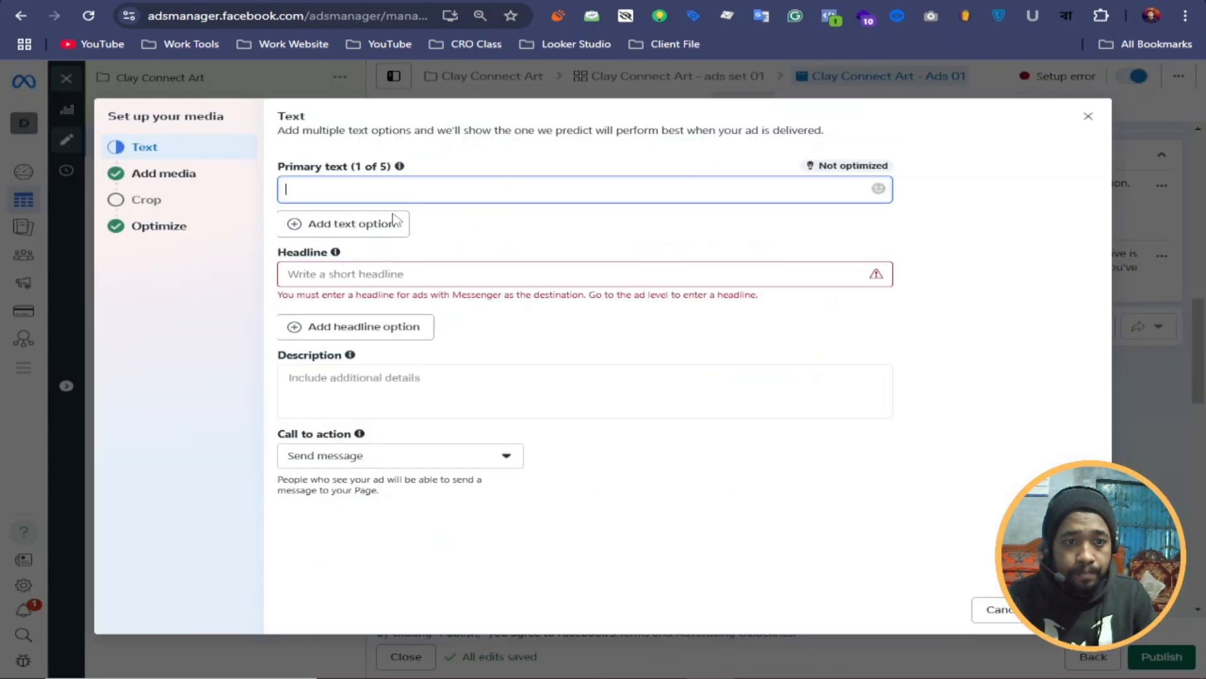
pyautogui.rightClick(318, 186)
pyautogui.click(346, 362)
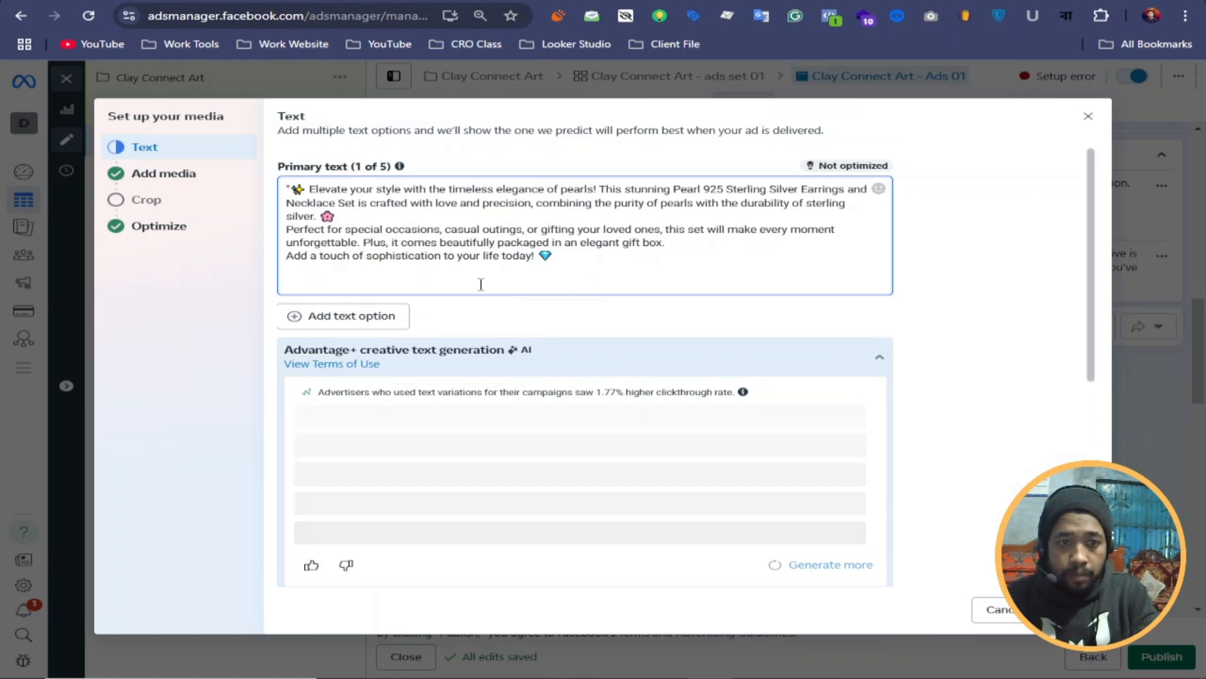
# Step: Switch back to the Google Docs document and copy the Ad Copy 1 hashtags, from #PearlJewelry to #JewelryLovers
pyautogui.hotkey('ctrl', 'shift', 'Tab')
pyautogui.scroll(-6, 519, 435)
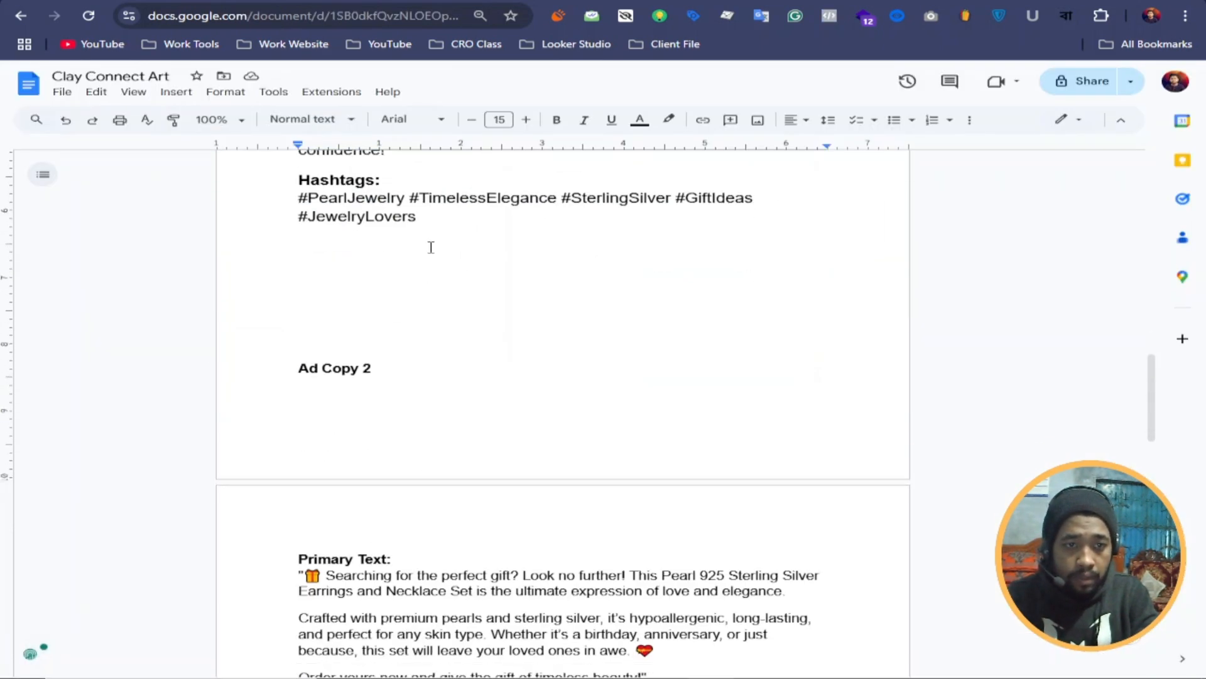
pyautogui.moveTo(420, 216); pyautogui.dragTo(299, 196)
pyautogui.rightClick(321, 204)
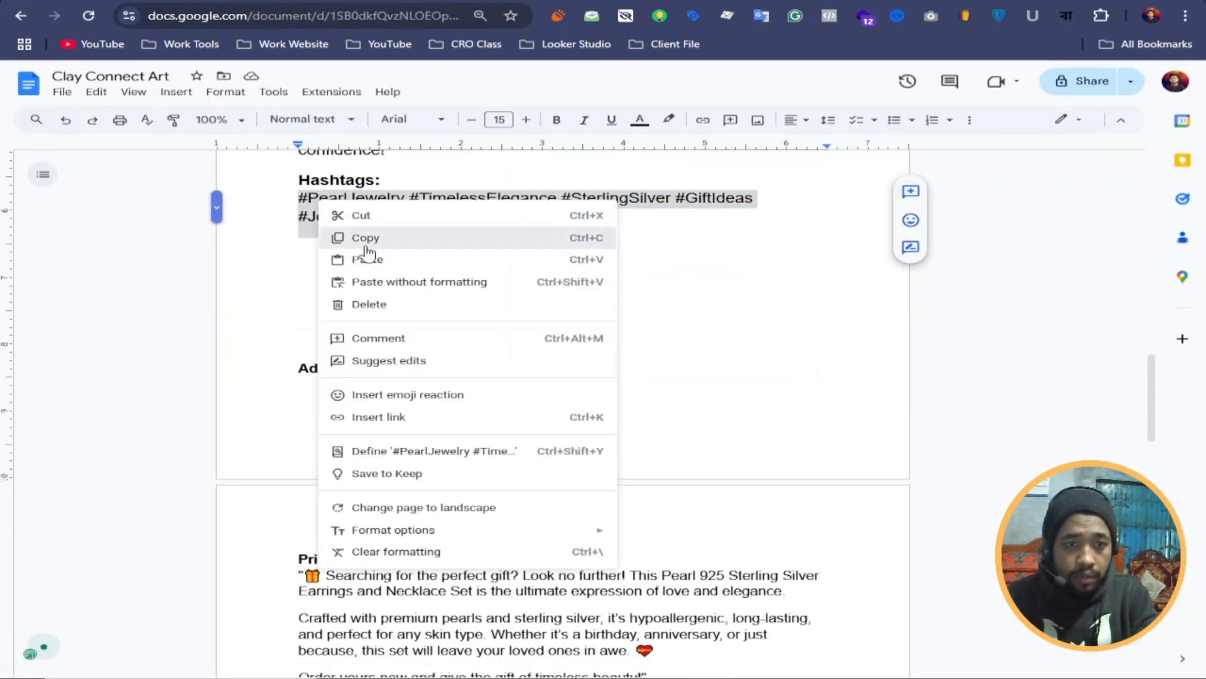
pyautogui.click(366, 245)
# Step: In Ads Manager, paste the hashtags below the primary text and add a second, empty primary text option
pyautogui.hotkey('ctrl', 'Tab')
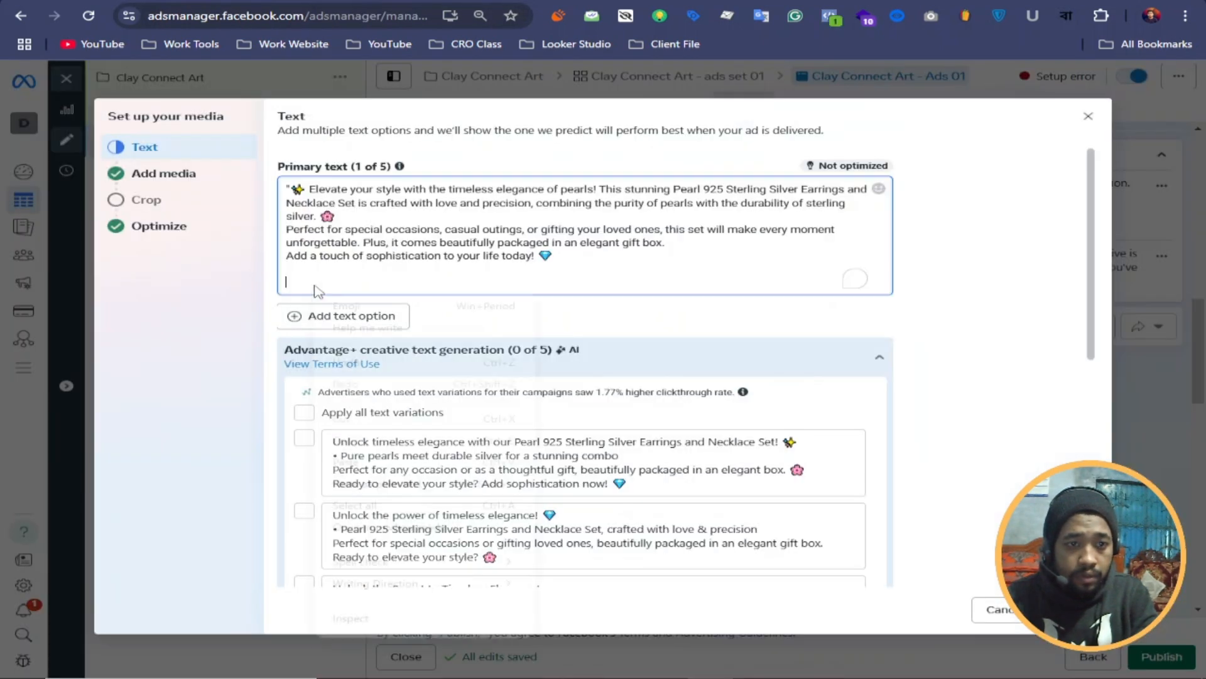
pyautogui.rightClick(314, 290)
pyautogui.click(381, 462)
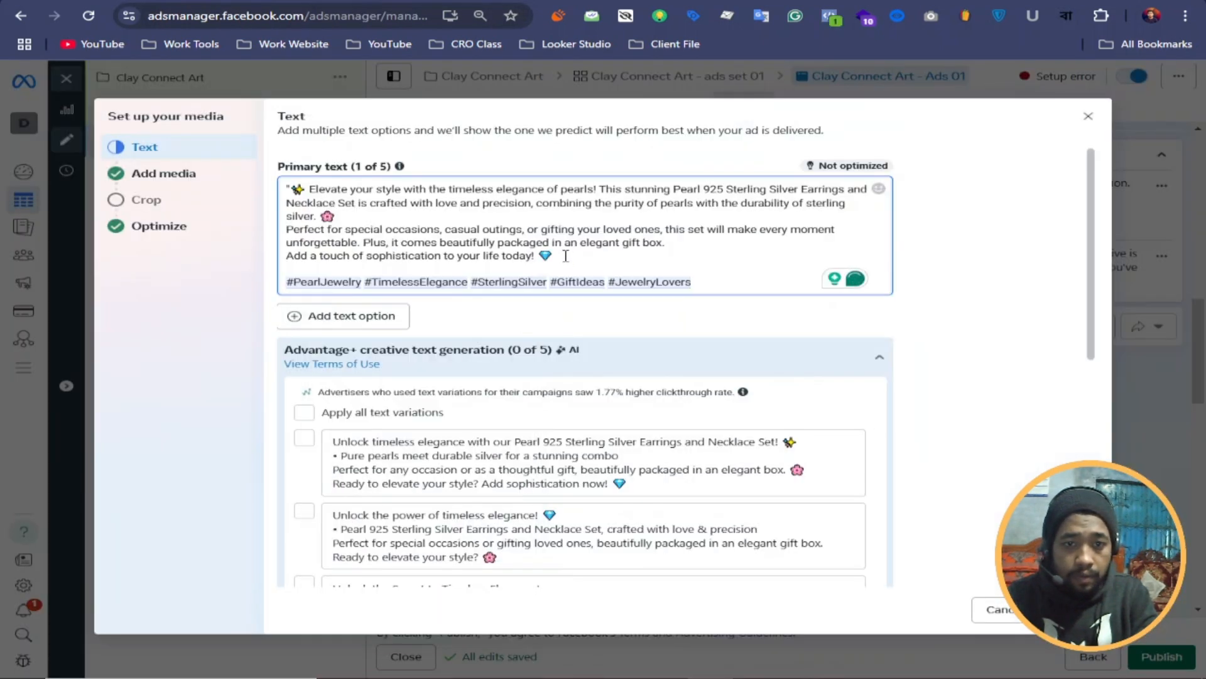
pyautogui.click(367, 321)
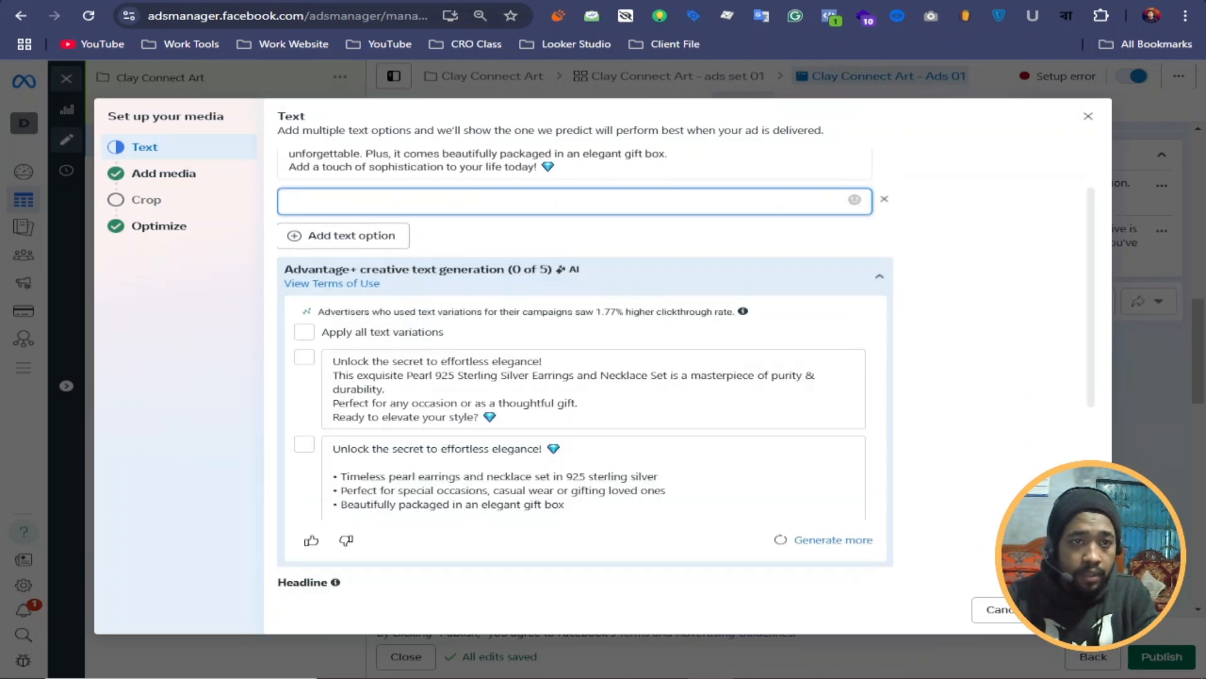
# Step: Switch to the Google Docs document and copy the full primary text of Ad Copy 2
pyautogui.hotkey('ctrl', 'Tab')
pyautogui.scroll(-5, 466, 297)
pyautogui.moveTo(634, 300); pyautogui.dragTo(326, 266)
pyautogui.rightClick(326, 266)
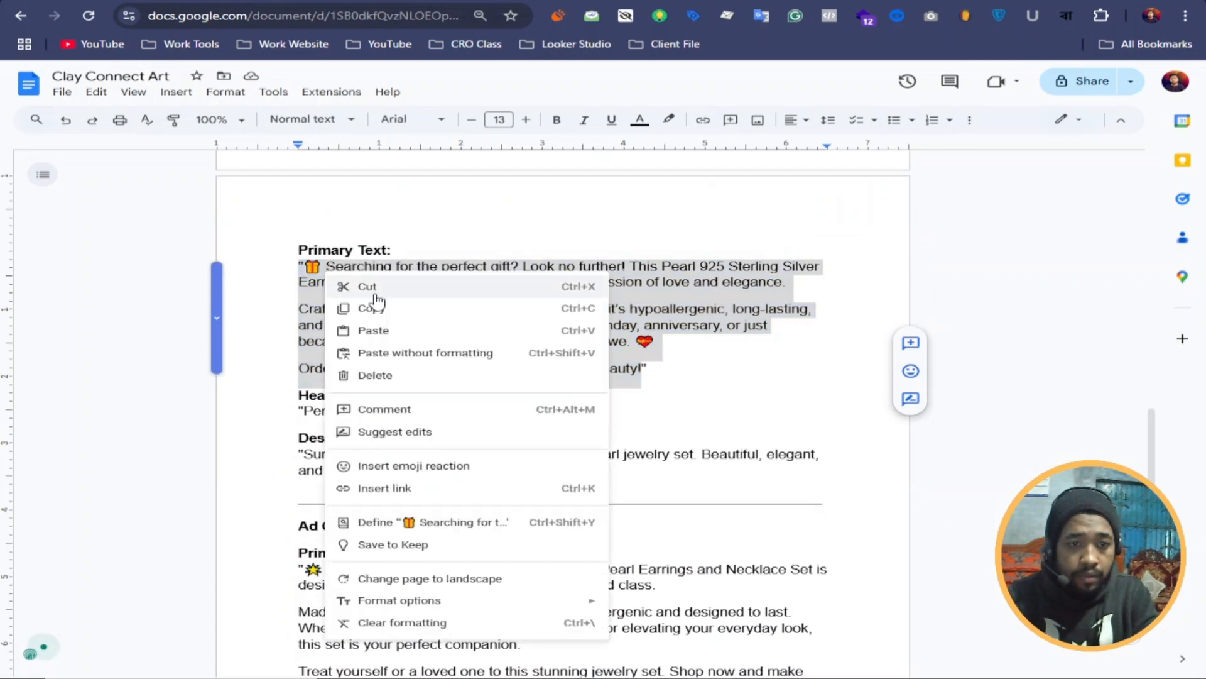
pyautogui.click(369, 306)
# Step: Switch to Ads Manager and paste the copied Ad Copy 2 text into the empty second primary text option
pyautogui.hotkey('ctrl', 'Tab')
pyautogui.rightClick(309, 205)
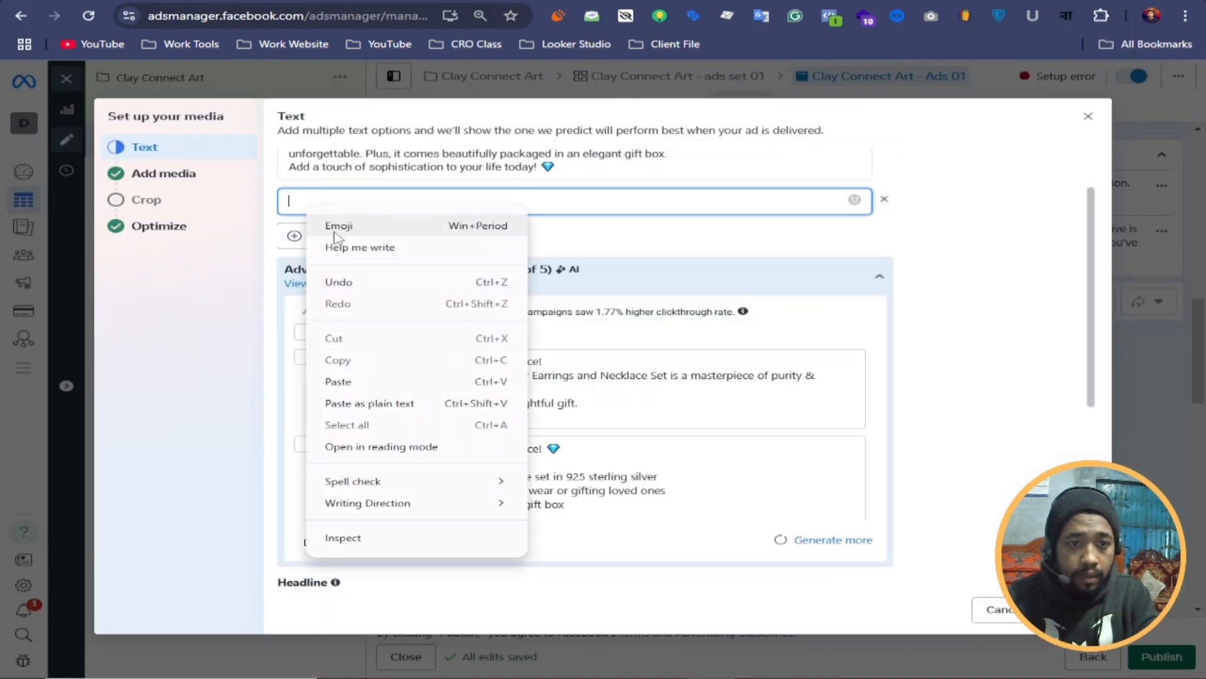
pyautogui.click(341, 378)
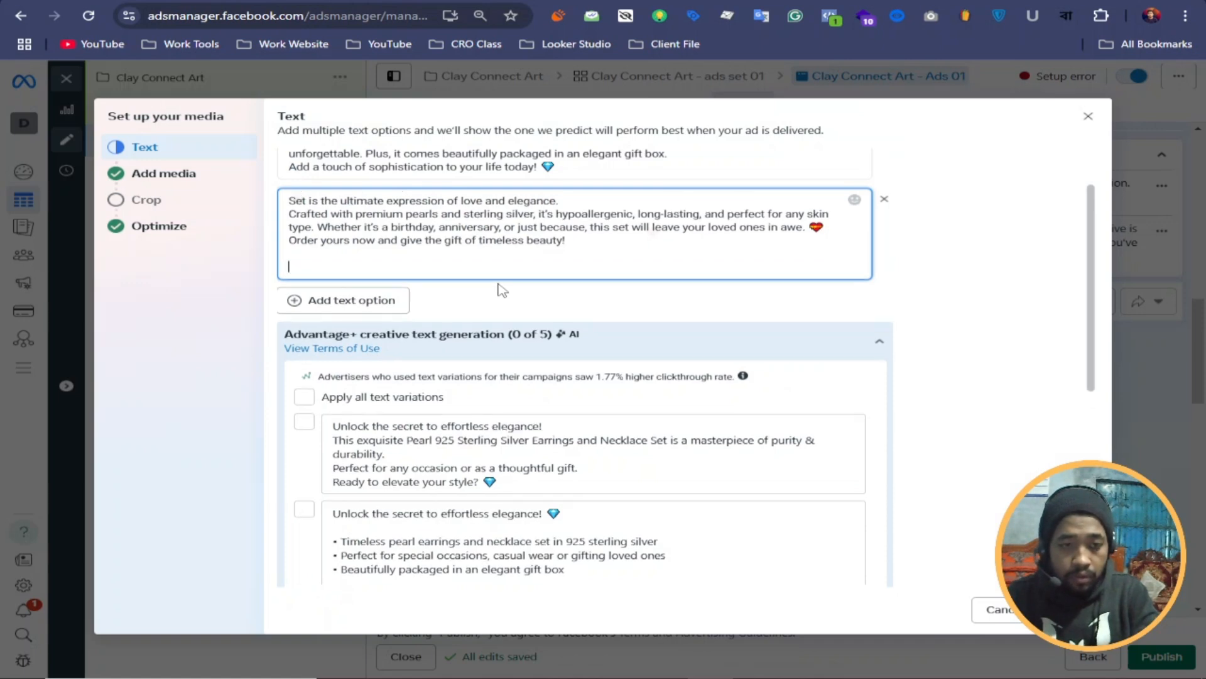
# Step: Return to the Google Docs document and copy the hashtags listed under Ad Copy 1 again
pyautogui.hotkey('ctrl', 'Tab')
pyautogui.scroll(3, 540, 342)
pyautogui.scroll(3, 539, 342)
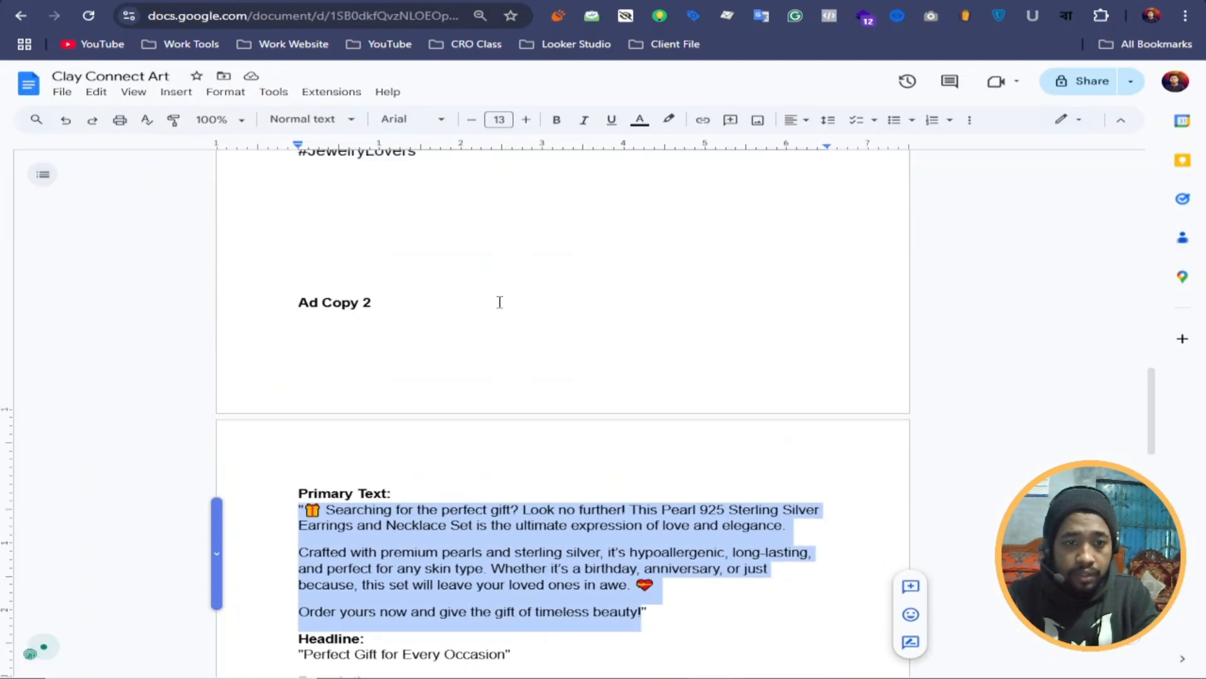
pyautogui.moveTo(451, 293); pyautogui.dragTo(297, 275)
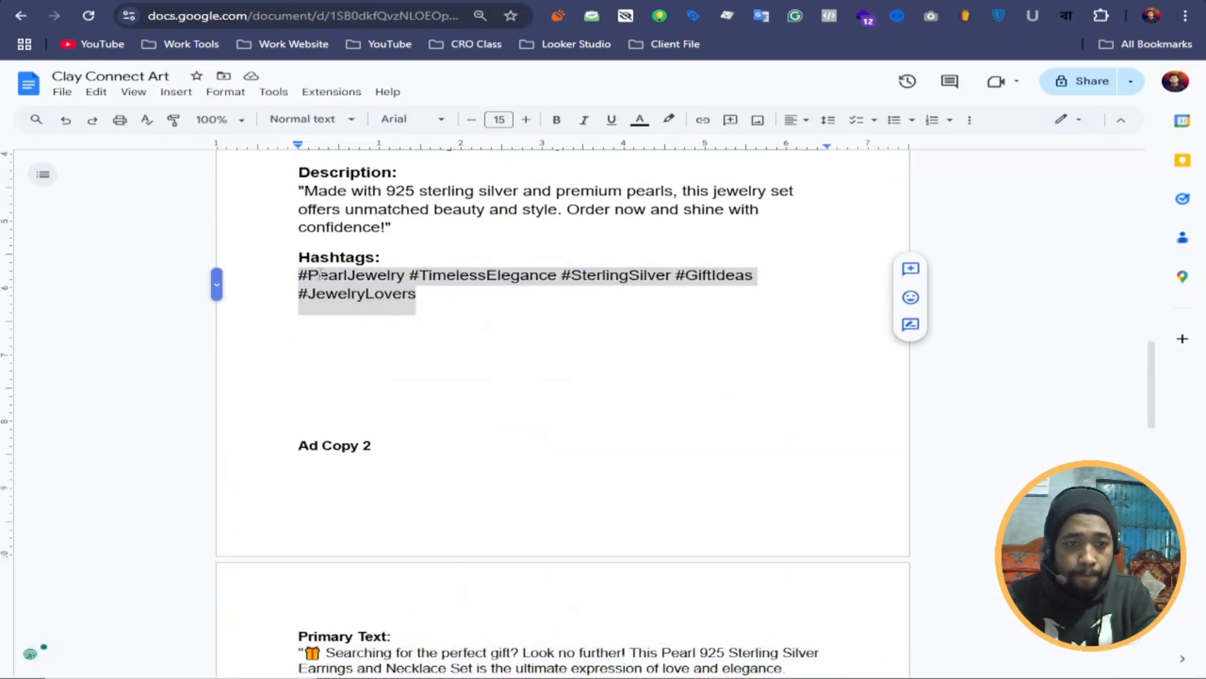
pyautogui.rightClick(314, 277)
pyautogui.click(377, 310)
# Step: In Ads Manager, paste the copied hashtags below the text of the second primary text option
pyautogui.hotkey('ctrl', 'shift', 'Tab')
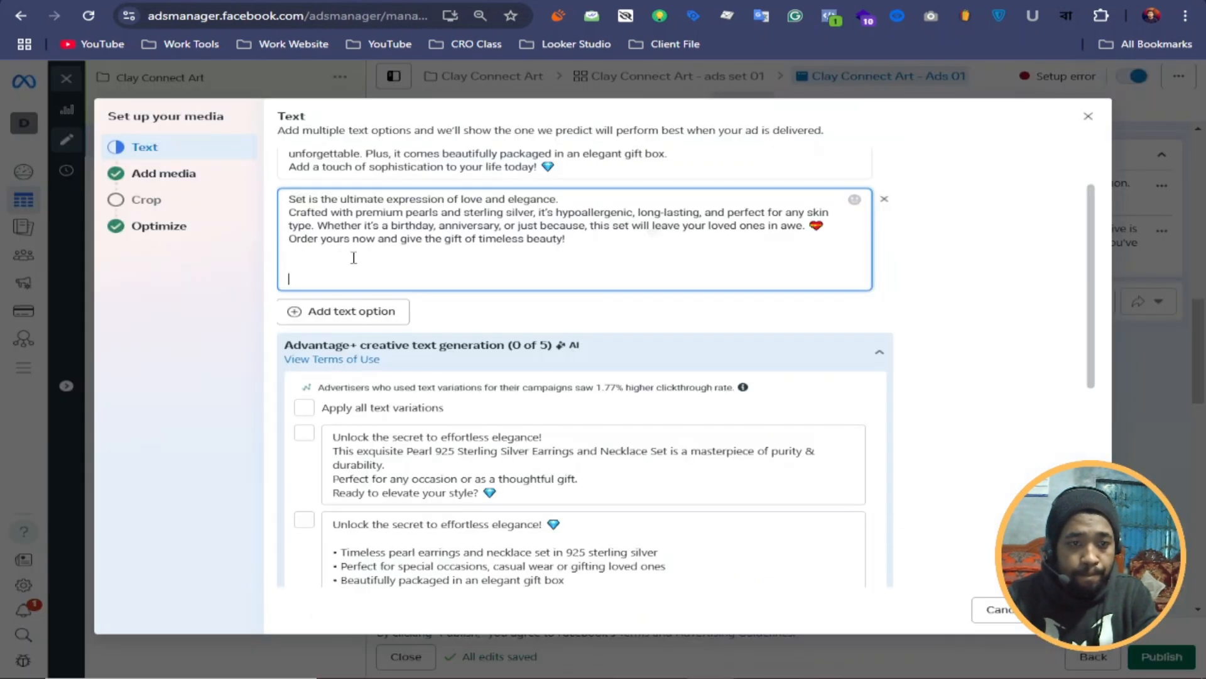
pyautogui.rightClick(317, 275)
pyautogui.click(363, 448)
pyautogui.scroll(1, 533, 363)
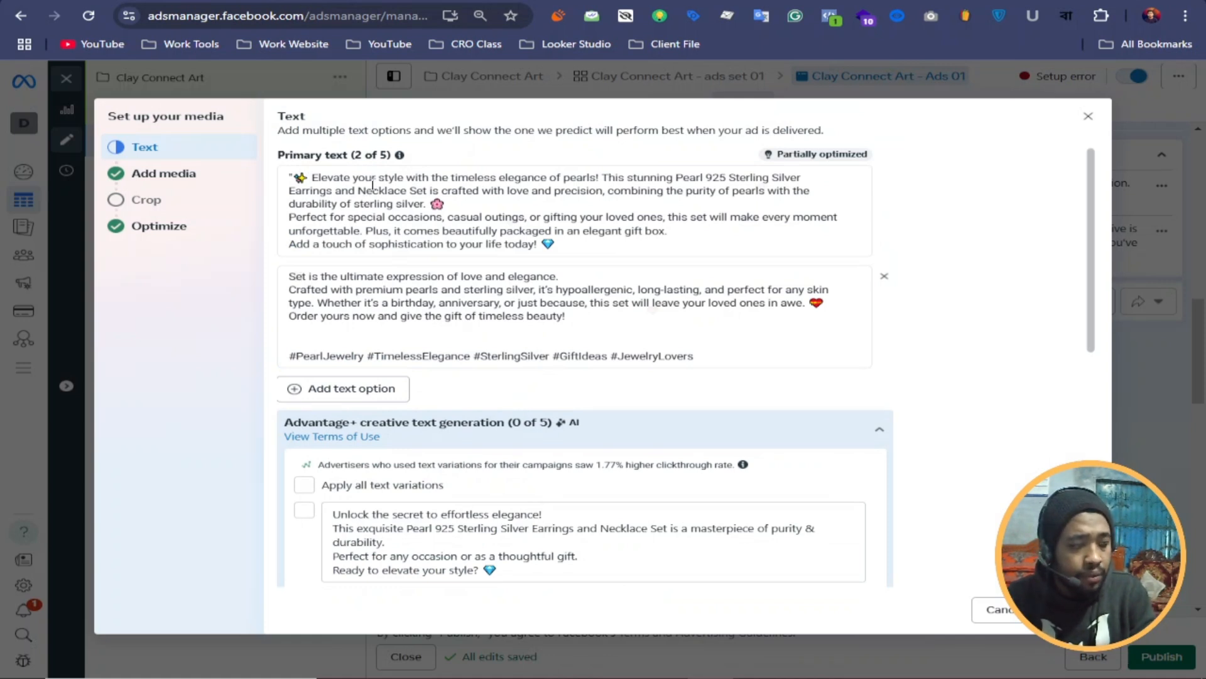
# Step: Collapse the Advantage+ creative text generation suggestions for the primary text, above the Headline section
pyautogui.scroll(-2, 495, 215)
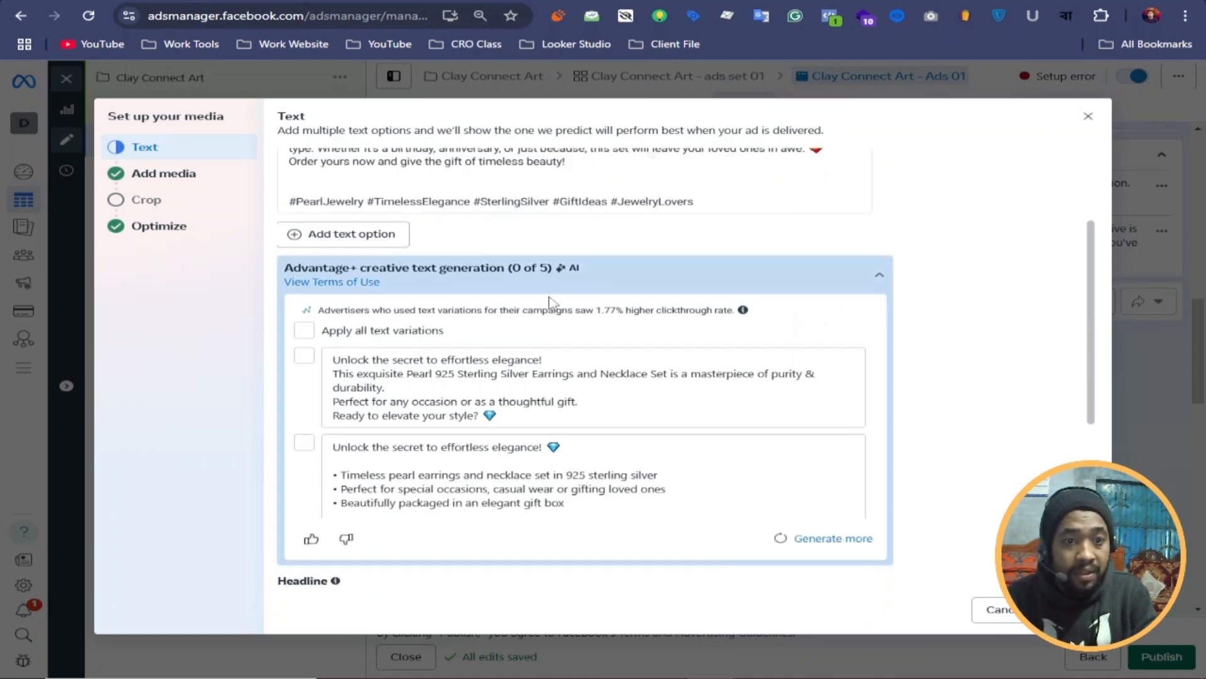
pyautogui.scroll(-3, 715, 295)
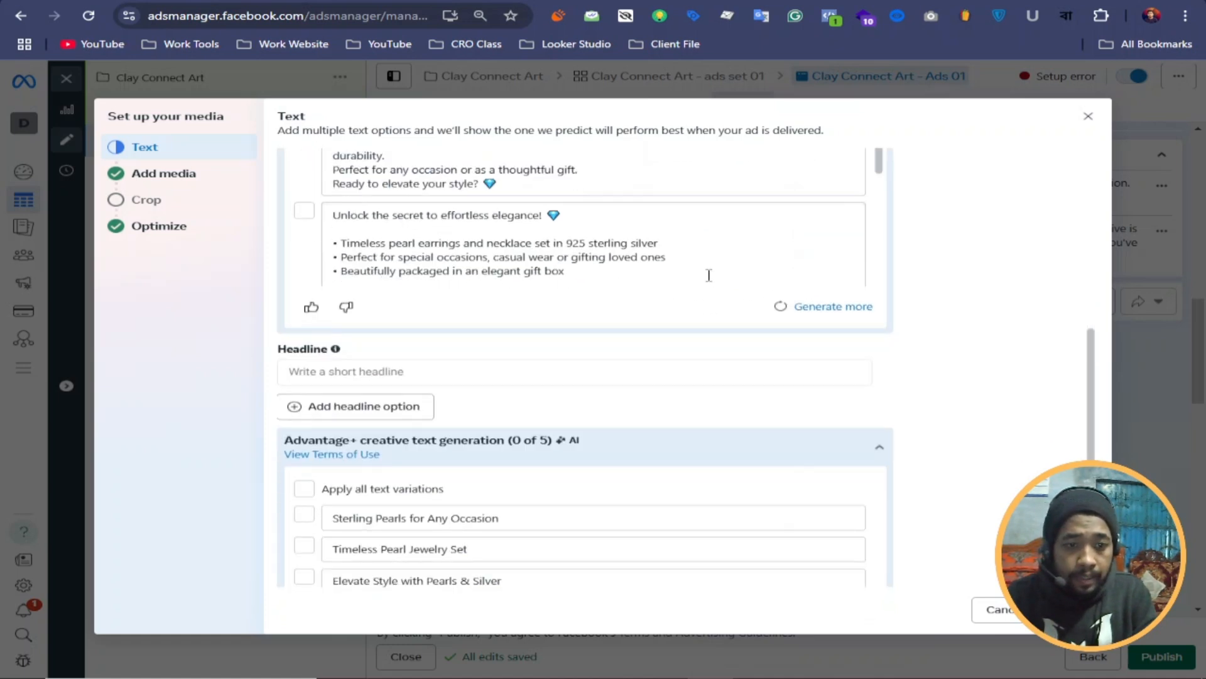
pyautogui.click(347, 373)
pyautogui.scroll(3, 500, 306)
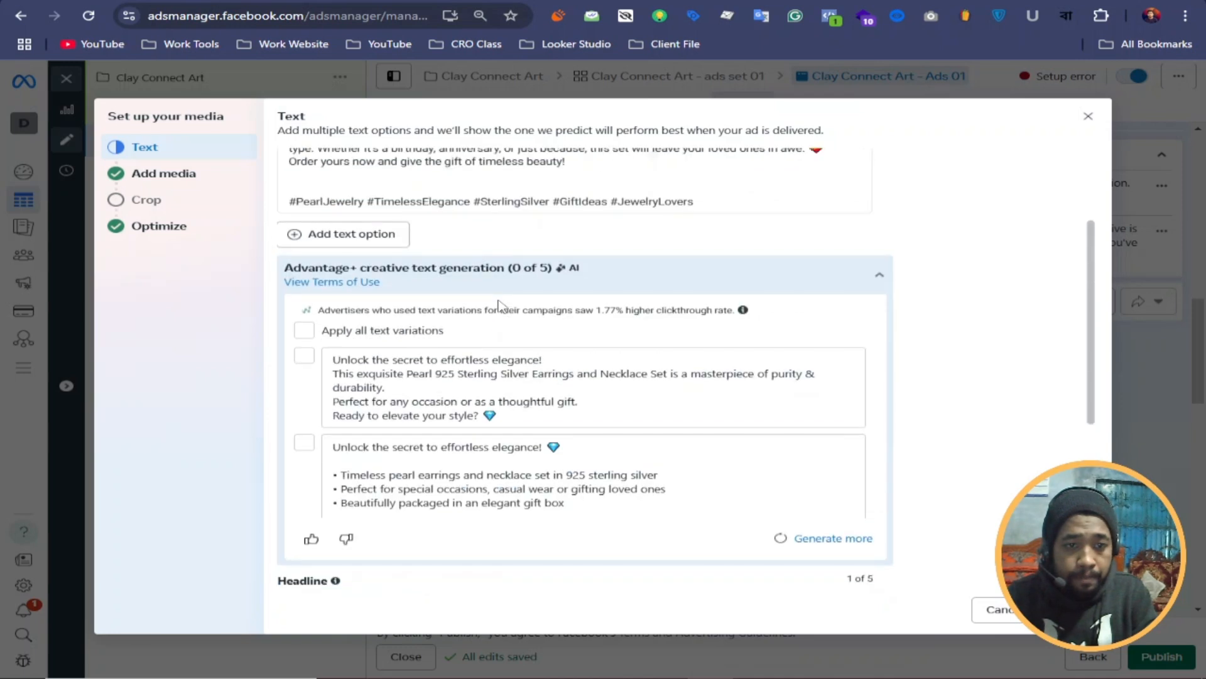
pyautogui.click(875, 280)
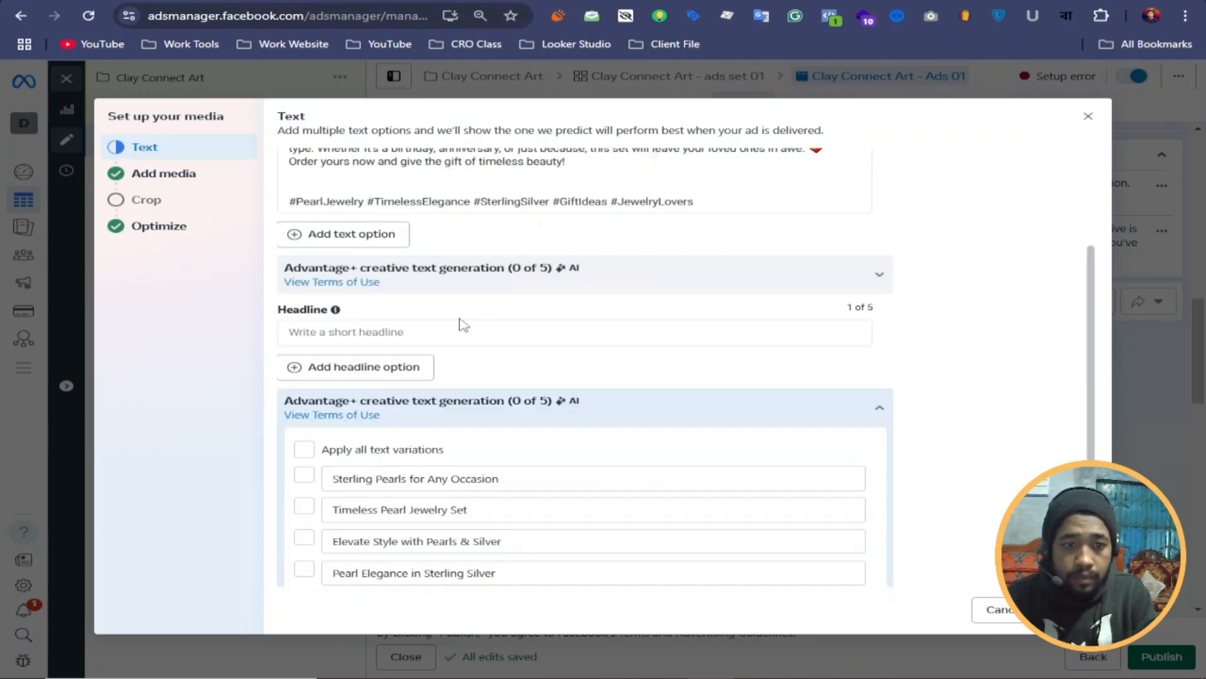
# Step: Place the cursor in the empty headline, switch to the Google Docs document and copy the Ad Copy 1 headline "Timeless Pearl Elegance for Every Occasion"
pyautogui.scroll(-1, 353, 279)
pyautogui.click(346, 255)
pyautogui.click(415, 2)
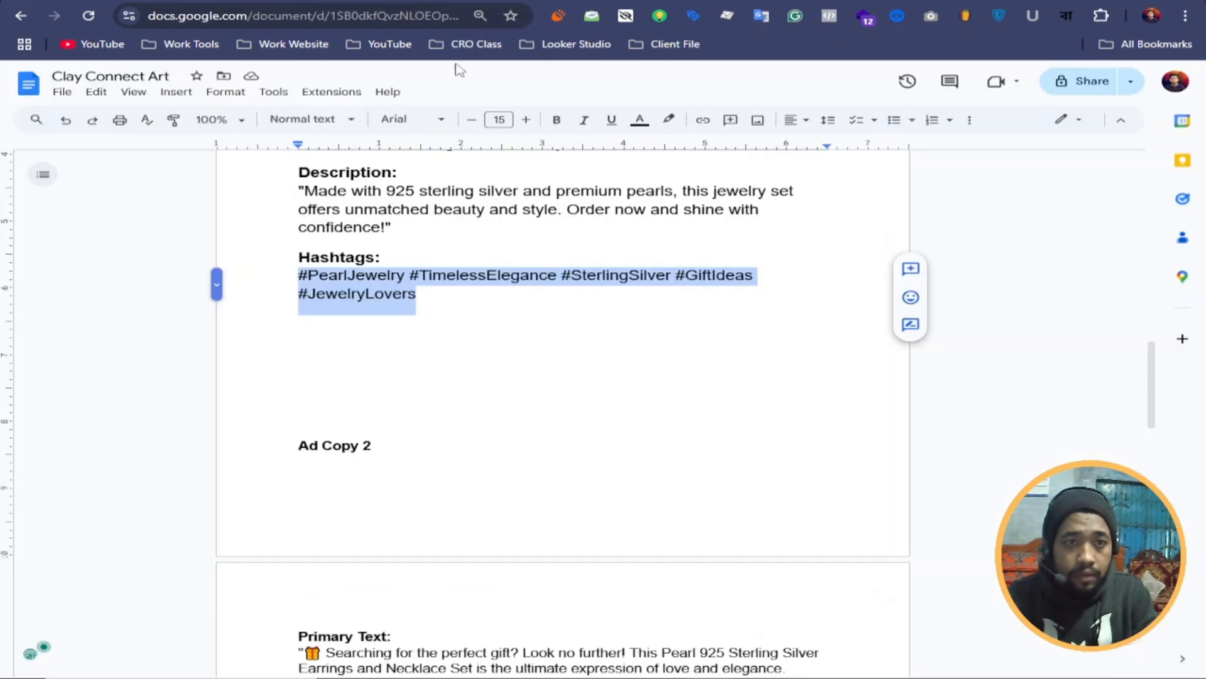
pyautogui.scroll(-6, 437, 344)
pyautogui.scroll(8, 437, 333)
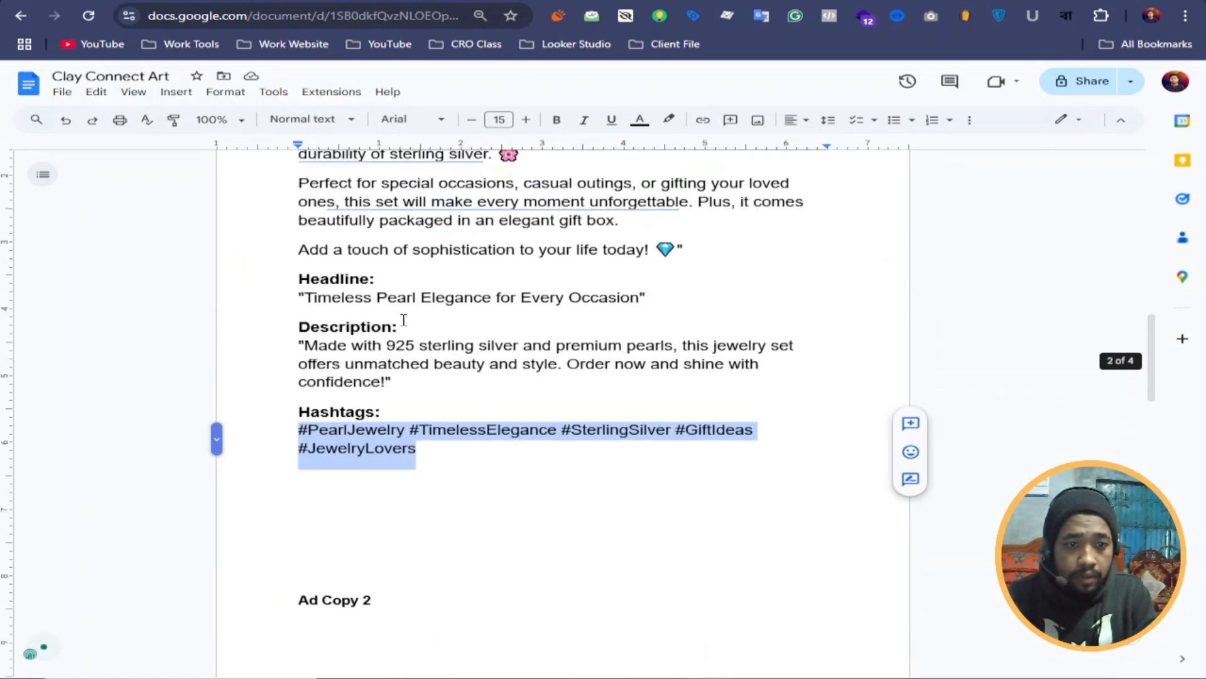
pyautogui.moveTo(654, 297); pyautogui.dragTo(297, 297)
pyautogui.rightClick(318, 304)
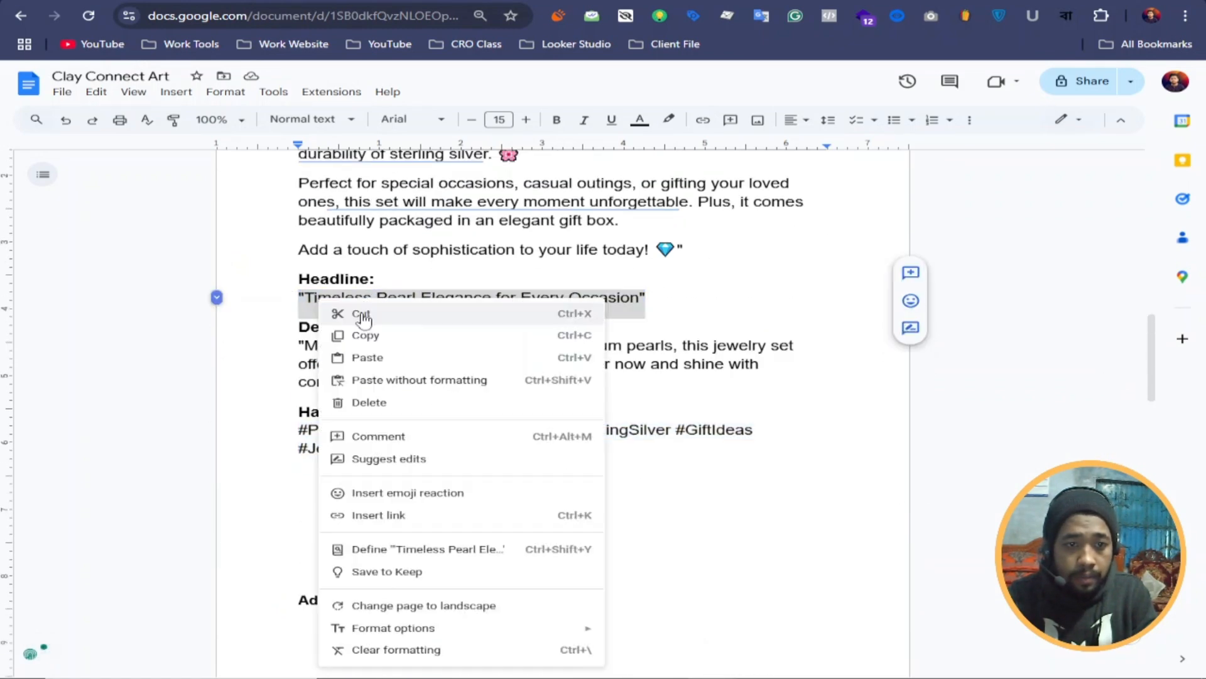
pyautogui.click(352, 334)
# Step: In Ads Manager, paste "Timeless Pearl Elegance for Every Occasion" as the headline and add a second headline option
pyautogui.click(326, 1)
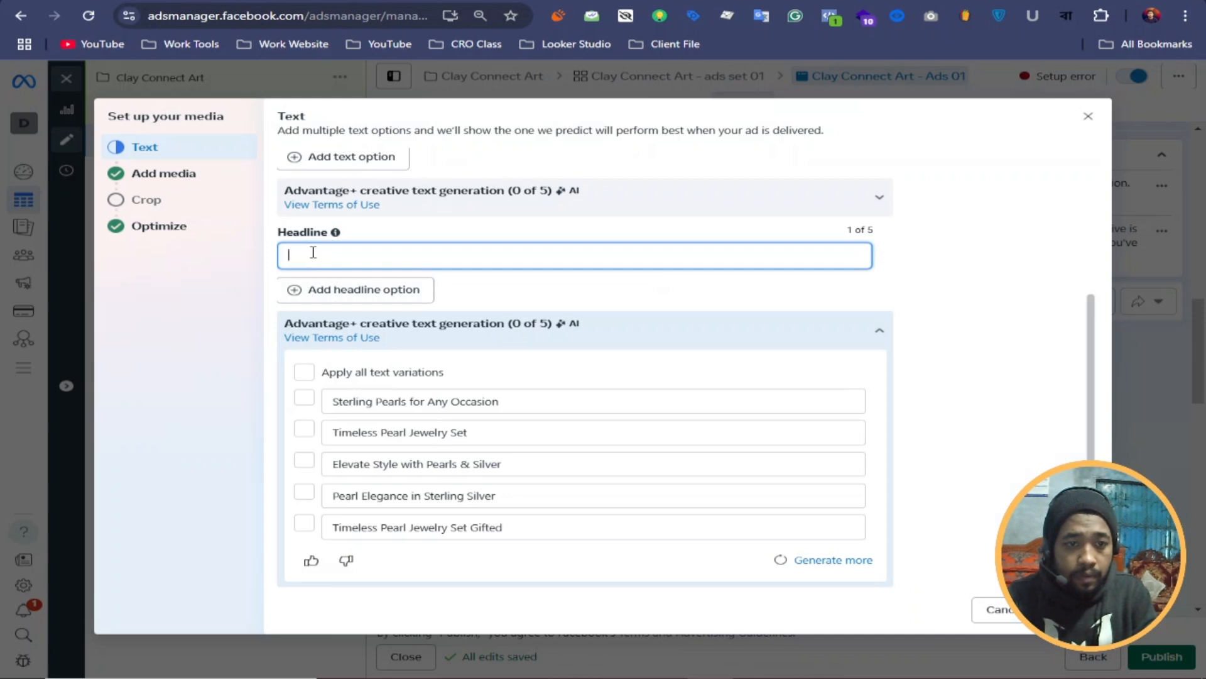
pyautogui.rightClick(312, 252)
pyautogui.click(354, 433)
pyautogui.click(340, 290)
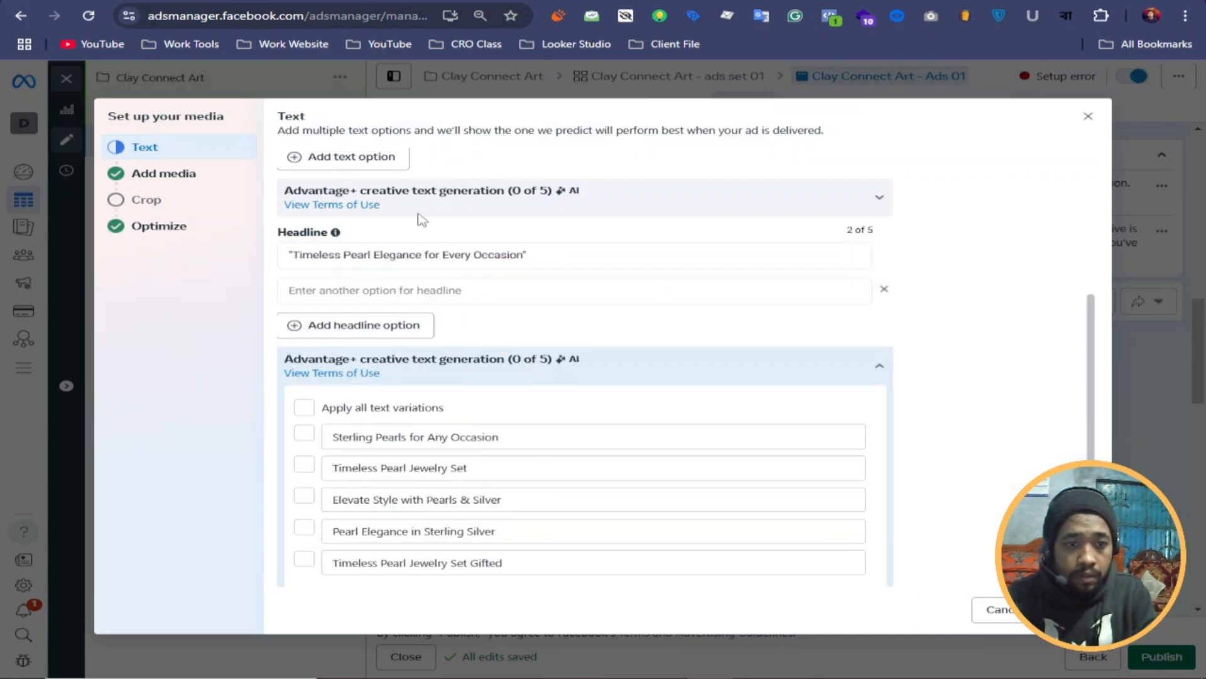
# Step: Switch to the Google Docs document and copy the Ad Copy 2 headline "Perfect Gift for Every Occasion"
pyautogui.hotkey('ctrl', 'Tab')
pyautogui.scroll(-10, 440, 344)
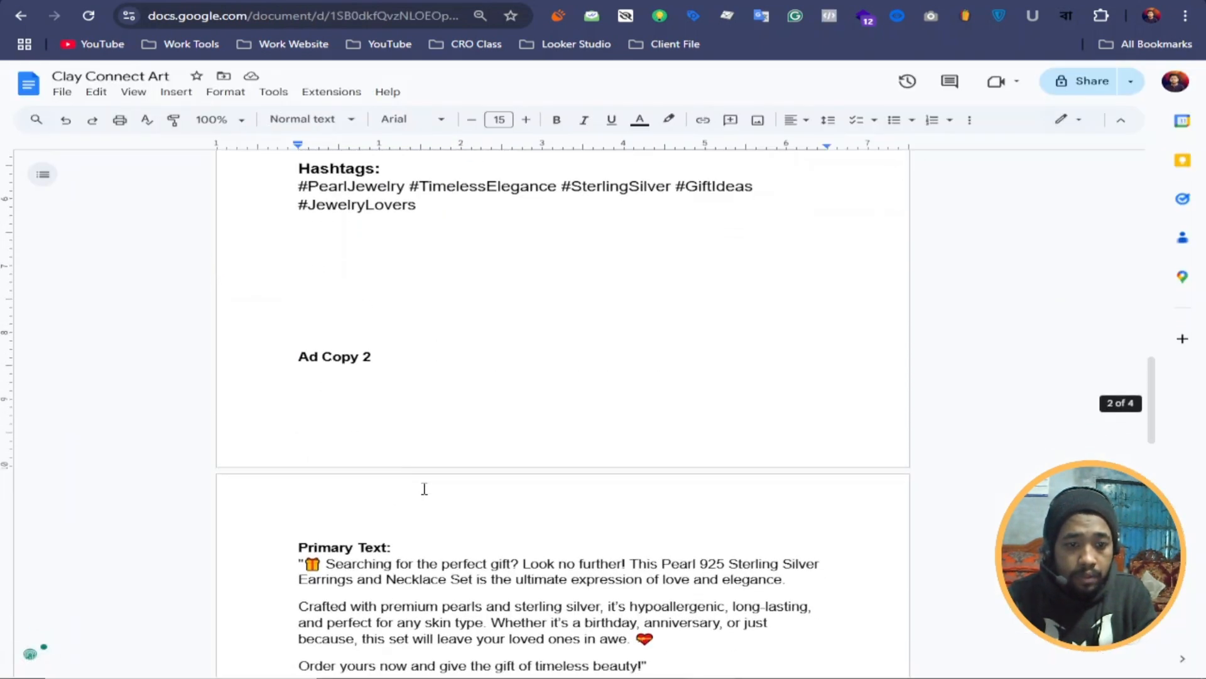
pyautogui.moveTo(515, 333); pyautogui.dragTo(295, 333)
pyautogui.rightClick(318, 333)
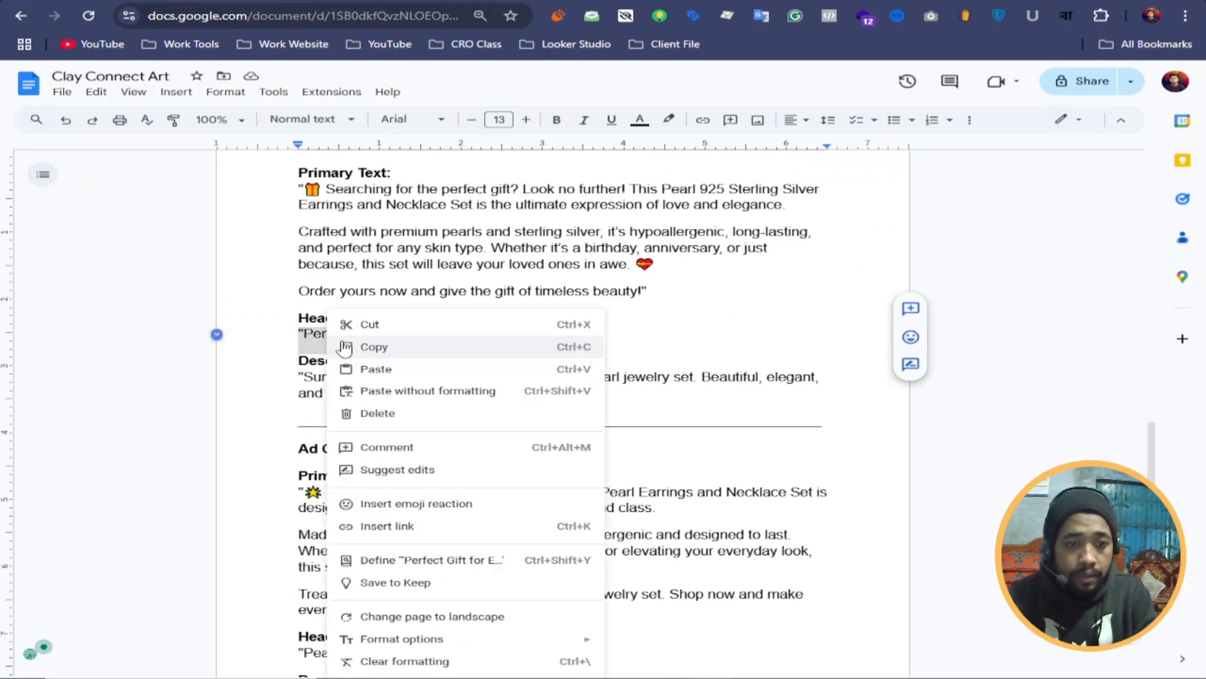
pyautogui.click(336, 346)
# Step: Go back to Ads Manager and paste "Perfect Gift for Every Occasion" as the second headline option
pyautogui.scroll(2, 371, 344)
pyautogui.scroll(3, 370, 344)
pyautogui.hotkey('ctrl', 'Tab')
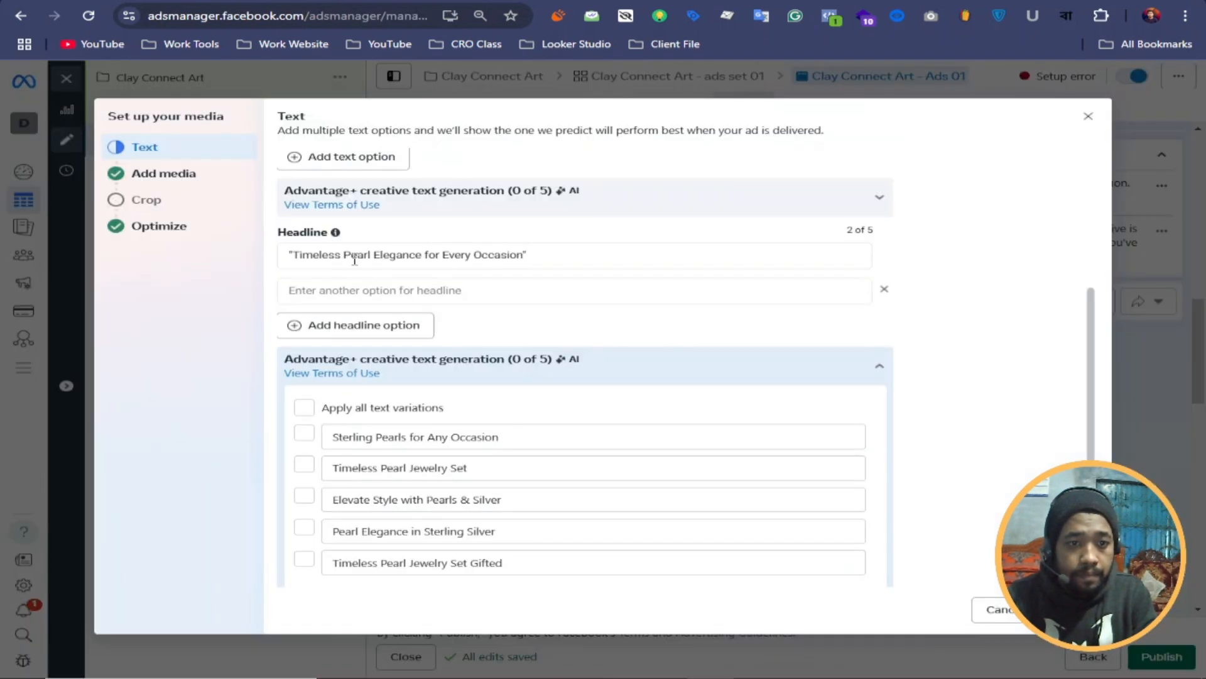
pyautogui.rightClick(335, 290)
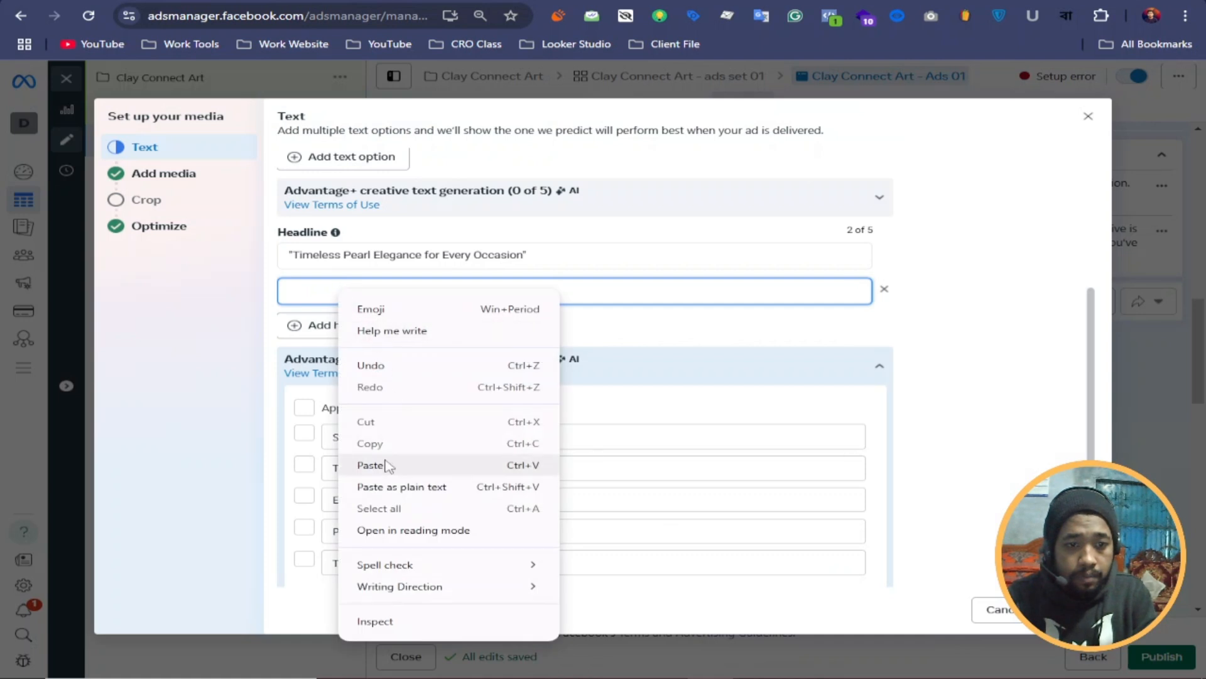
pyautogui.click(386, 463)
pyautogui.click(939, 364)
# Step: Place the cursor in the empty description, switch to Google Docs and copy the Ad Copy 1 description beginning "Made with 925 sterling silver"
pyautogui.scroll(-3, 938, 361)
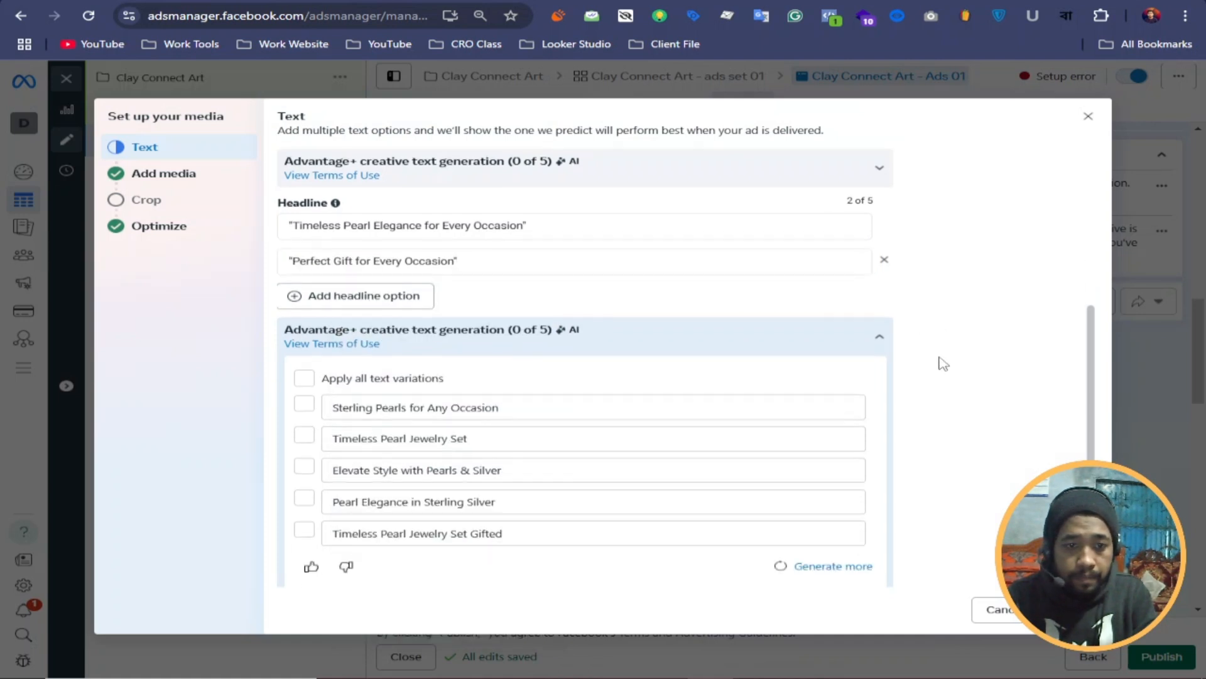
pyautogui.click(322, 472)
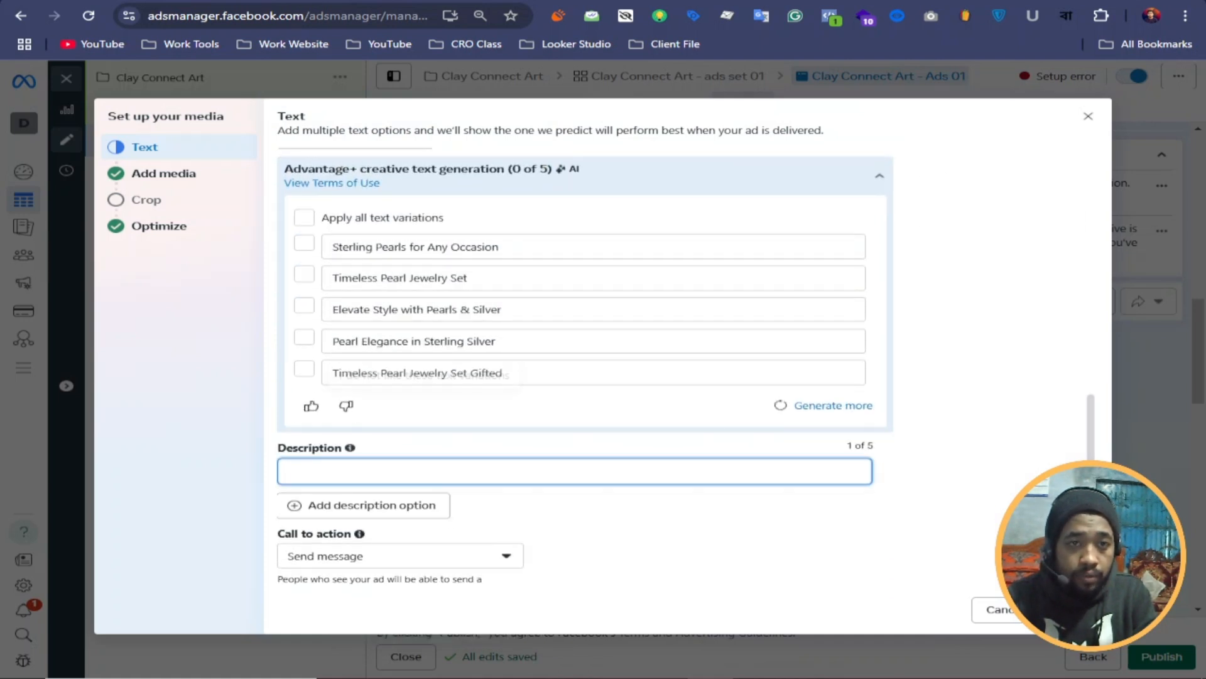
pyautogui.hotkey('ctrl', 'Tab')
pyautogui.scroll(-5, 401, 365)
pyautogui.scroll(9, 396, 364)
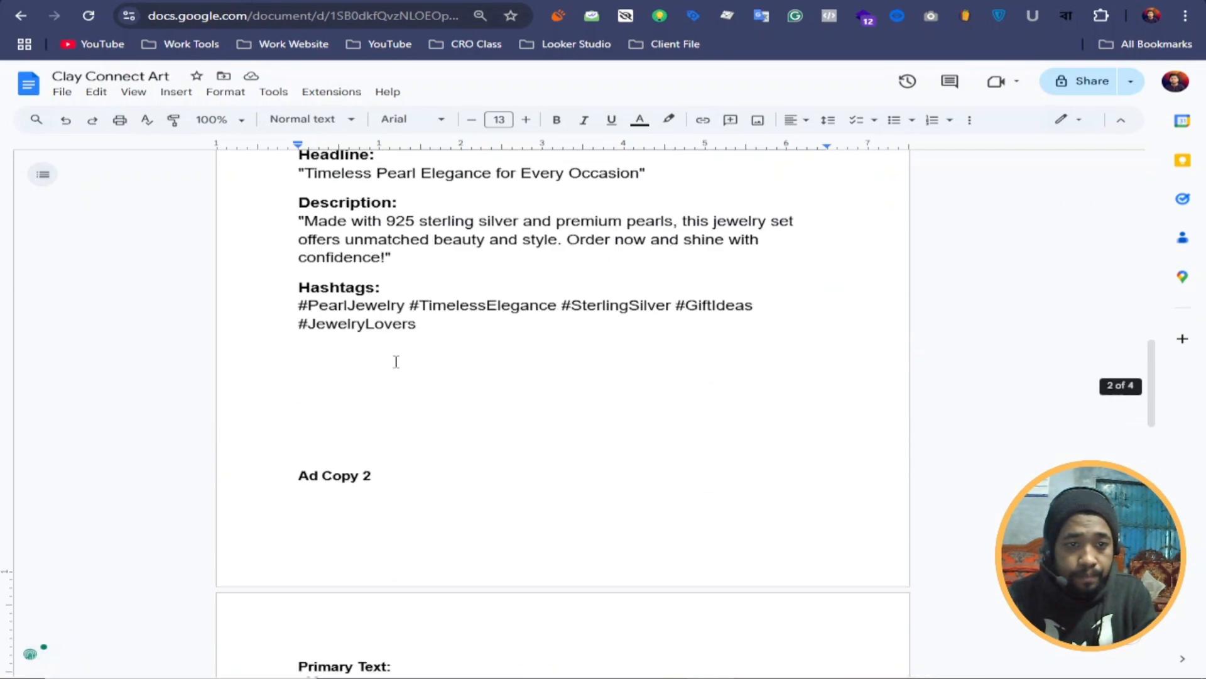
pyautogui.moveTo(396, 307); pyautogui.dragTo(295, 271)
pyautogui.rightClick(336, 269)
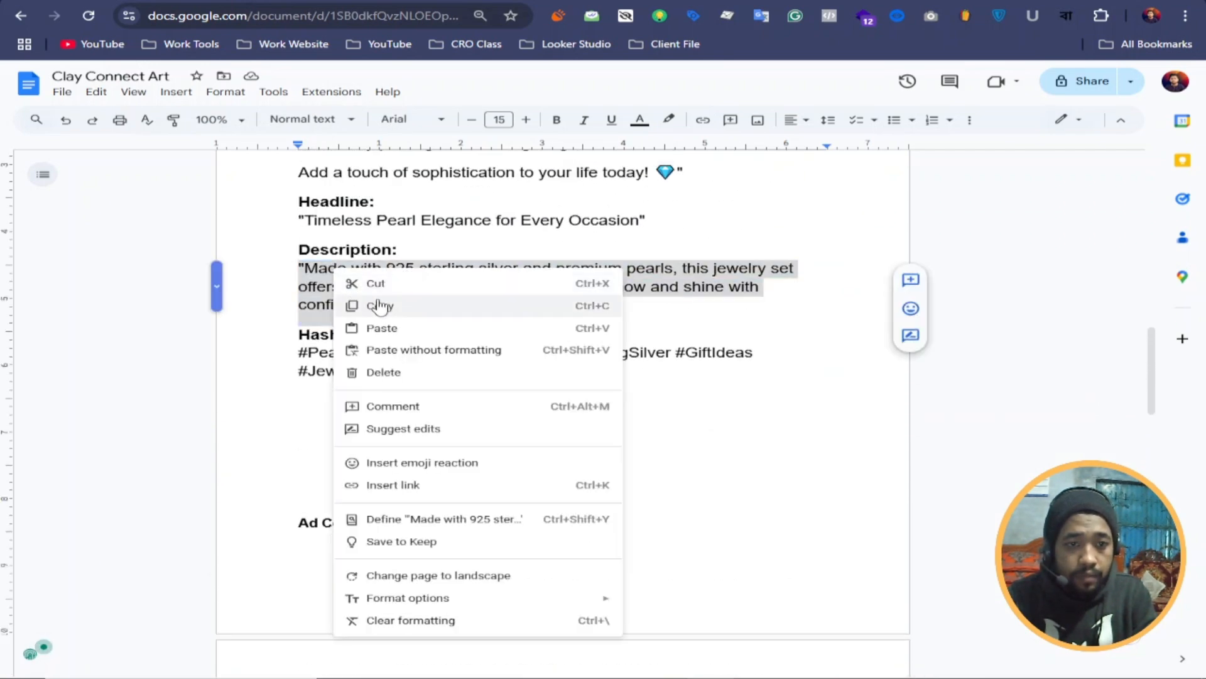
pyautogui.click(379, 231)
# Step: In Ads Manager, paste the copied Ad Copy 1 description as the creative's description and add a second description option
pyautogui.hotkey('ctrl', 'Tab')
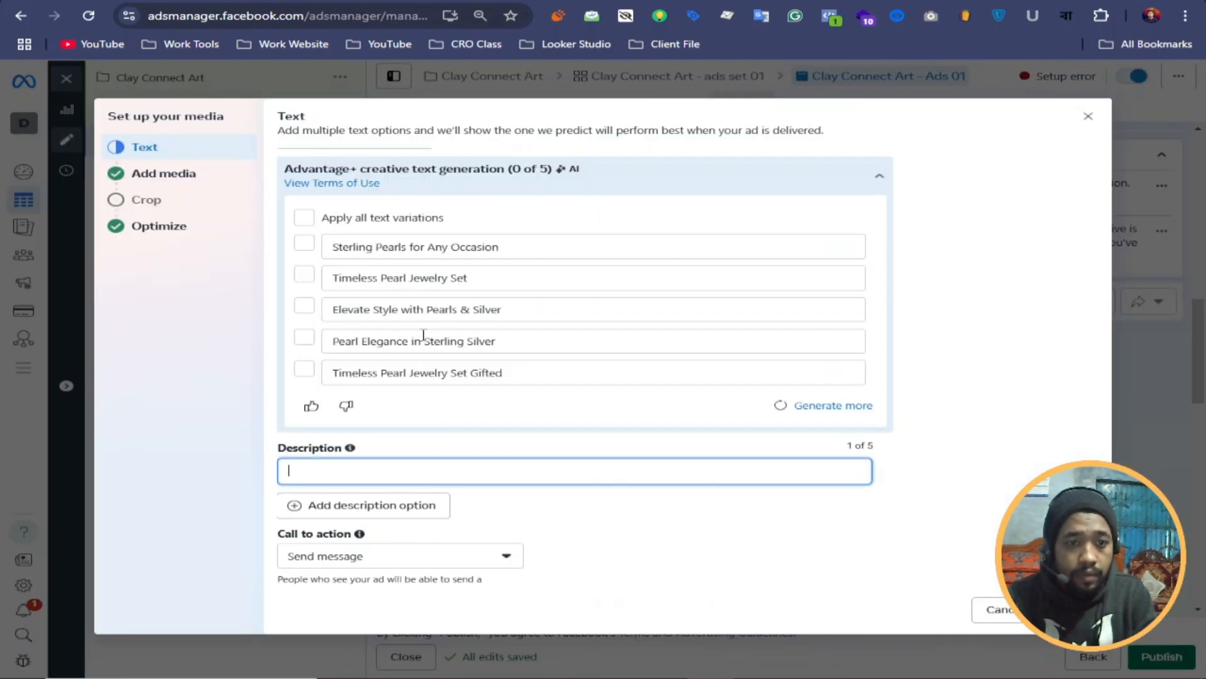
pyautogui.rightClick(302, 467)
pyautogui.click(343, 297)
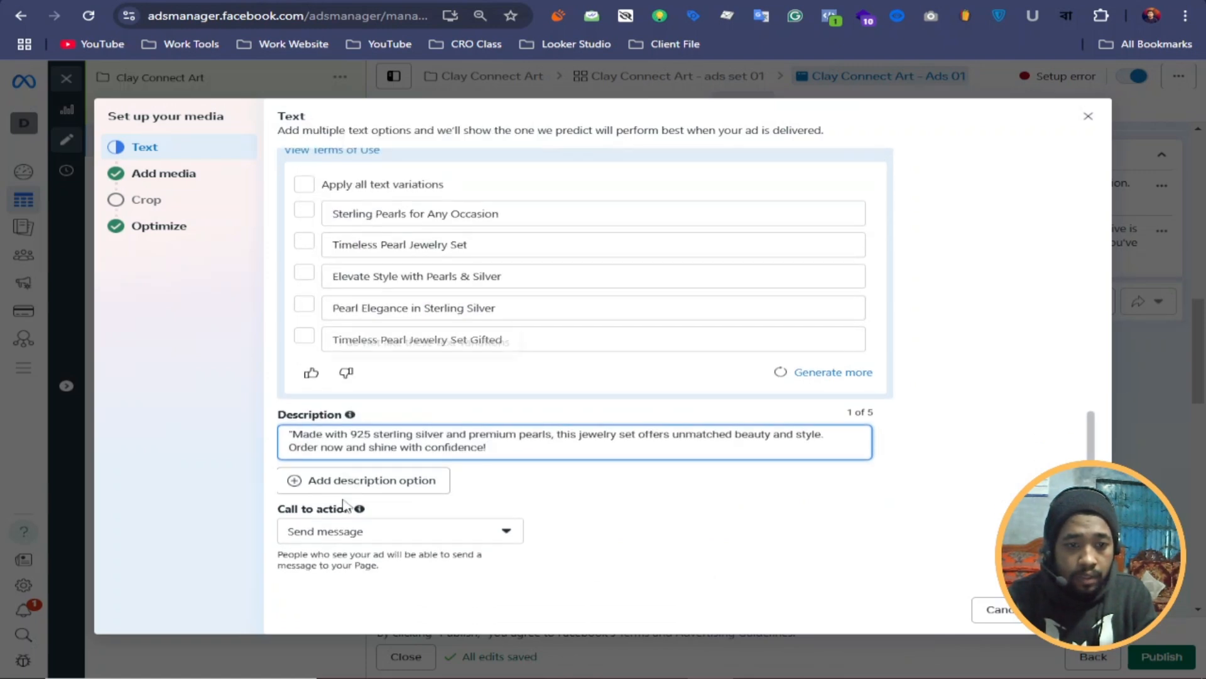
pyautogui.click(349, 481)
pyautogui.click(331, 478)
# Step: Switch to Google Docs and copy the Ad Copy 2 description beginning "Surprise your loved ones with this stunning pearl jewelry set"
pyautogui.click(402, 2)
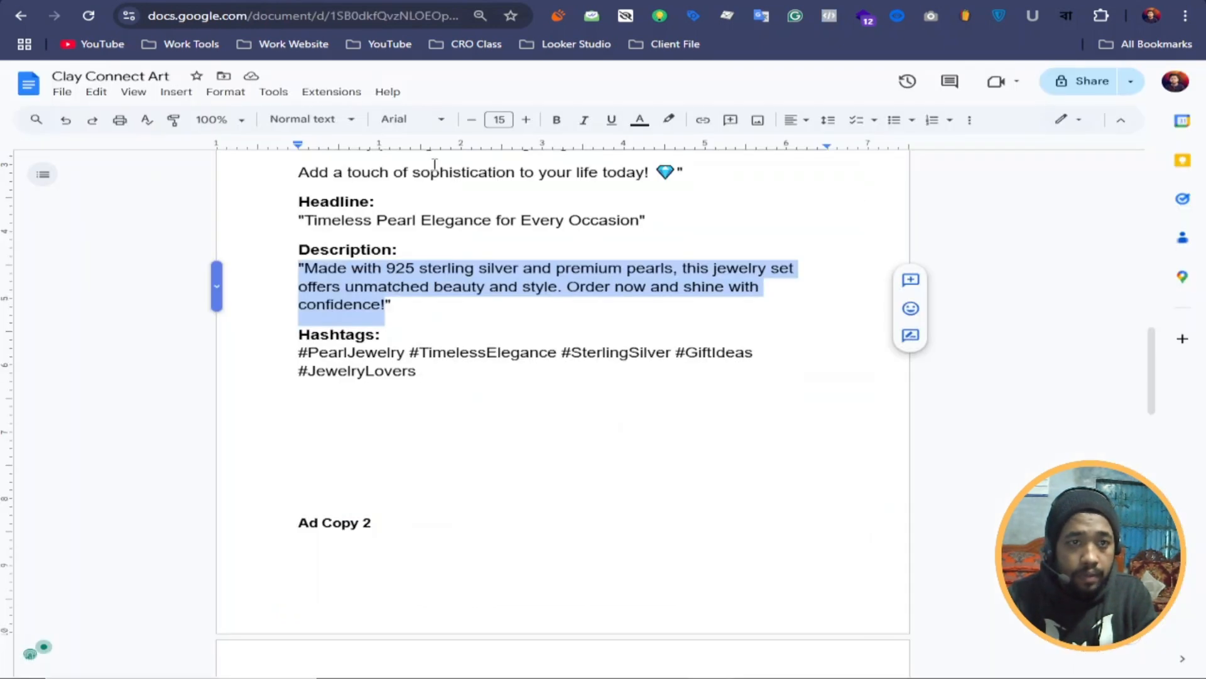
pyautogui.scroll(-6, 434, 428)
pyautogui.tripleClick(319, 532)
pyautogui.rightClick(319, 532)
pyautogui.click(363, 200)
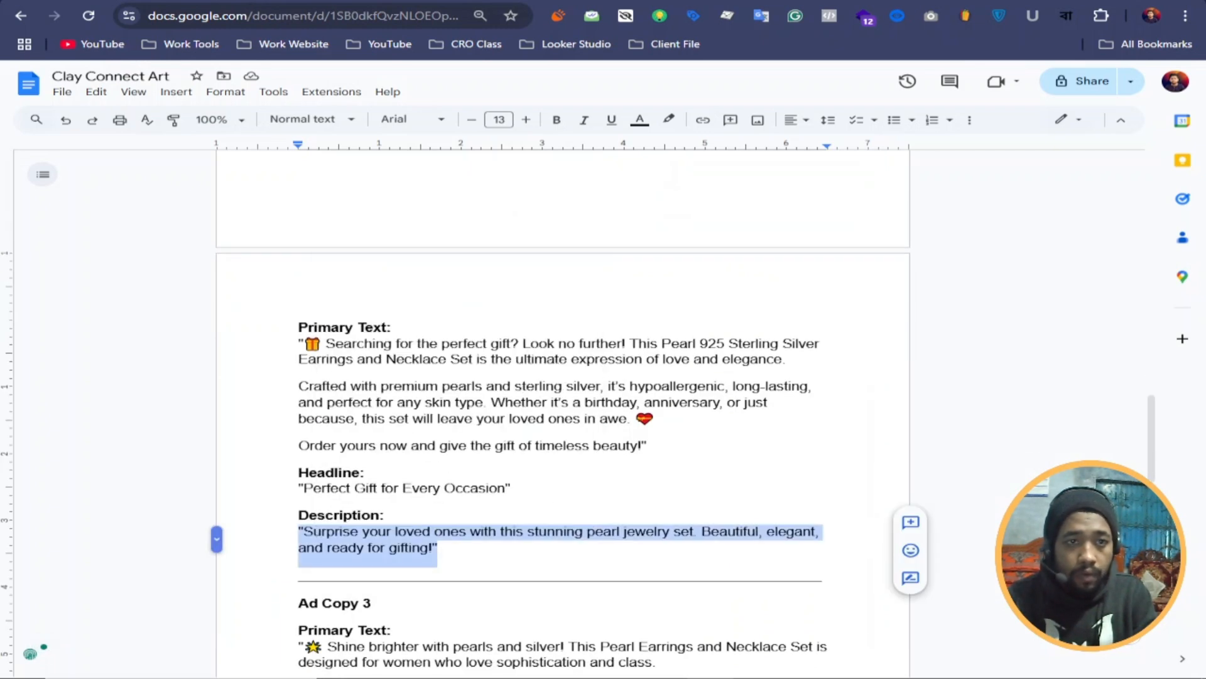
# Step: Switch to Ads Manager and paste the copied Ad Copy 2 description into the second description option
pyautogui.click(540, 1)
pyautogui.rightClick(317, 477)
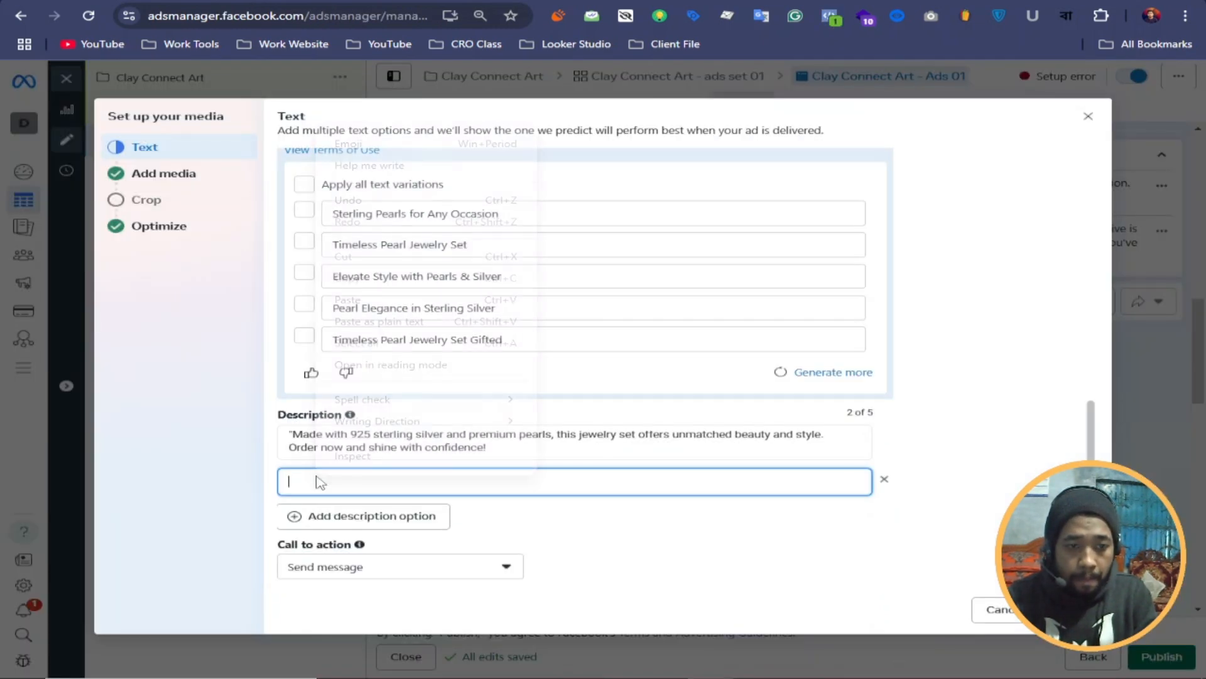
pyautogui.click(353, 300)
# Step: Review the ad texts, keep Send message as the call to action, and accept the selected image and placement crops to reach the Optimize stage
pyautogui.scroll(6, 964, 444)
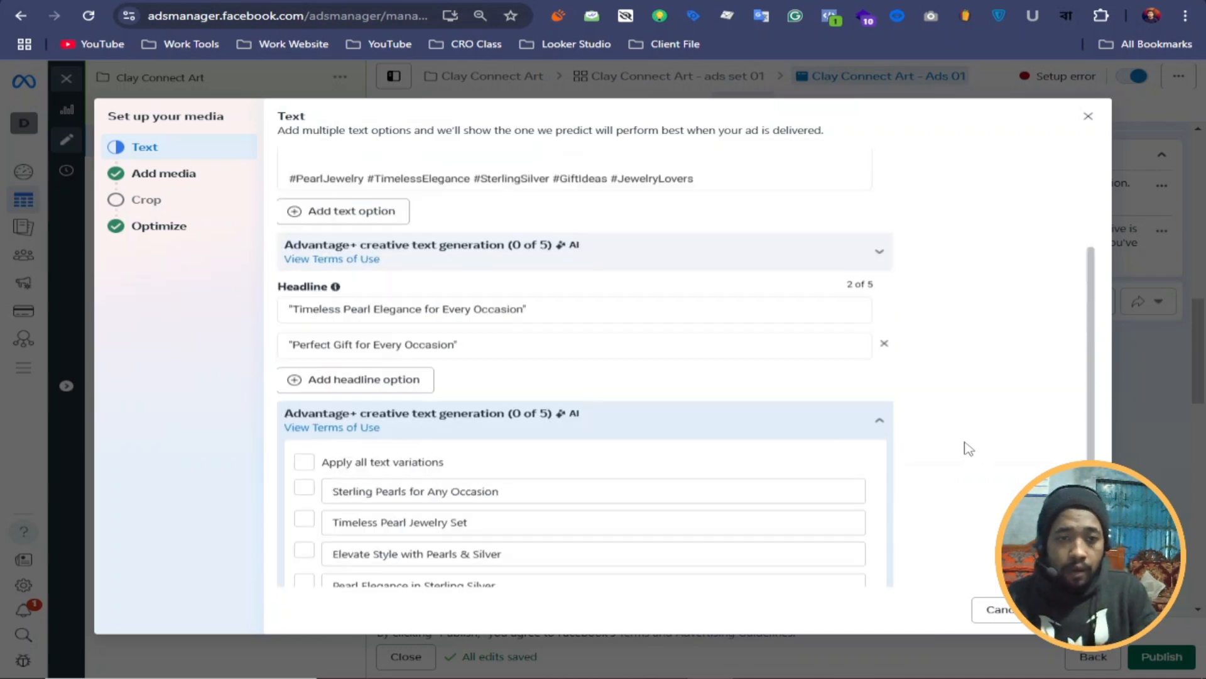
pyautogui.scroll(1, 573, 452)
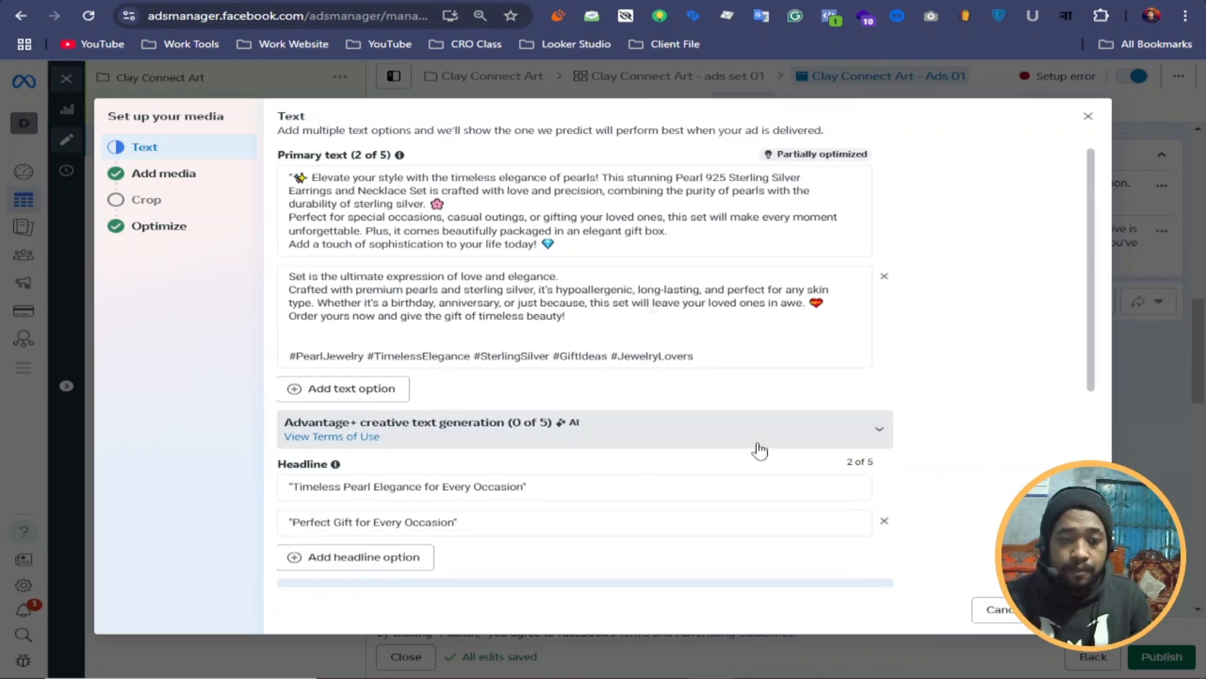
pyautogui.scroll(-8, 760, 450)
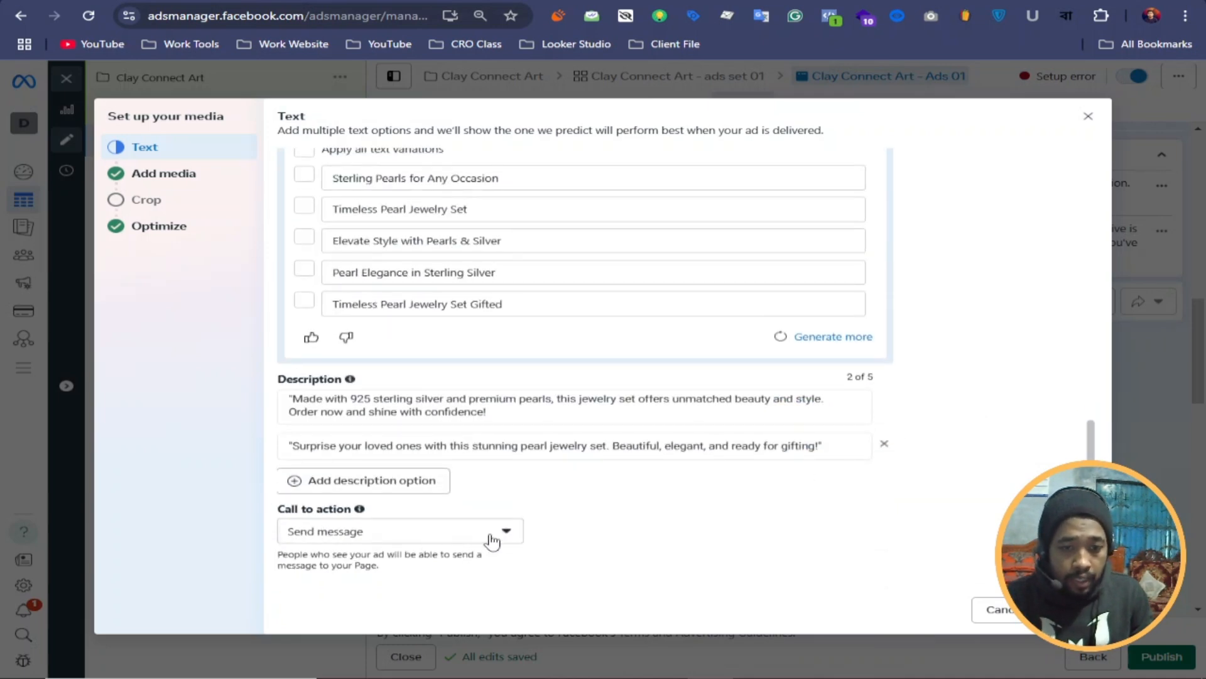
pyautogui.click(492, 540)
pyautogui.click(703, 553)
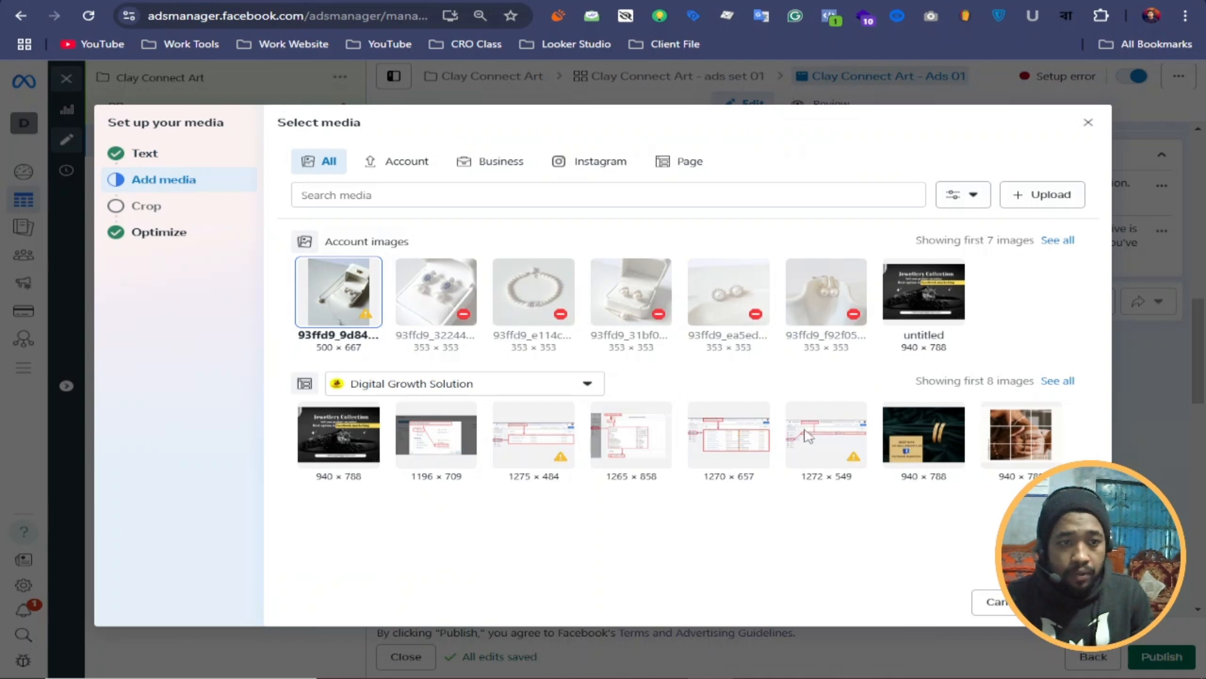
pyautogui.click(1062, 603)
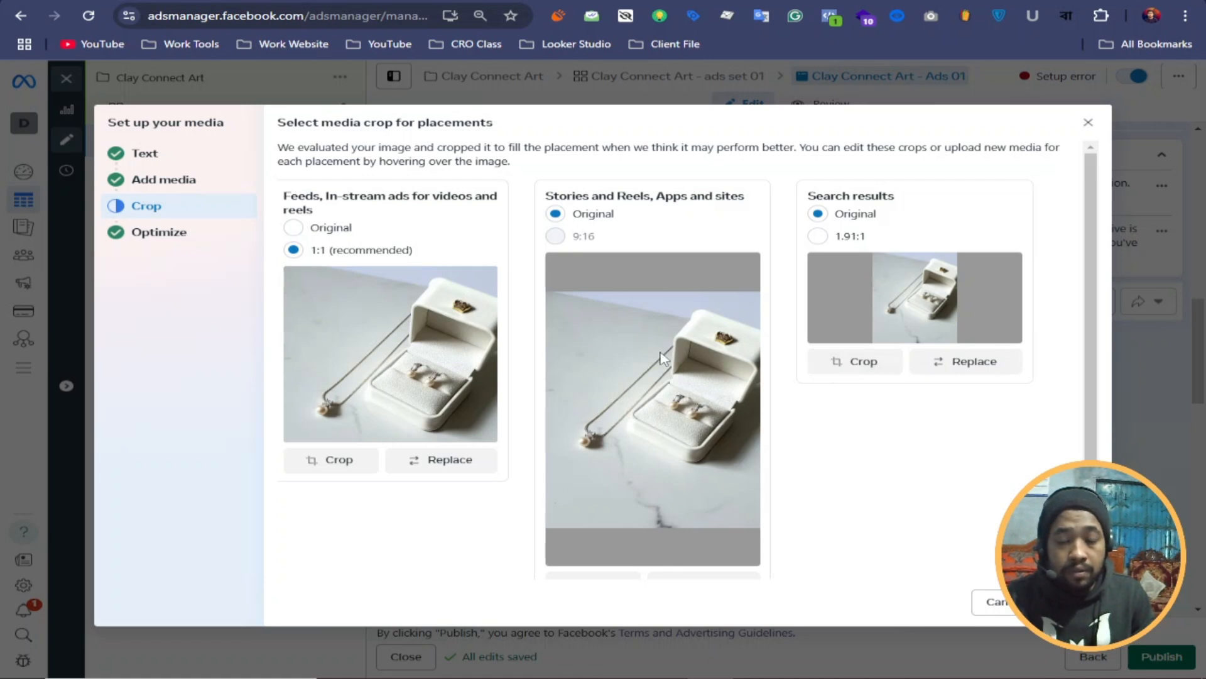
pyautogui.click(1062, 602)
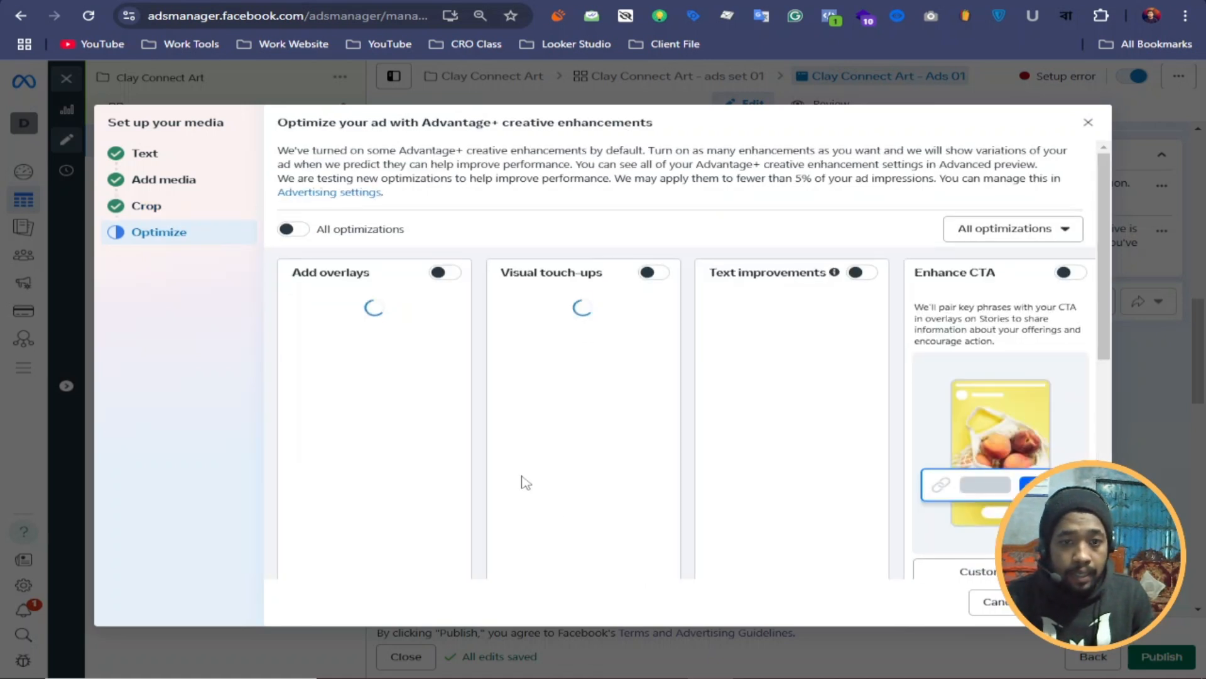
# Step: Review the Advantage+ creative enhancements, keep their default settings, and finish the media setup
pyautogui.scroll(-1, 523, 482)
pyautogui.scroll(1, 512, 456)
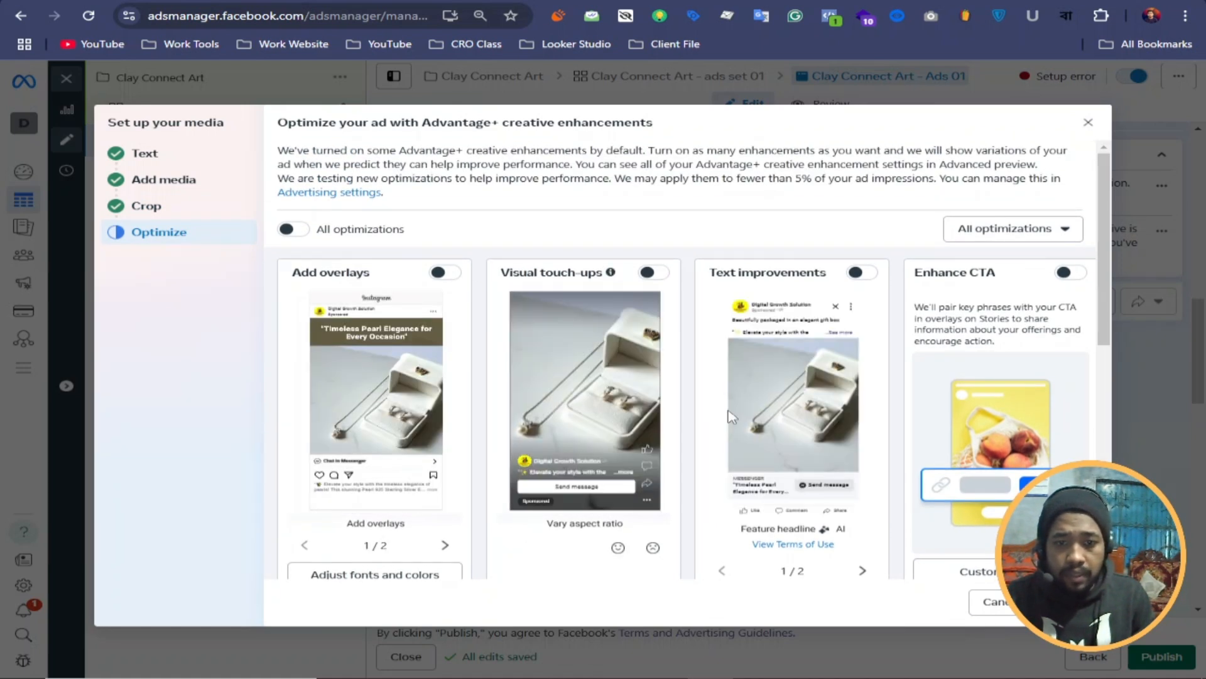
pyautogui.scroll(-5, 618, 409)
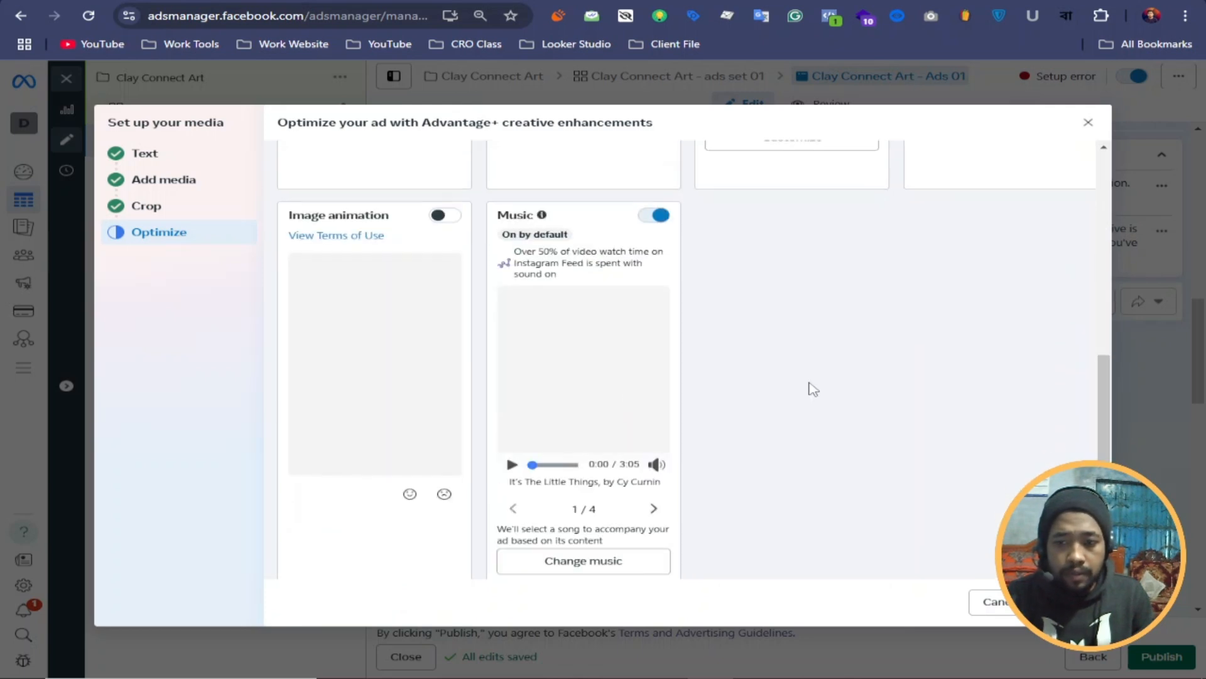
pyautogui.click(1070, 602)
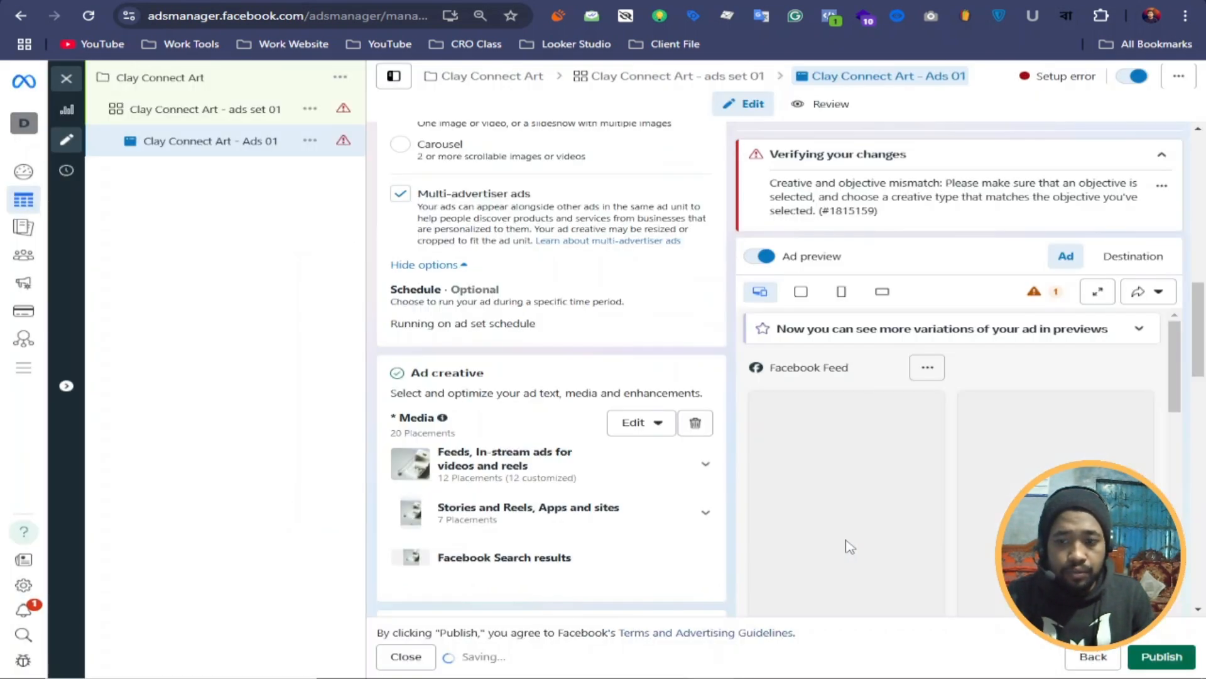
# Step: Open the ad's message template for editing and set the greeting format to Text & image
pyautogui.scroll(-10, 629, 364)
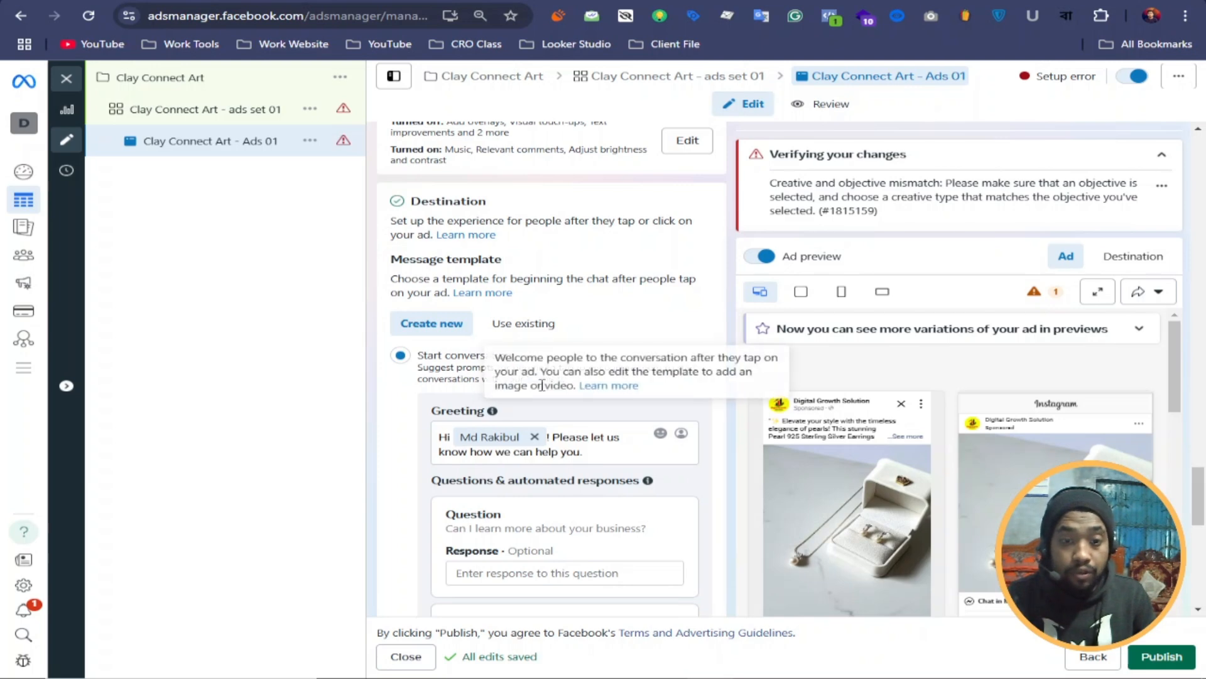
pyautogui.scroll(-6, 630, 483)
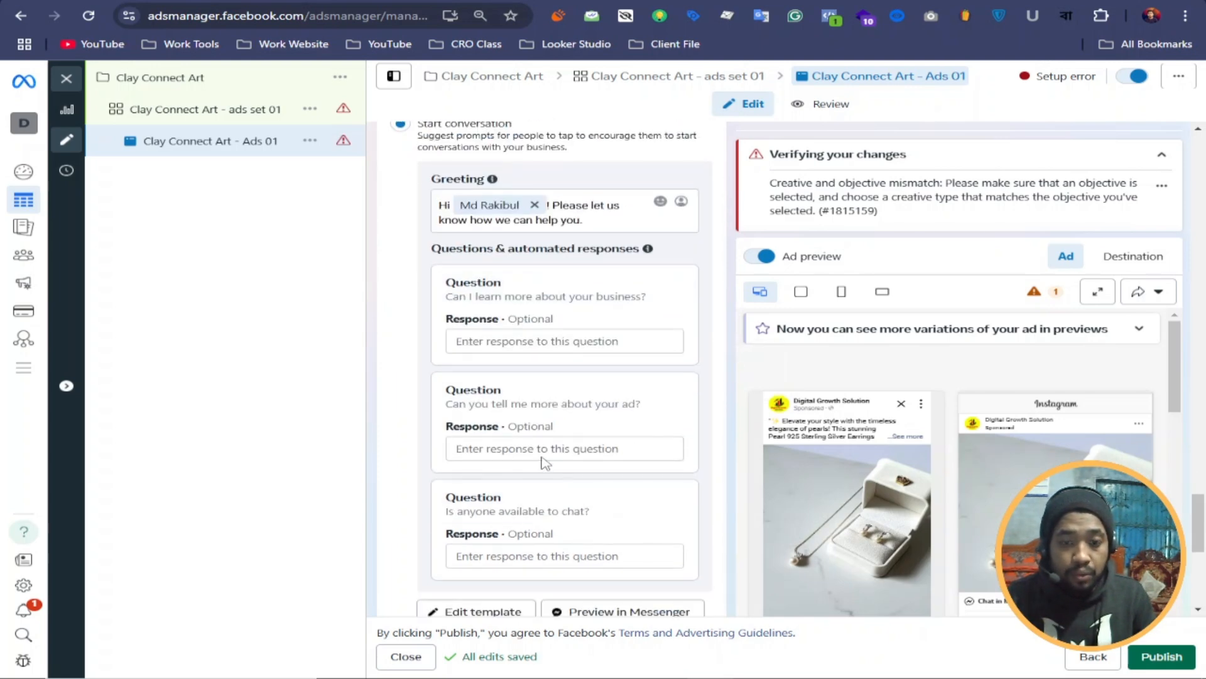
pyautogui.click(484, 458)
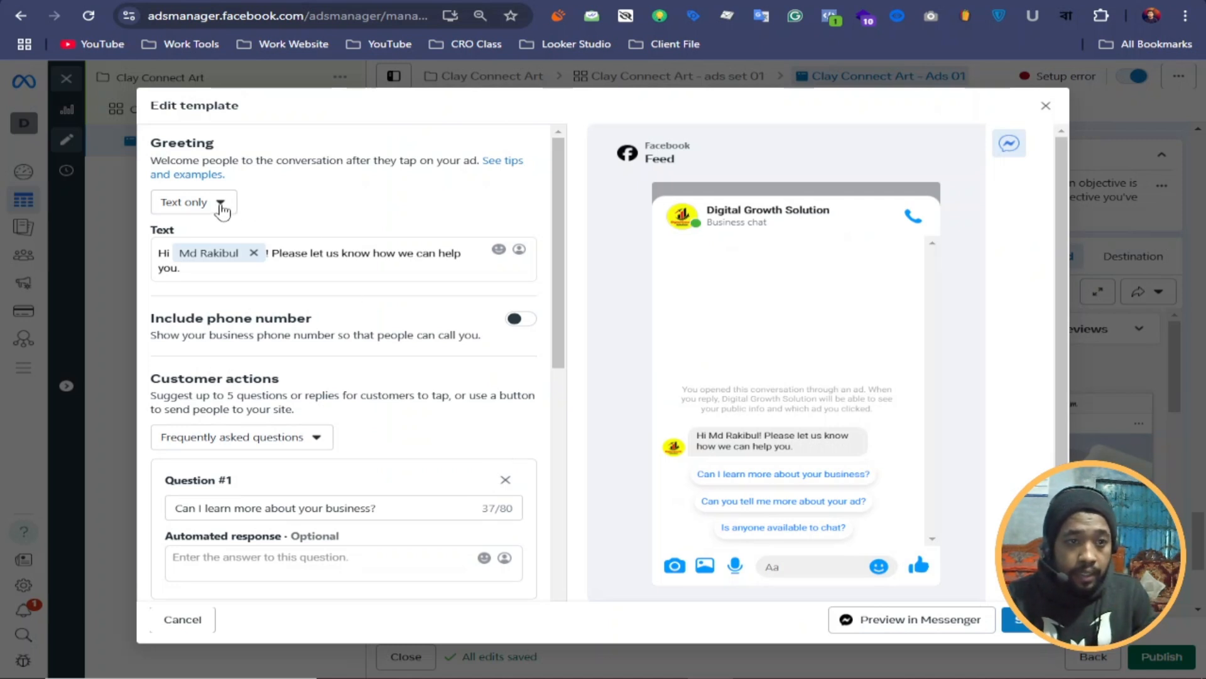
pyautogui.click(221, 203)
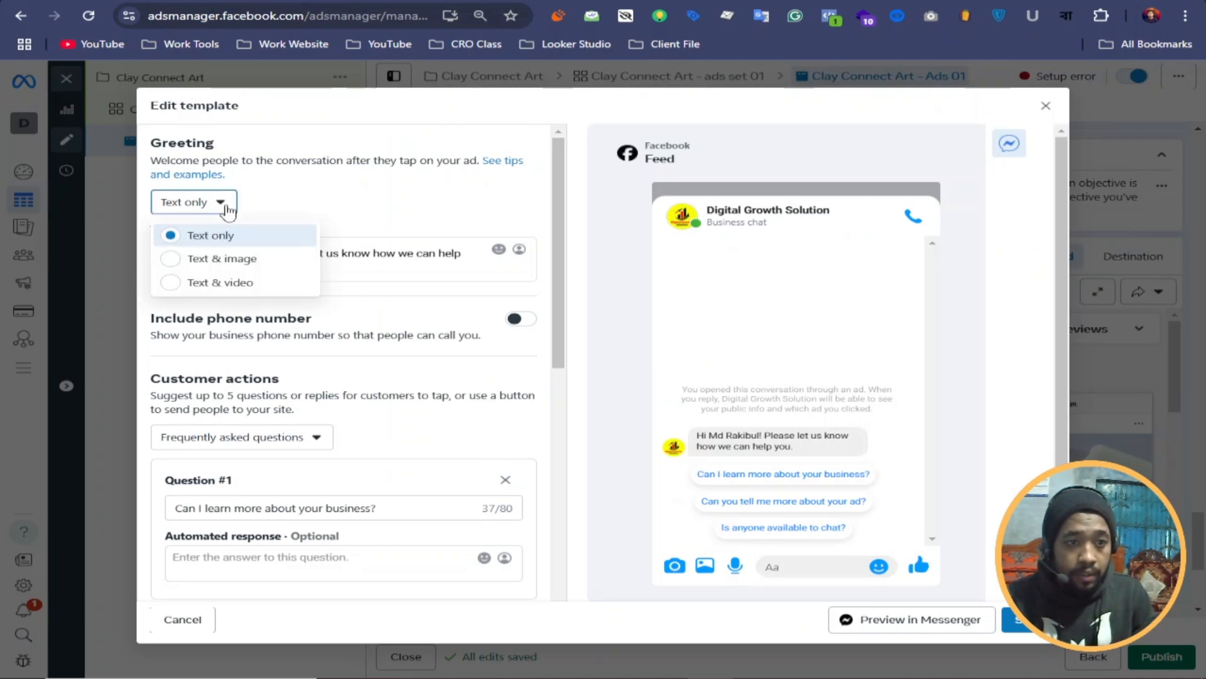
pyautogui.click(221, 259)
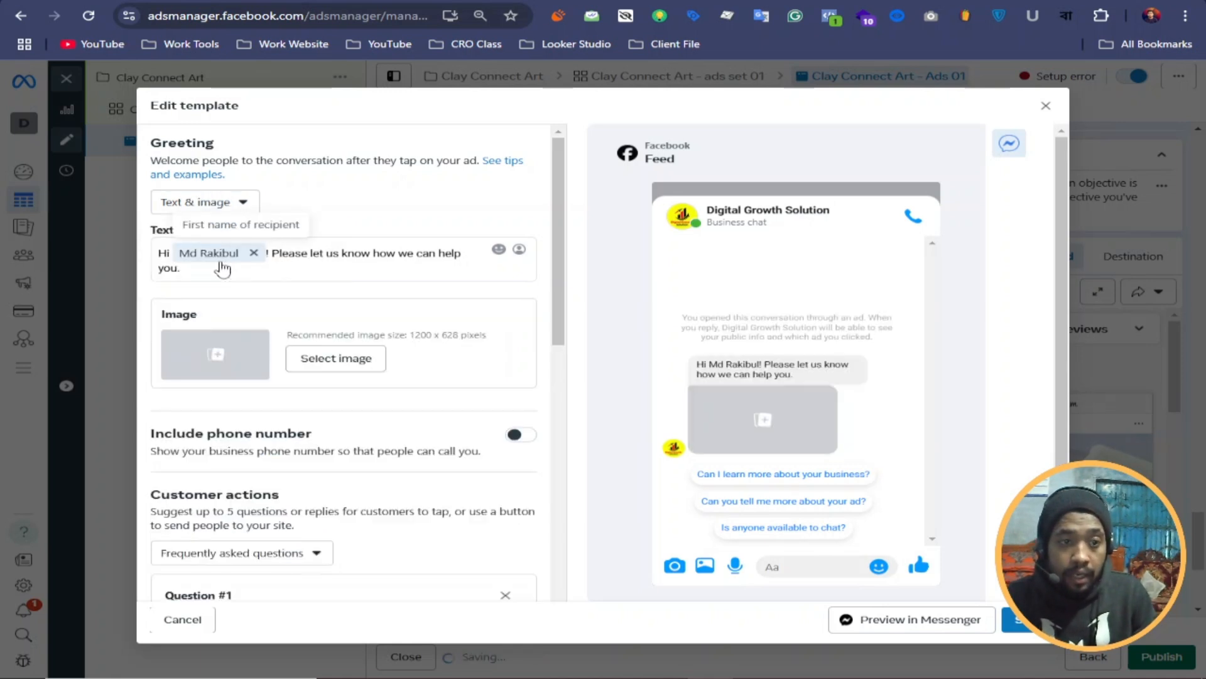
# Step: Add the account image 93ffd9_31bf0..., showing pearl earrings in an open box, to the greeting
pyautogui.click(305, 368)
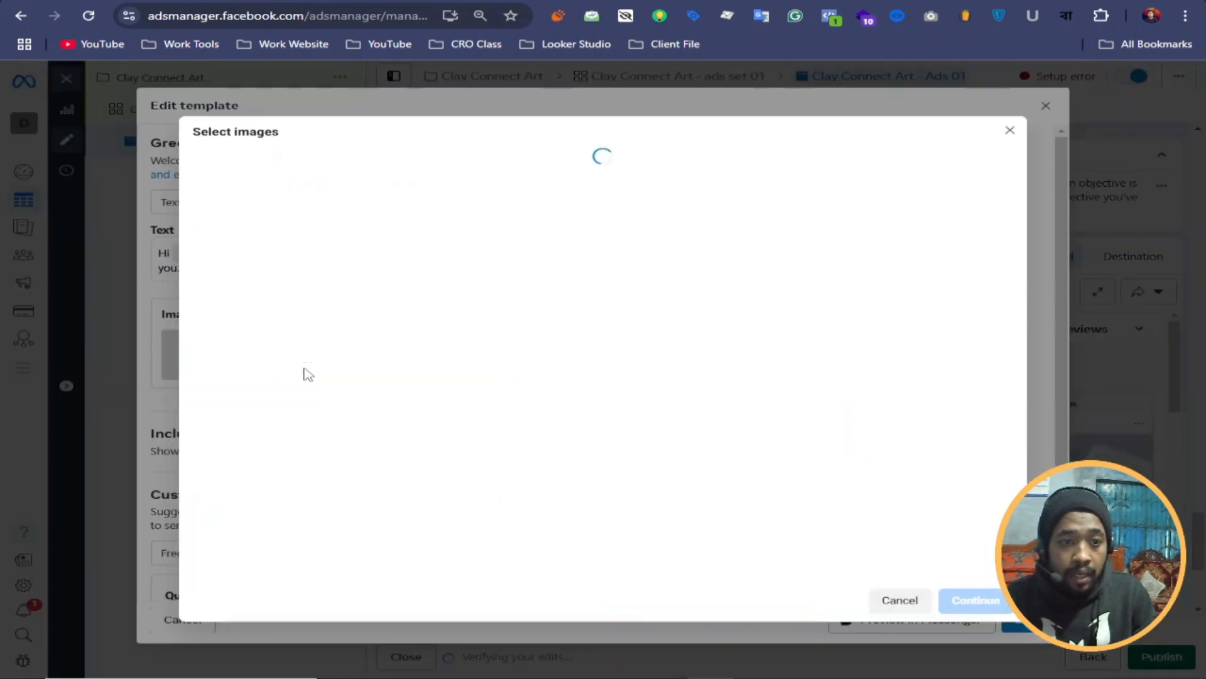
pyautogui.click(271, 253)
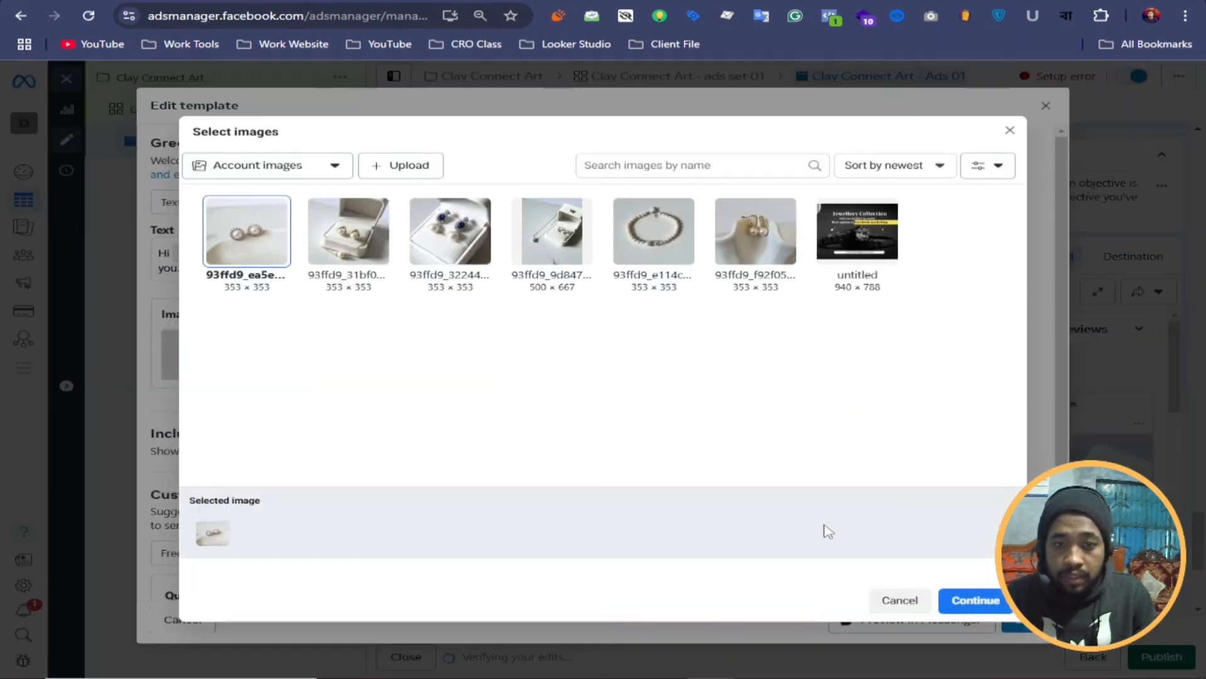
pyautogui.click(355, 246)
pyautogui.click(958, 600)
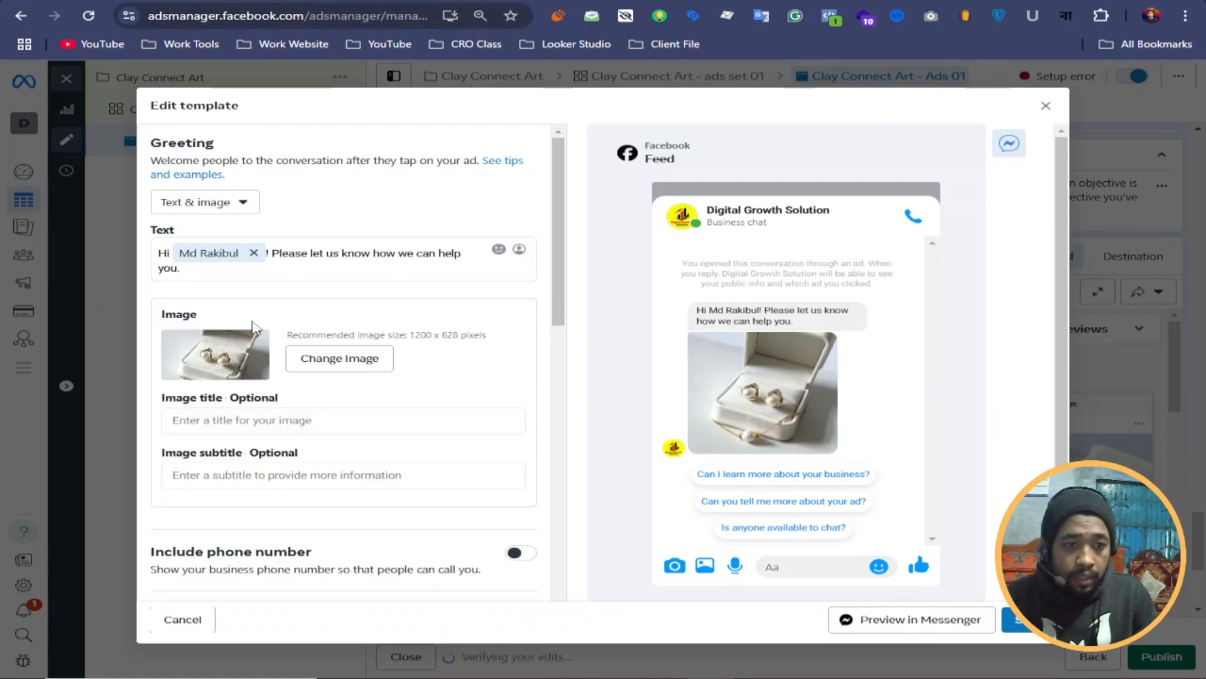
# Step: Switch to the Clay Connect Art website, open the first Pearl 925 Sterling Silver Earrings and Necklace Set product, and copy its name
pyautogui.click(238, 421)
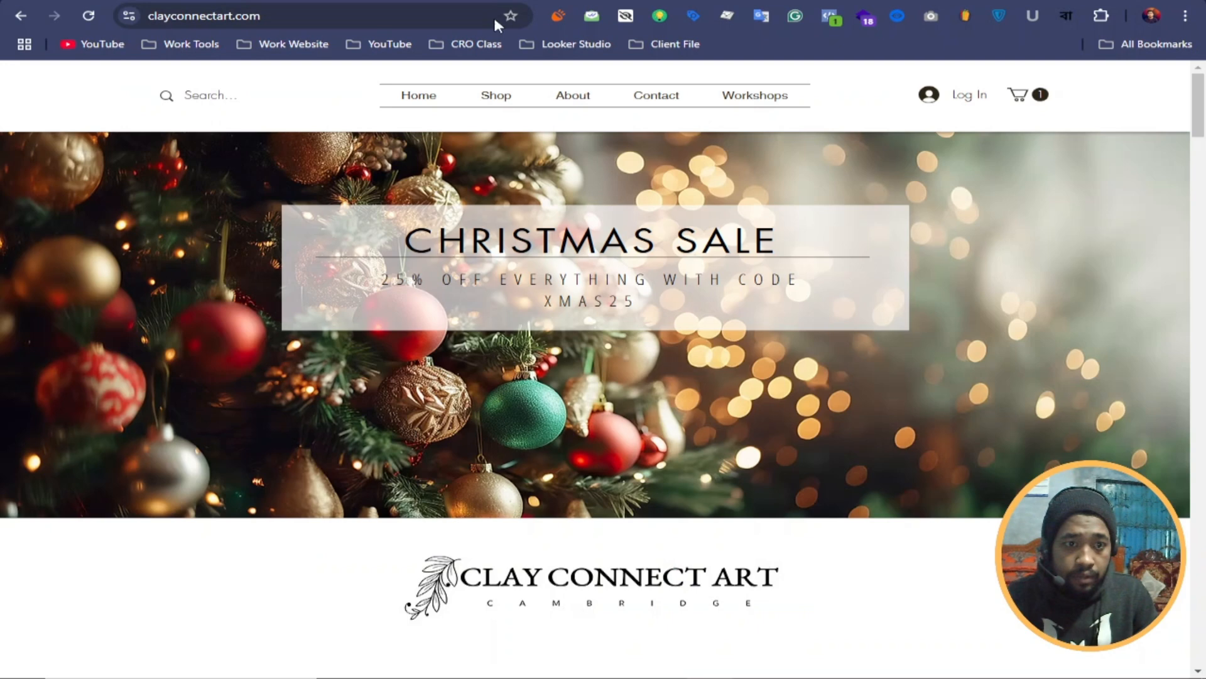
pyautogui.scroll(-10, 282, 426)
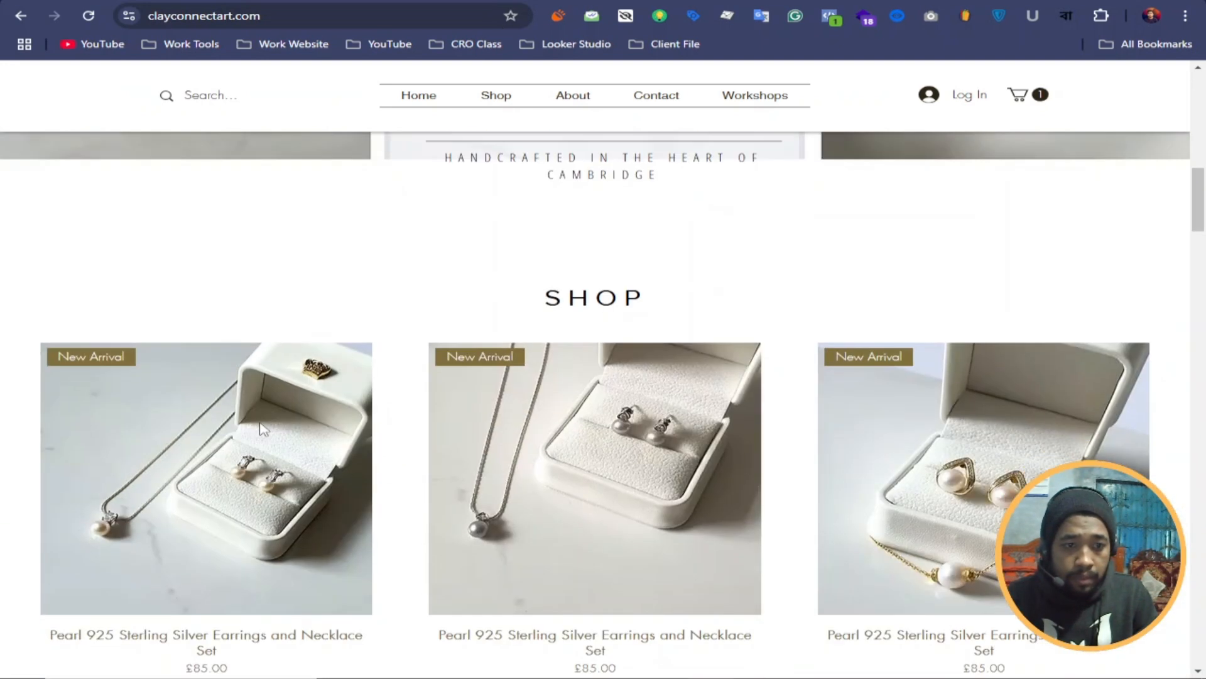
pyautogui.rightClick(251, 418)
pyautogui.click(324, 89)
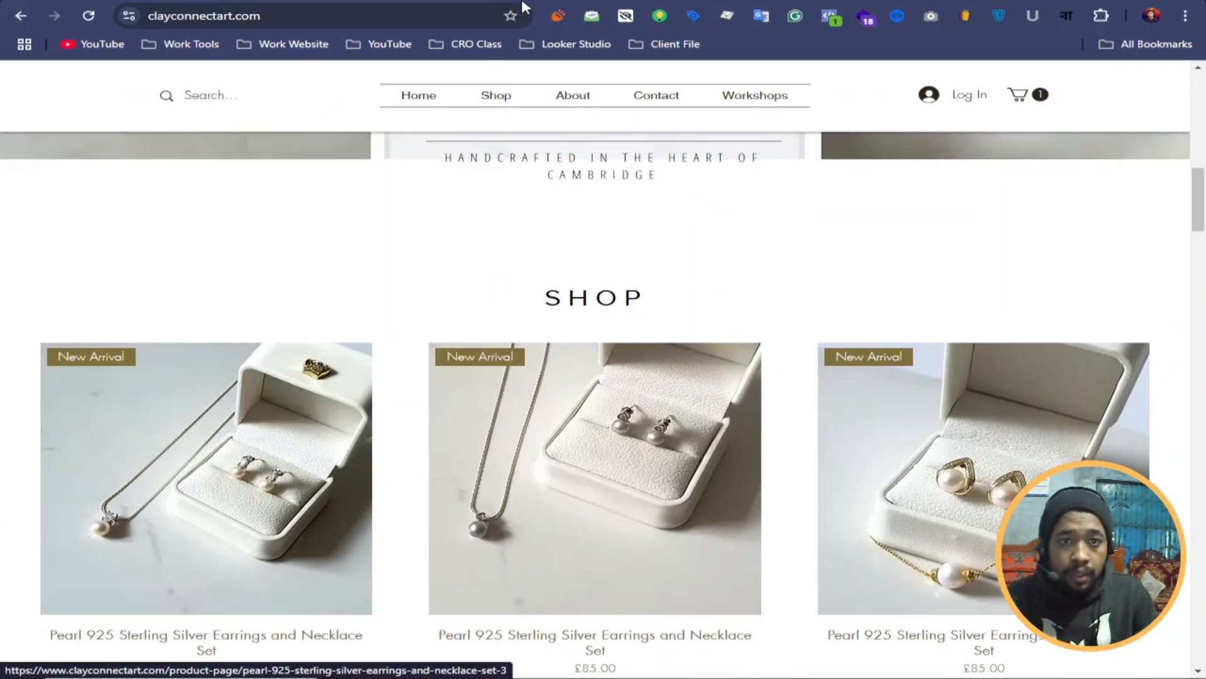
pyautogui.click(526, 0)
pyautogui.moveTo(1017, 293); pyautogui.dragTo(681, 255)
pyautogui.rightClick(685, 260)
pyautogui.click(742, 270)
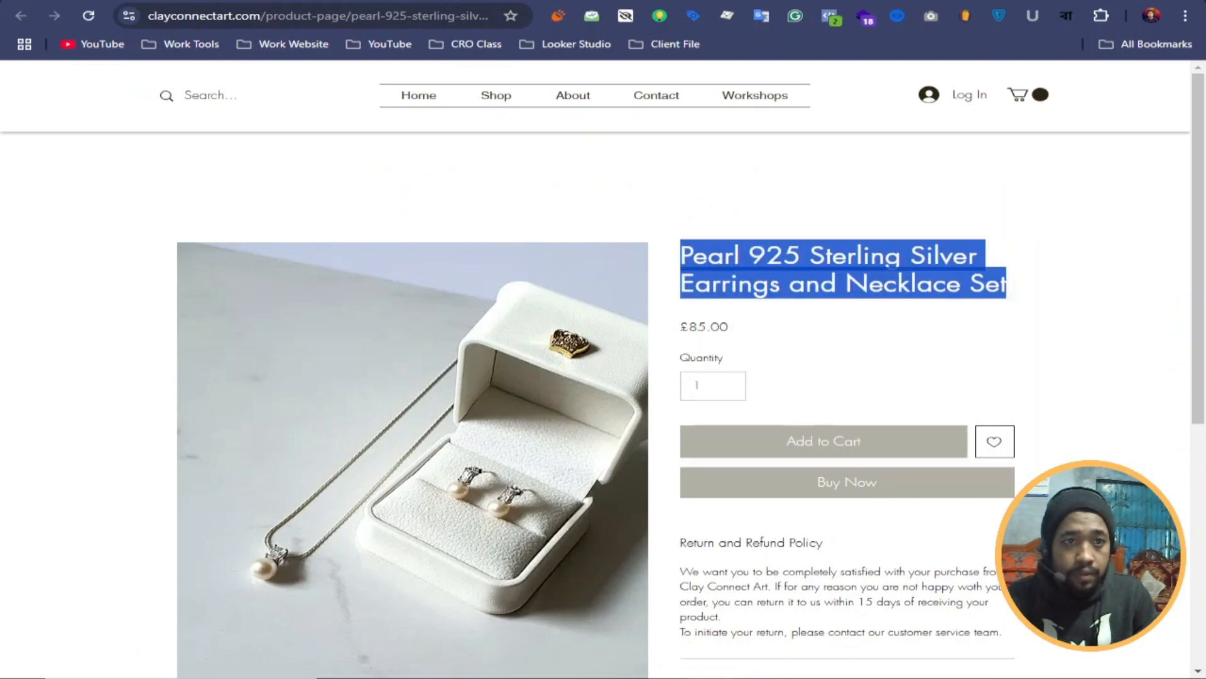
# Step: Switch back to Ads Manager and paste the copied product name as the greeting's image title
pyautogui.click(352, 1)
pyautogui.click(333, 1)
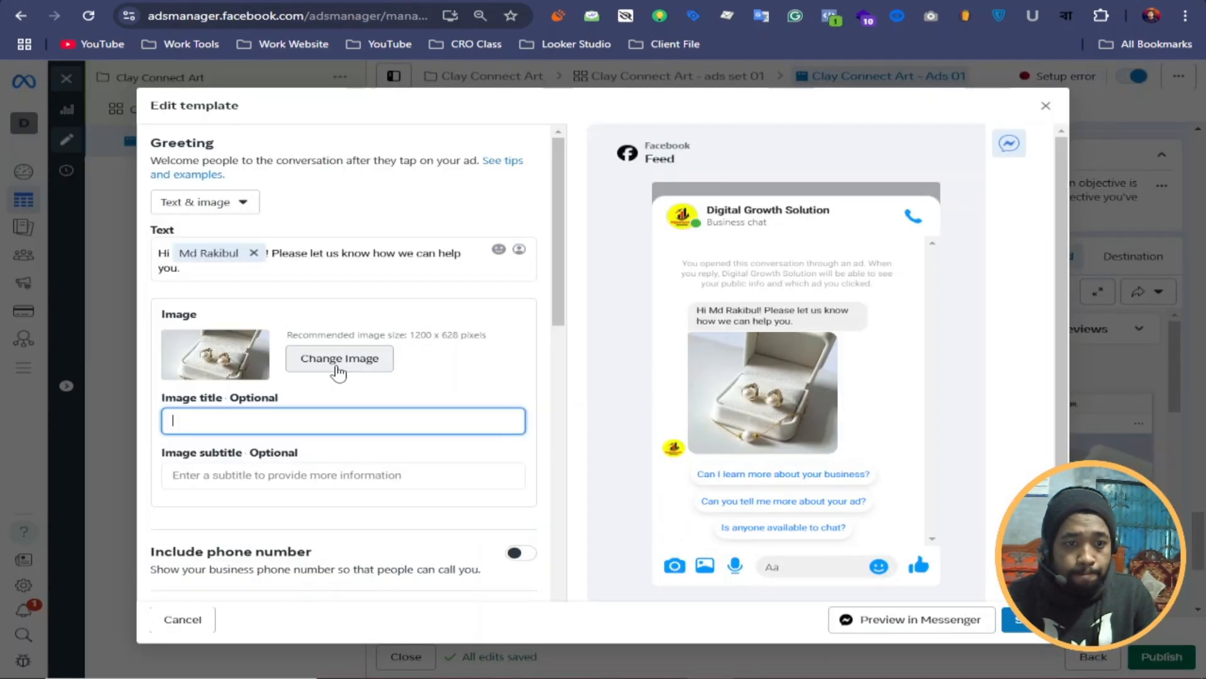
pyautogui.rightClick(210, 415)
pyautogui.click(245, 240)
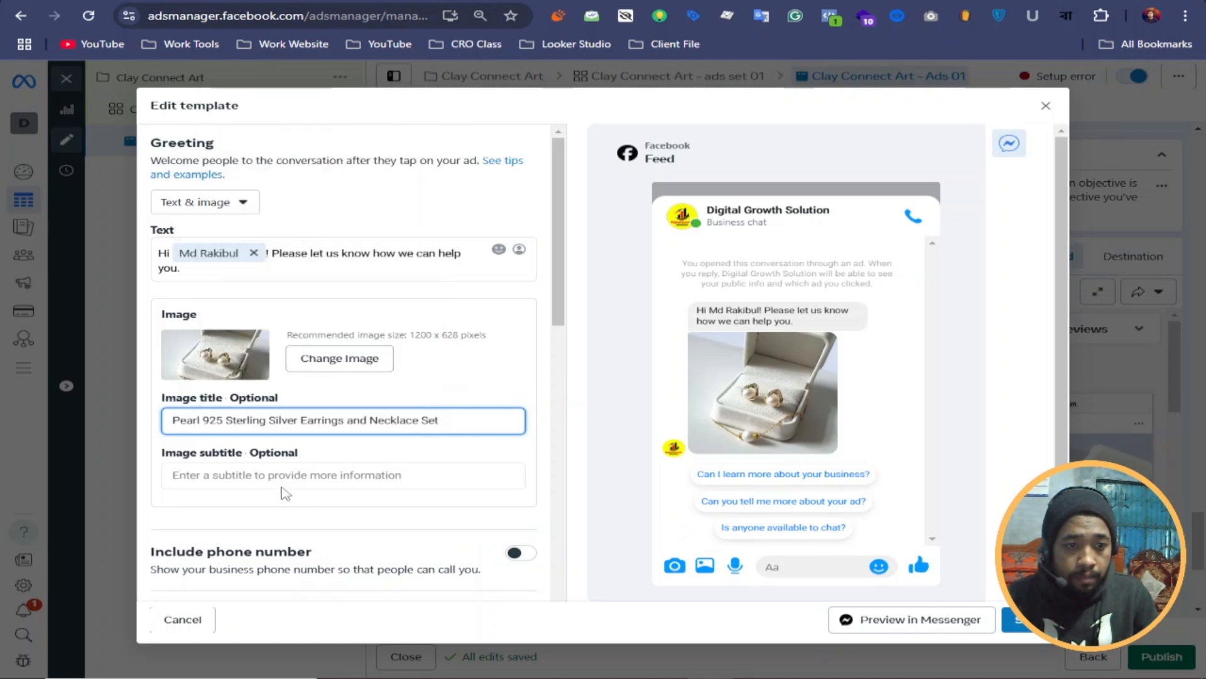
pyautogui.click(305, 481)
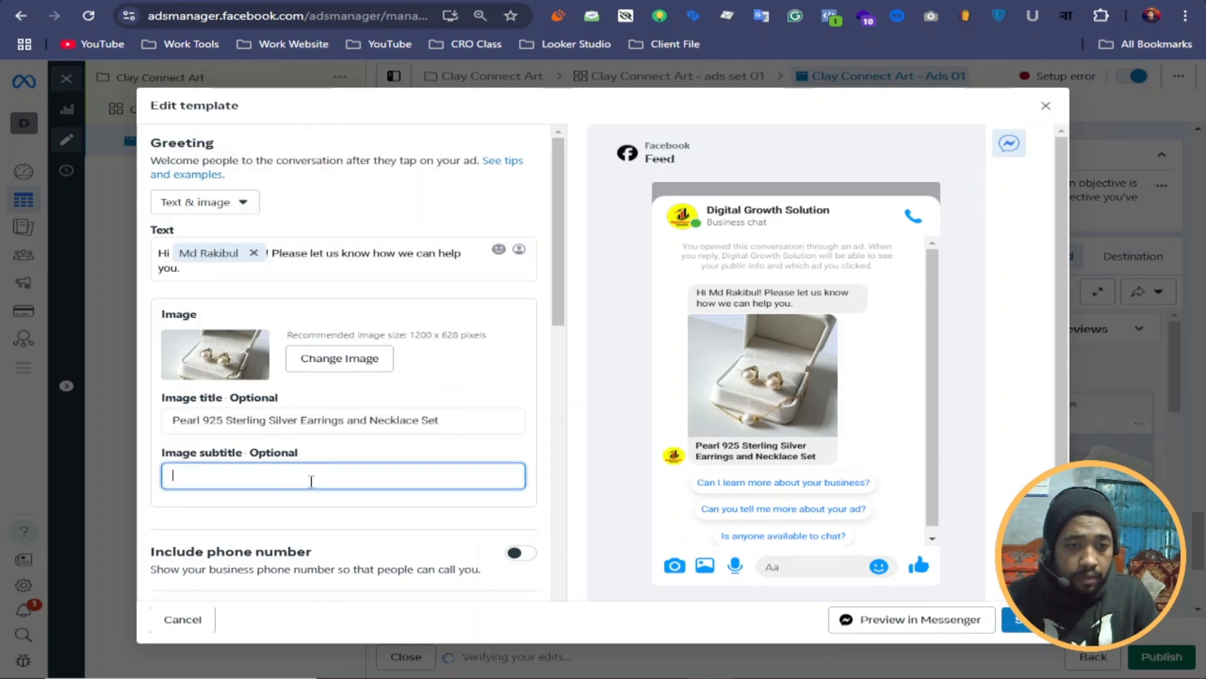
# Step: Switch to Google Docs and insert a page break before the "FAQ for the Messenger Campaign" section
pyautogui.scroll(-5, 413, 470)
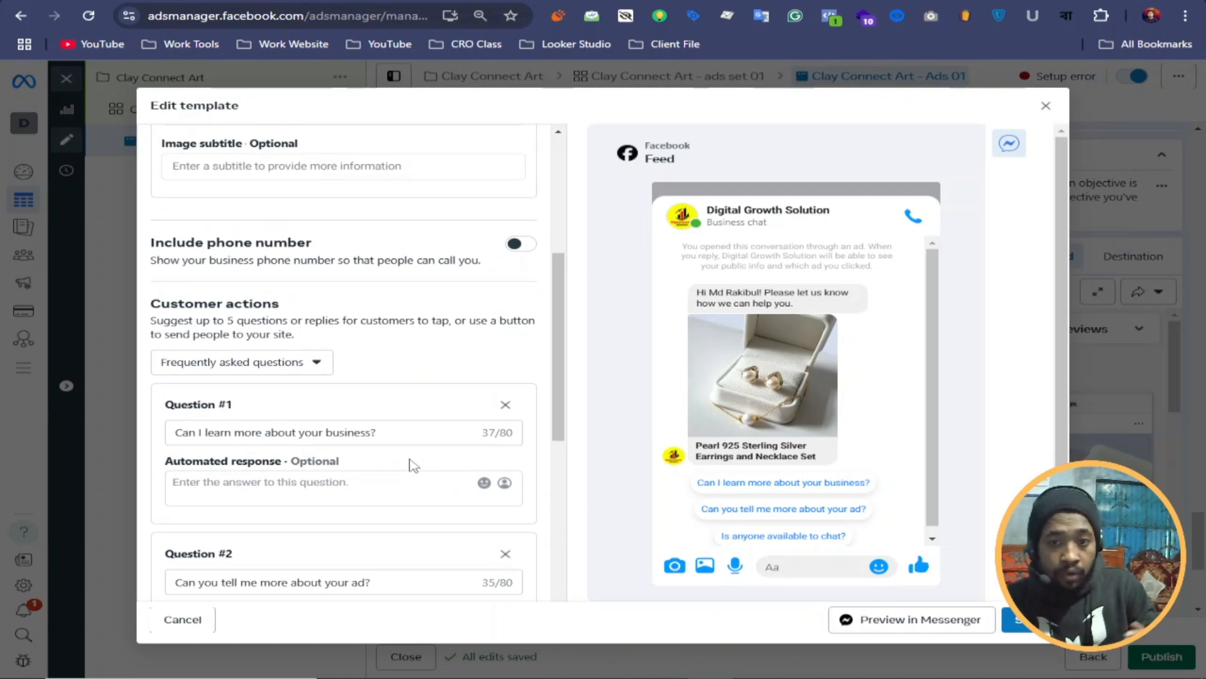
pyautogui.scroll(-1, 411, 465)
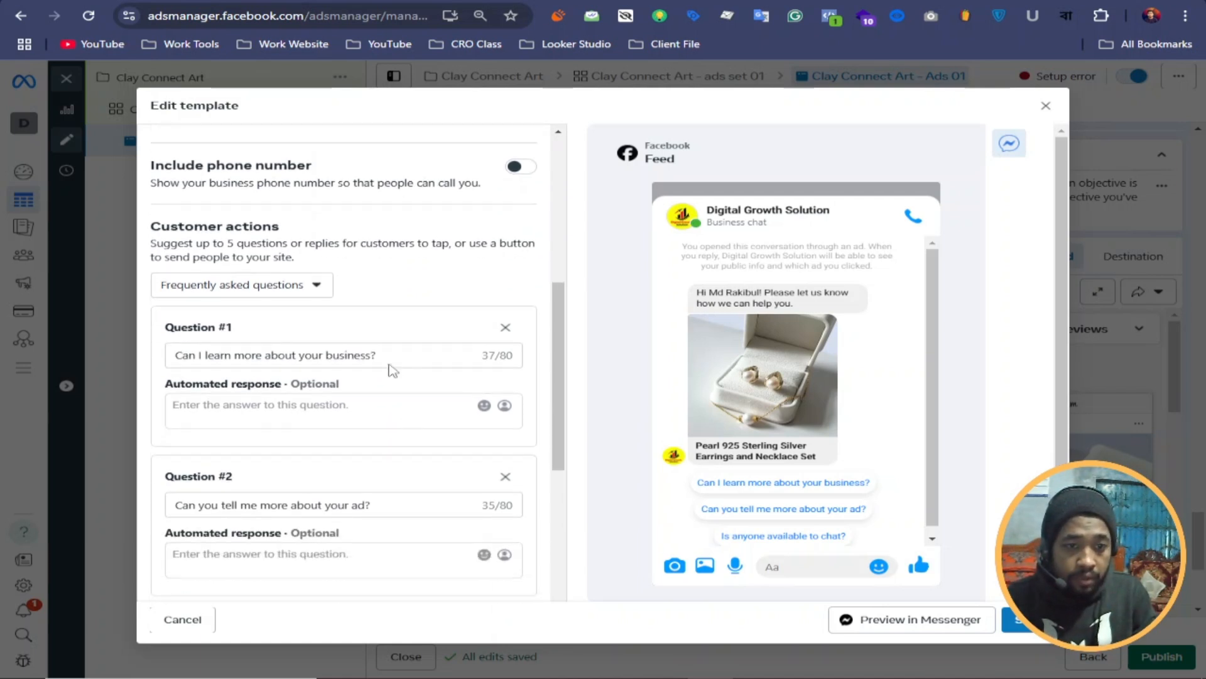
pyautogui.click(389, 354)
pyautogui.click(378, 2)
pyautogui.scroll(-14, 608, 400)
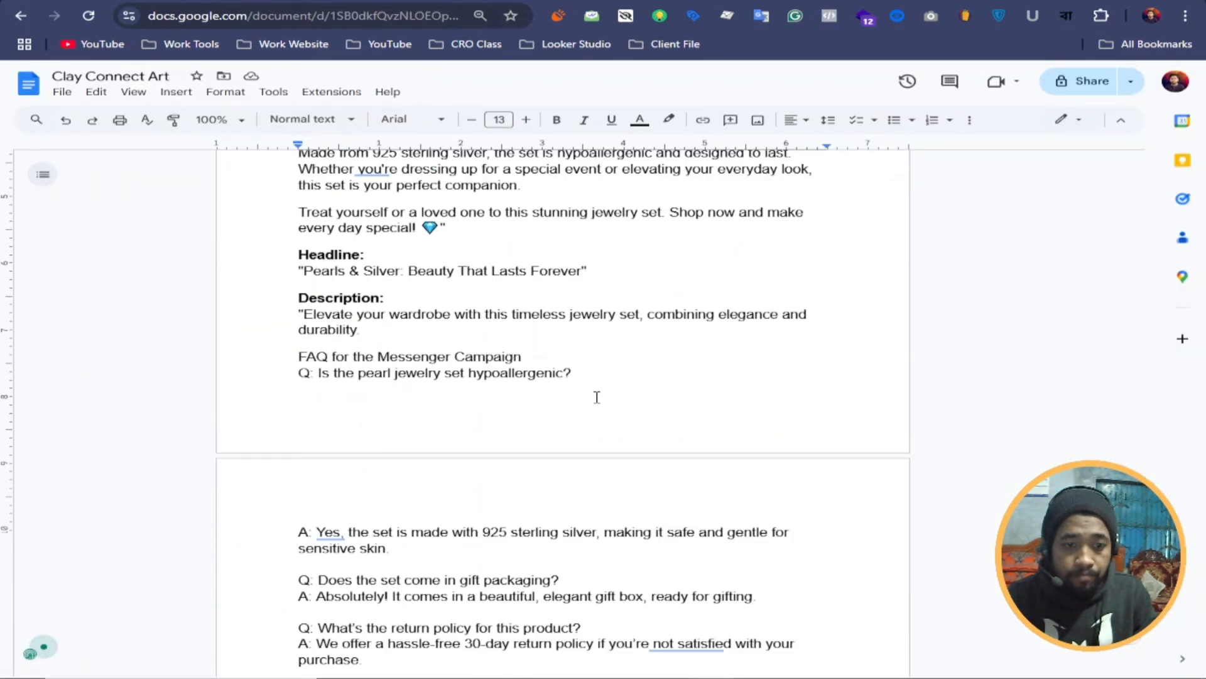
pyautogui.scroll(1, 583, 410)
pyautogui.scroll(3, 583, 410)
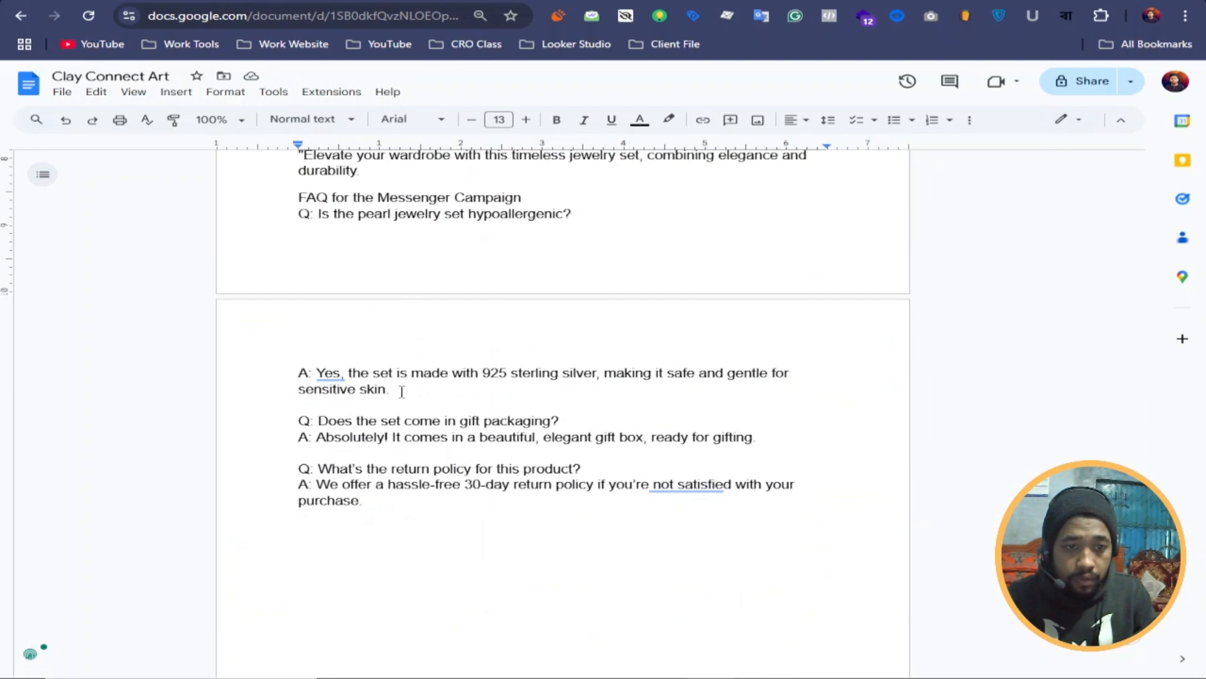
pyautogui.scroll(1, 417, 390)
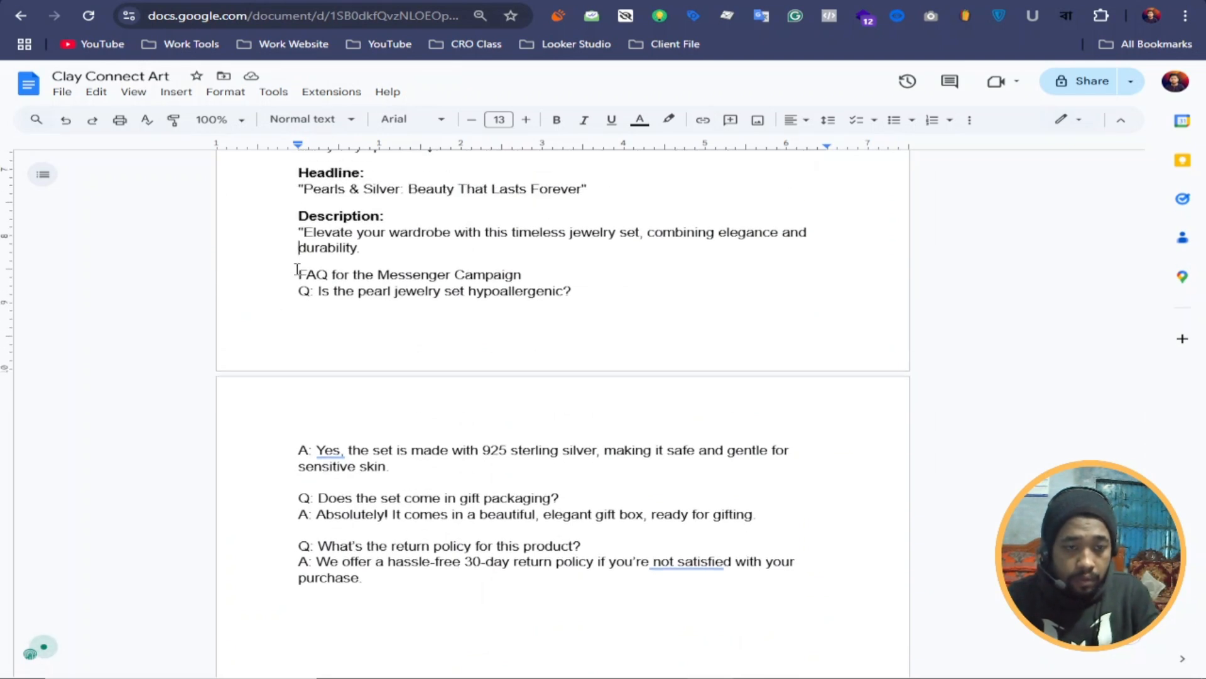
pyautogui.click(408, 263)
pyautogui.hotkey('ctrl', 'Return')
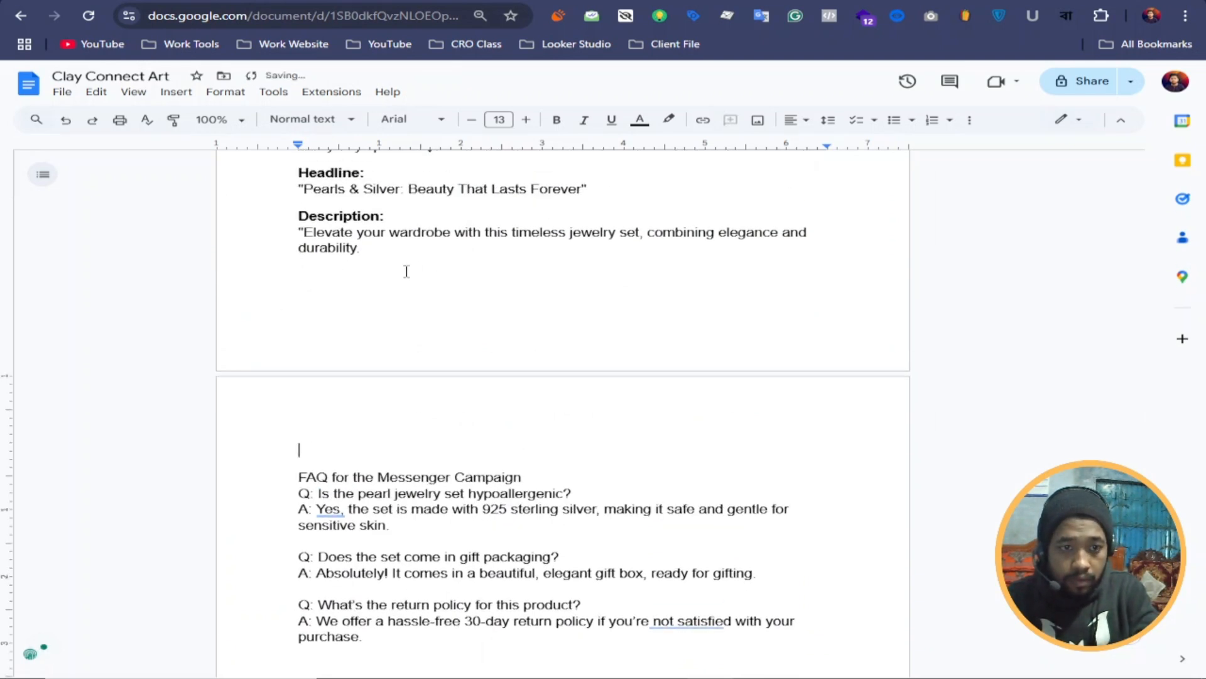
# Step: Copy the first FAQ question, "Is the pearl jewelry set hypoallergenic?", without its "Q:" prefix
pyautogui.moveTo(577, 494); pyautogui.dragTo(318, 494)
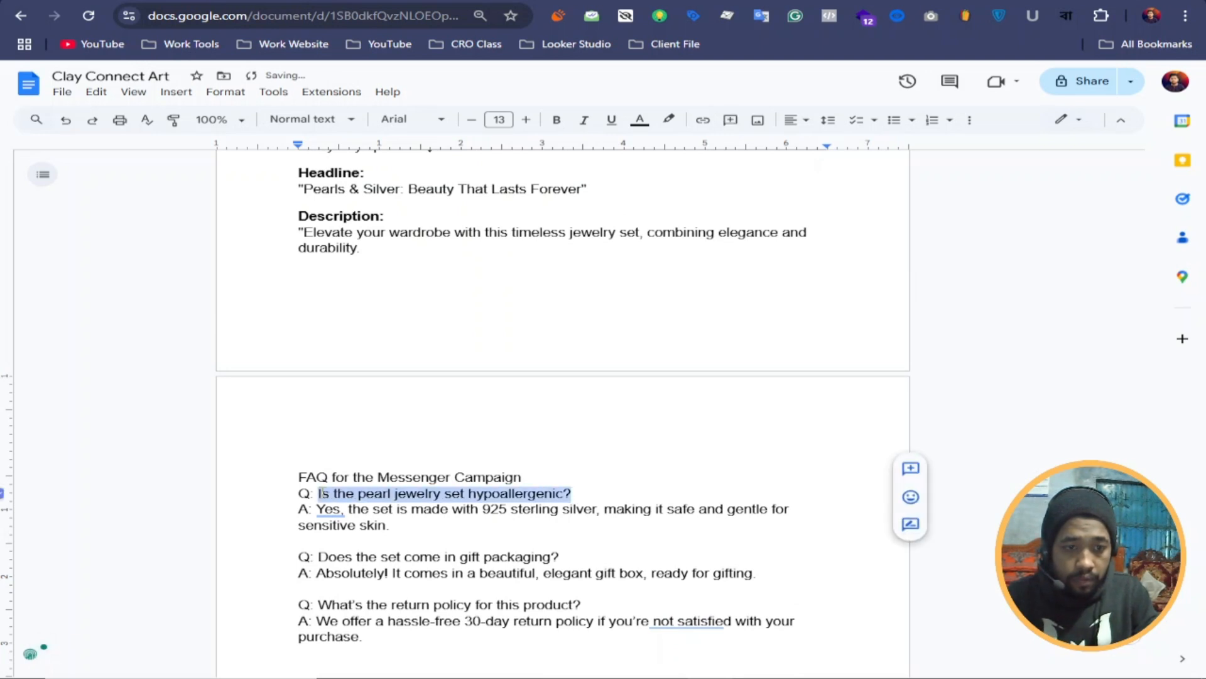
pyautogui.rightClick(349, 494)
pyautogui.click(398, 162)
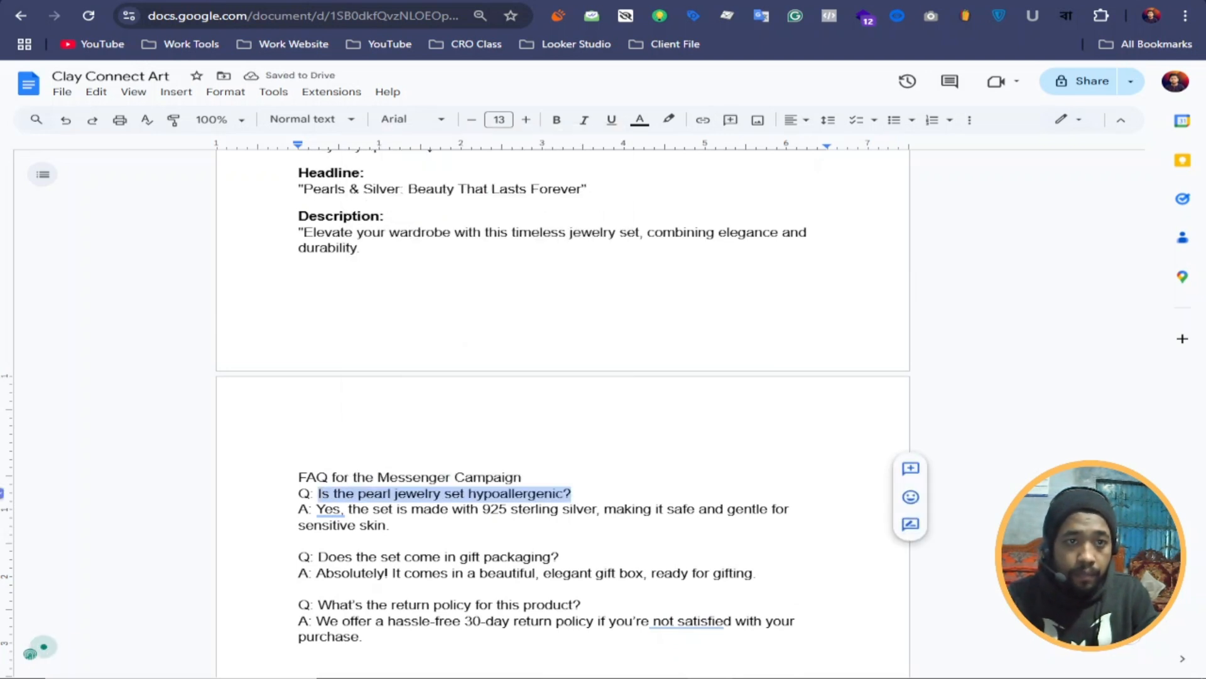
# Step: Switch to Ads Manager and replace the Question #1 text with the copied hypoallergenic question
pyautogui.hotkey('ctrl', 'Tab')
pyautogui.moveTo(394, 356); pyautogui.dragTo(159, 372)
pyautogui.rightClick(211, 360)
pyautogui.click(281, 63)
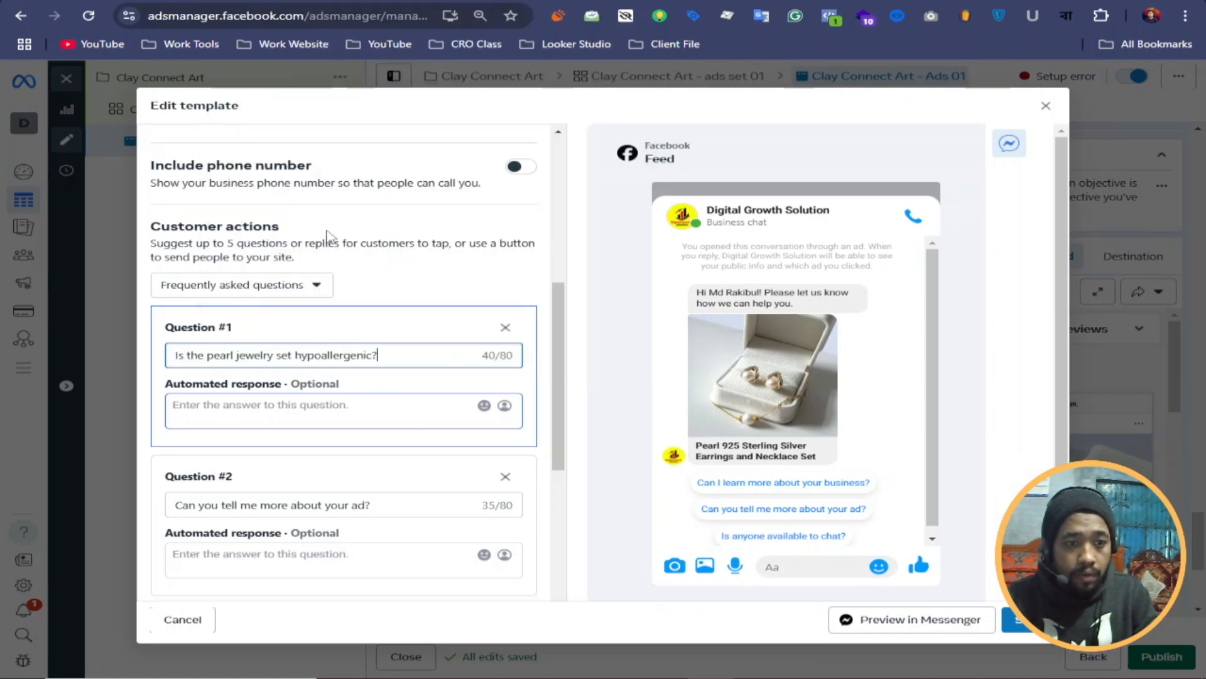
# Step: Switch to Google Docs and copy the first FAQ answer, beginning "Yes, the set is made with 925 sterling silver", without its "A:" prefix
pyautogui.click(239, 405)
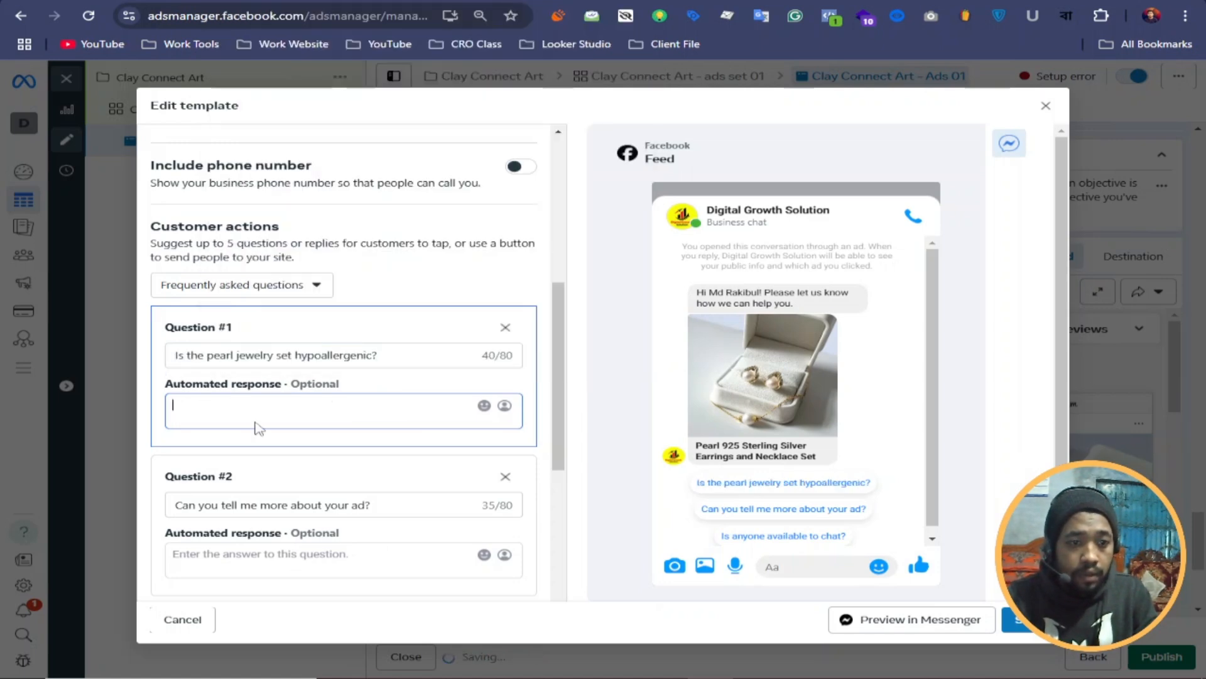
pyautogui.hotkey('ctrl', 'shift', 'Tab')
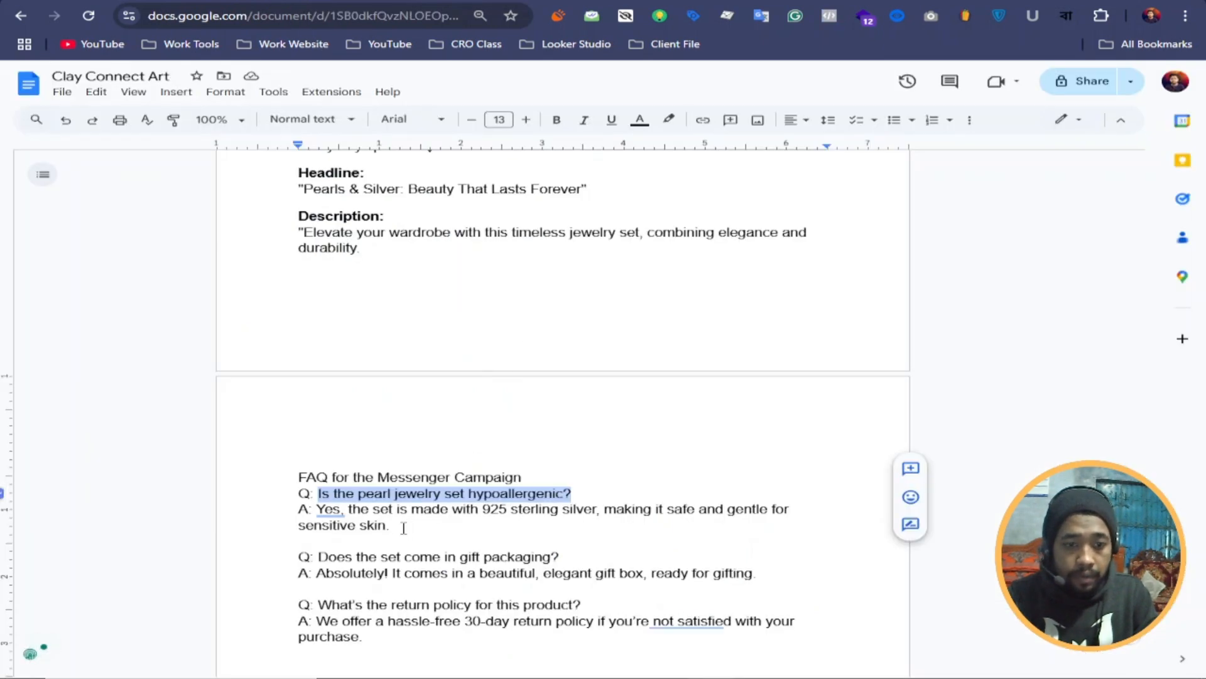
pyautogui.moveTo(404, 530); pyautogui.dragTo(316, 509)
pyautogui.rightClick(342, 506)
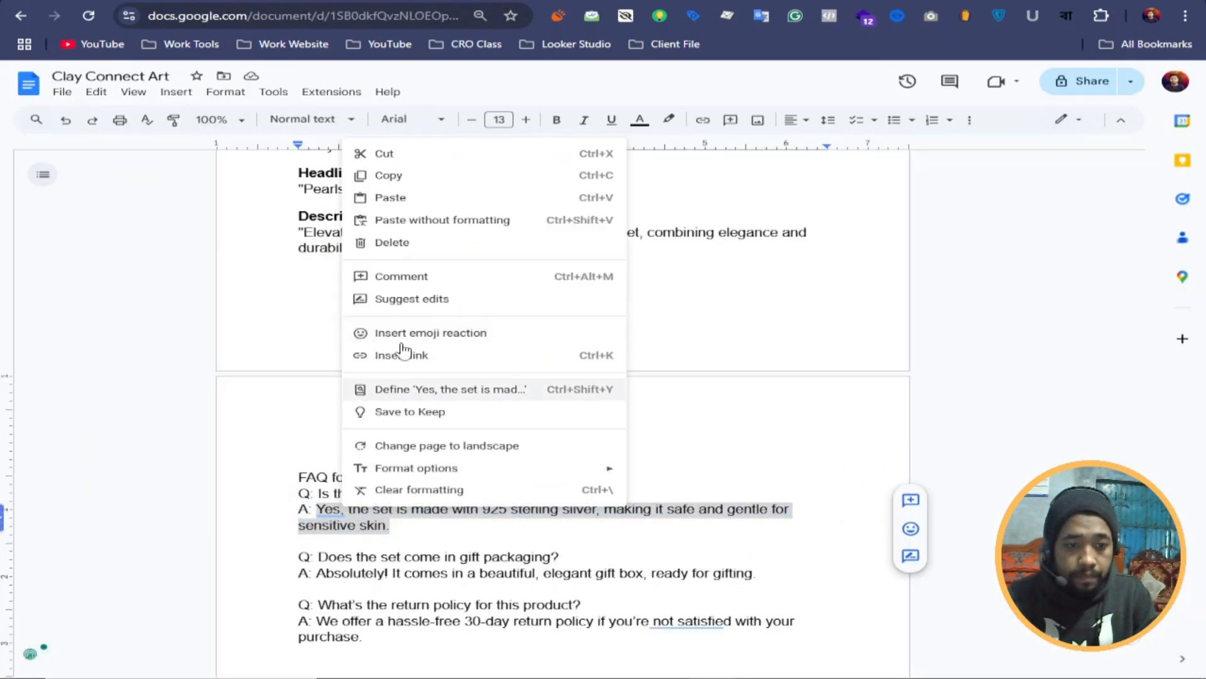
pyautogui.click(389, 176)
# Step: Switch to Ads Manager and paste the copied answer as the automated response to Question #1
pyautogui.hotkey('ctrl', 'Tab')
pyautogui.click(228, 404)
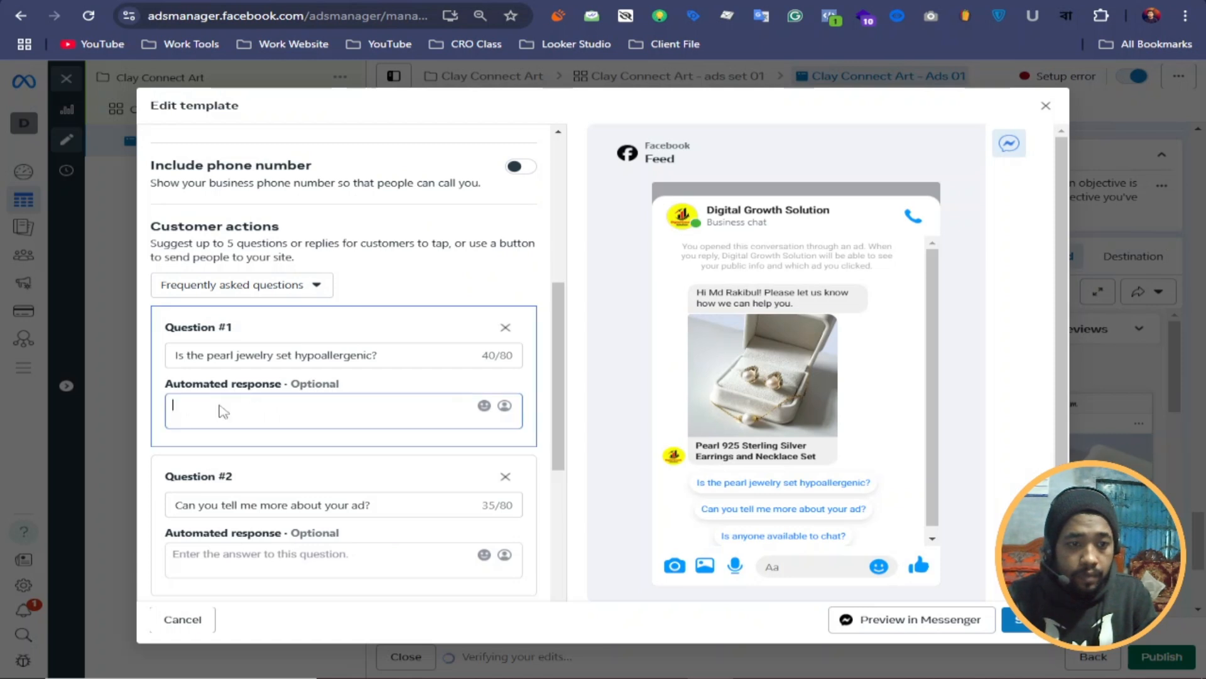
pyautogui.rightClick(221, 407)
pyautogui.click(274, 227)
# Step: Switch to Google Docs and copy the second FAQ question, "Does the set come in gift packaging", without its "Q:" prefix
pyautogui.scroll(-2, 370, 312)
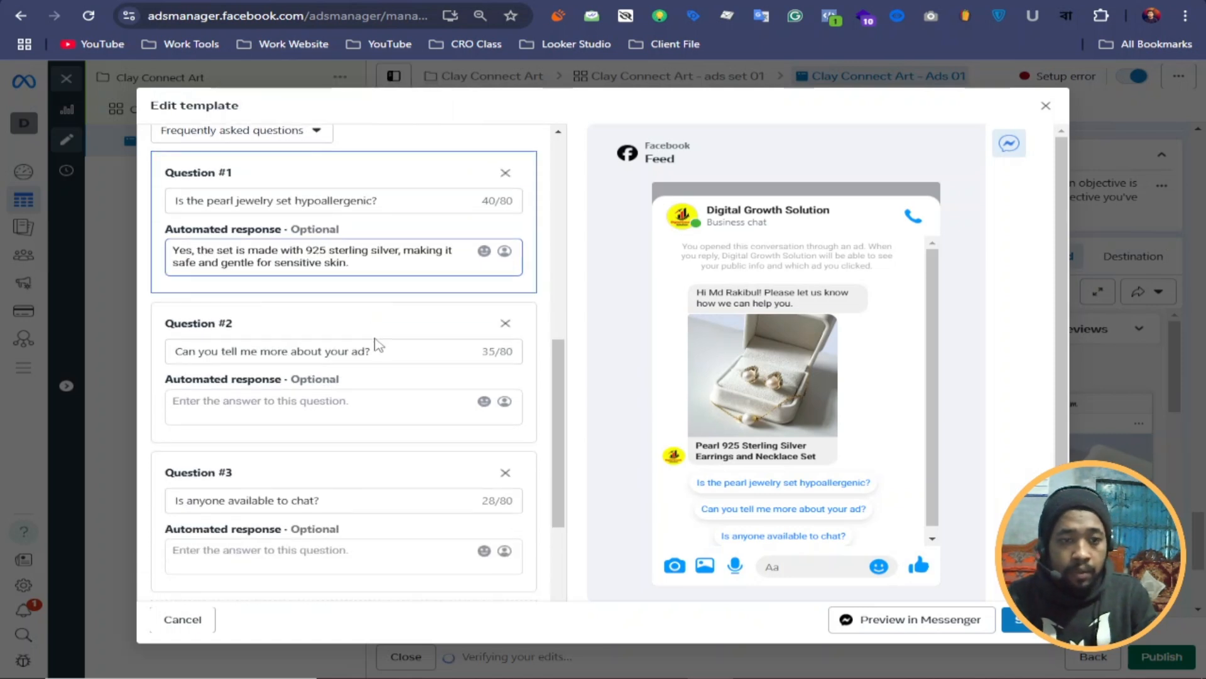
pyautogui.click(322, 328)
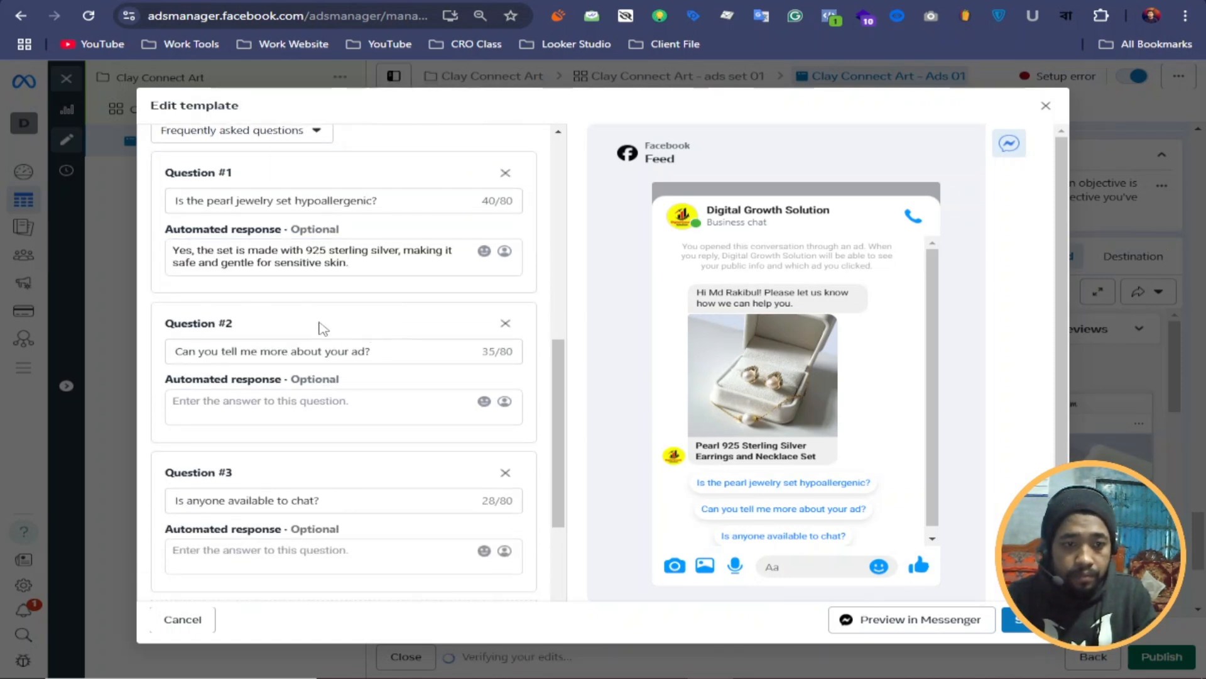
pyautogui.click(401, 355)
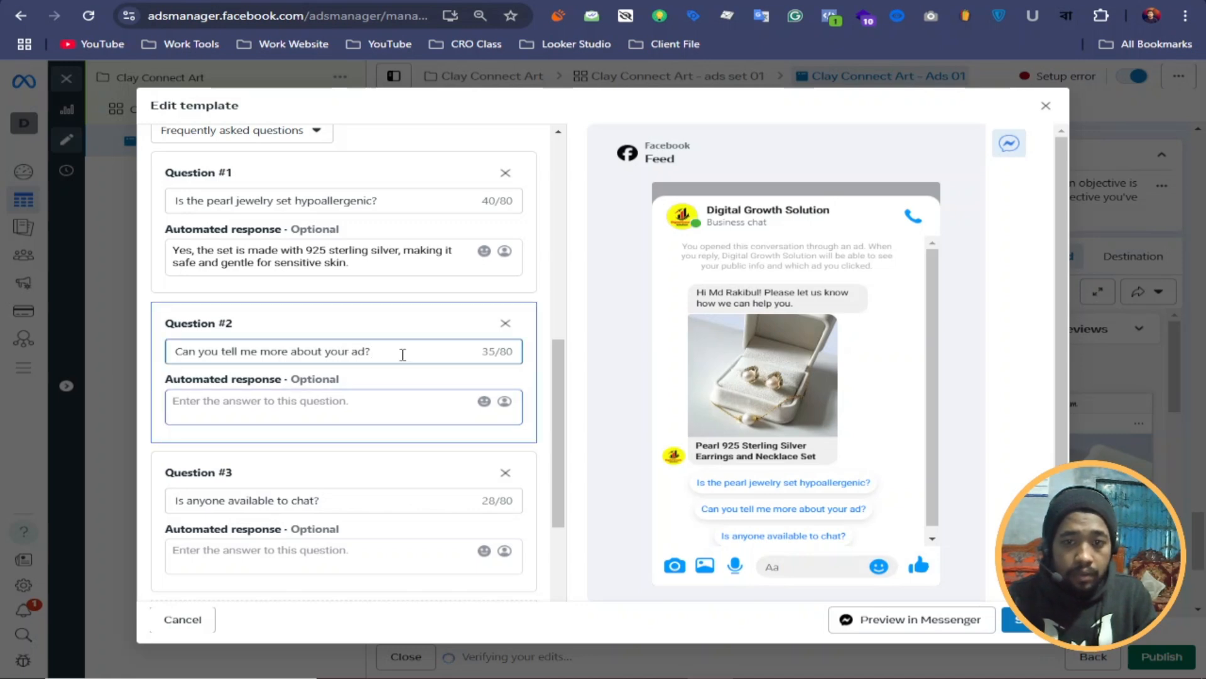
pyautogui.hotkey('alt', 'Tab')
pyautogui.scroll(-3, 445, 373)
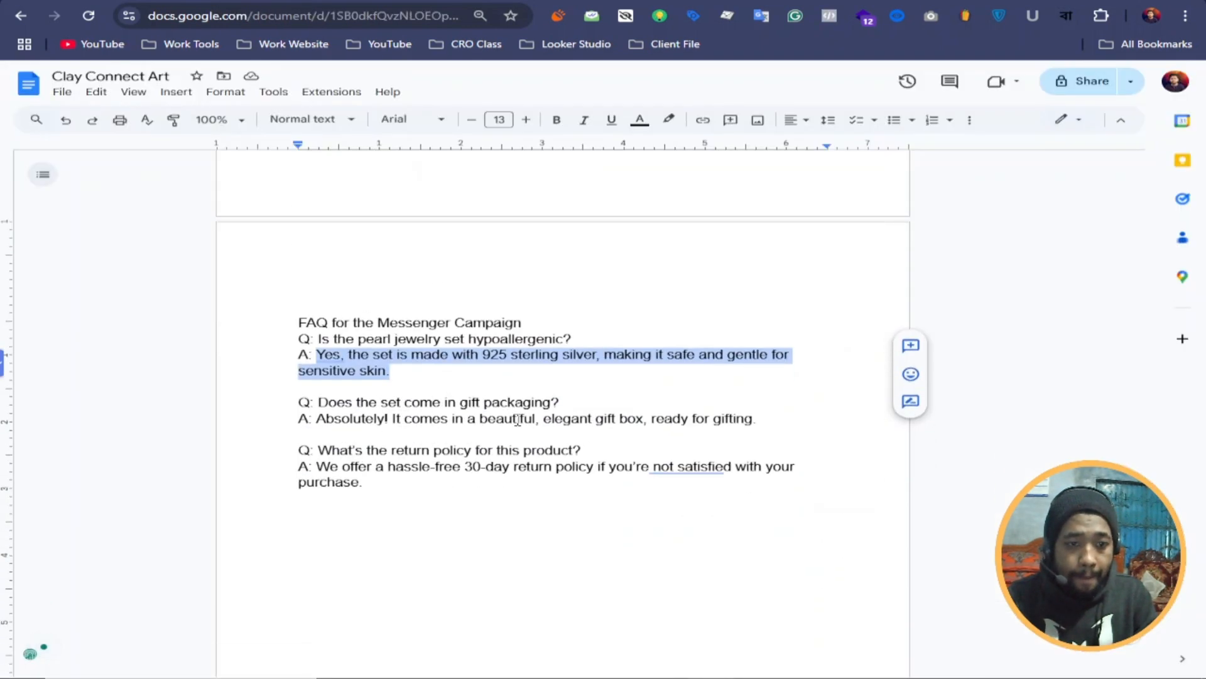
pyautogui.moveTo(564, 404)
pyautogui.mouseDown()
pyautogui.moveTo(302, 416)
pyautogui.moveTo(321, 404)
pyautogui.moveTo(552, 402)
pyautogui.mouseUp()
pyautogui.rightClick(541, 402)
pyautogui.click(565, 345)
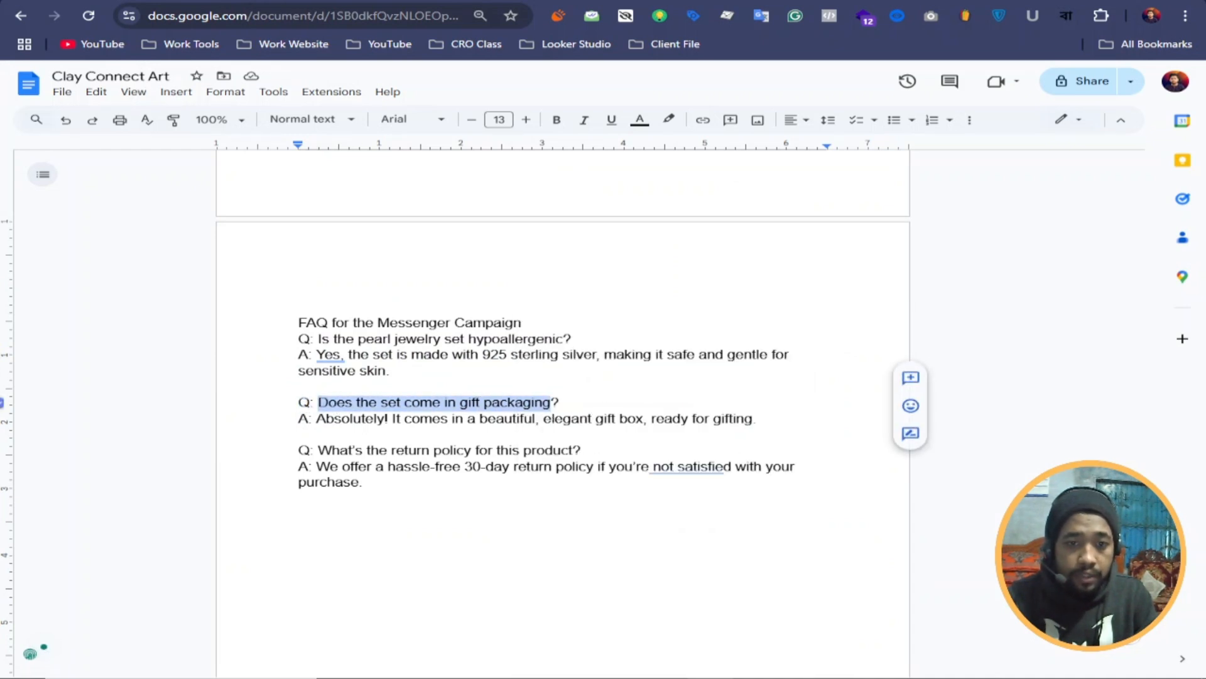
# Step: Switch to Ads Manager and replace the Question #2 text with "Does the set come in gift packaging?"
pyautogui.hotkey('ctrl', 'Tab')
pyautogui.moveTo(398, 352); pyautogui.dragTo(185, 357)
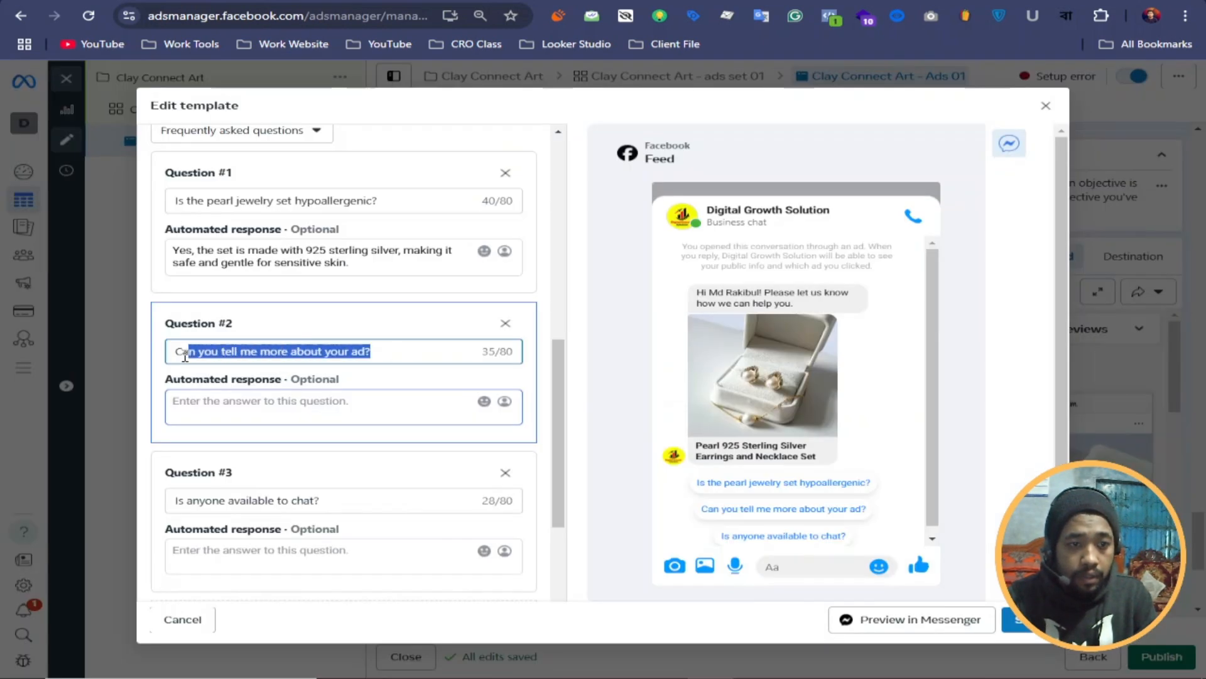
pyautogui.rightClick(195, 355)
pyautogui.click(269, 75)
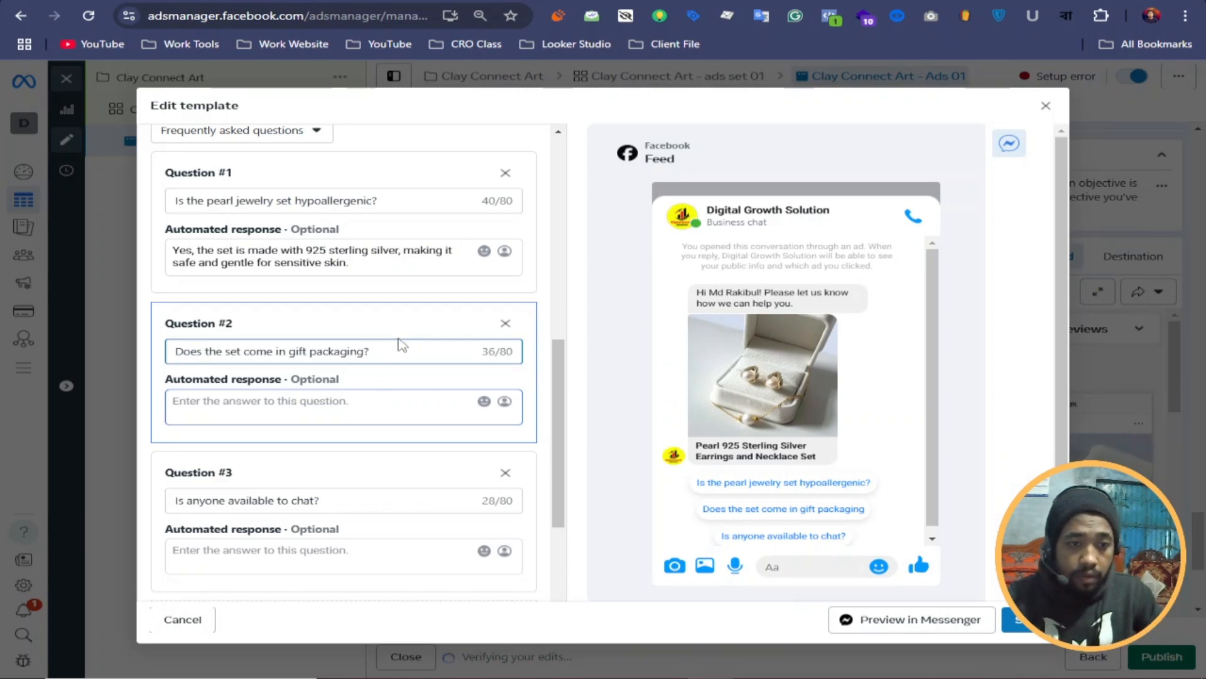
# Step: Switch to Google Docs and copy the second FAQ answer, beginning "Absolutely! It comes in a beautiful, elegant gift box", without its "A:" prefix
pyautogui.click(344, 413)
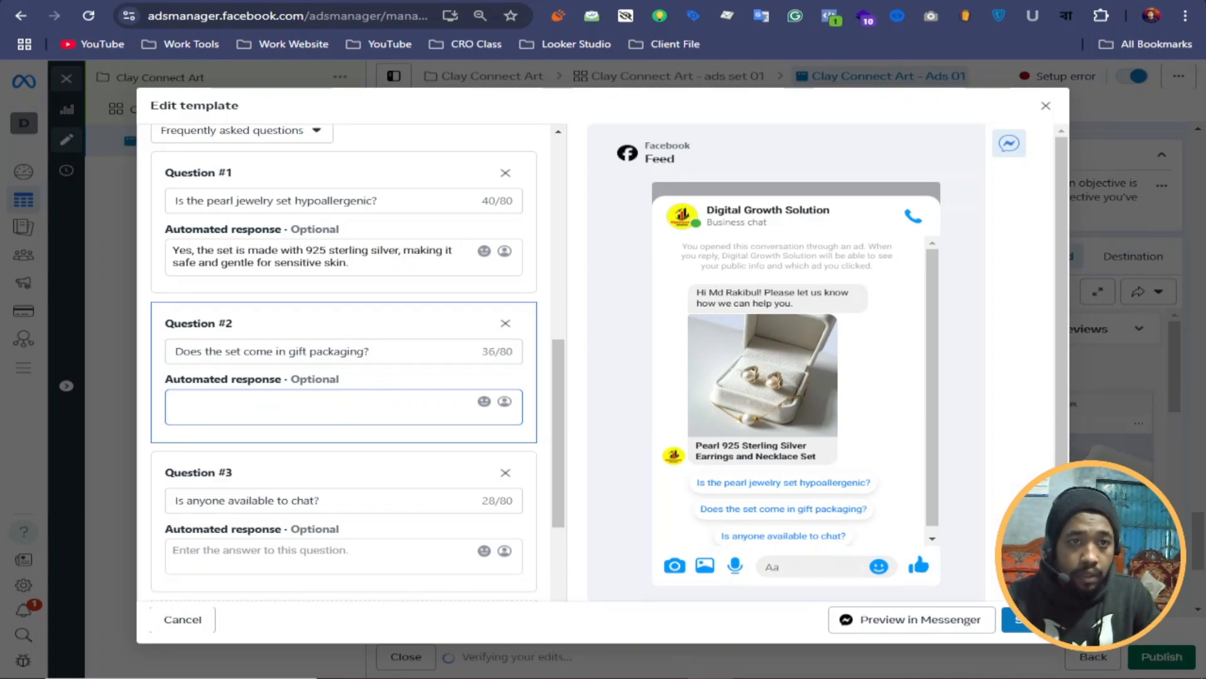
pyautogui.hotkey('ctrl', 'Tab')
pyautogui.moveTo(758, 418); pyautogui.dragTo(316, 420)
pyautogui.rightClick(337, 424)
pyautogui.click(382, 346)
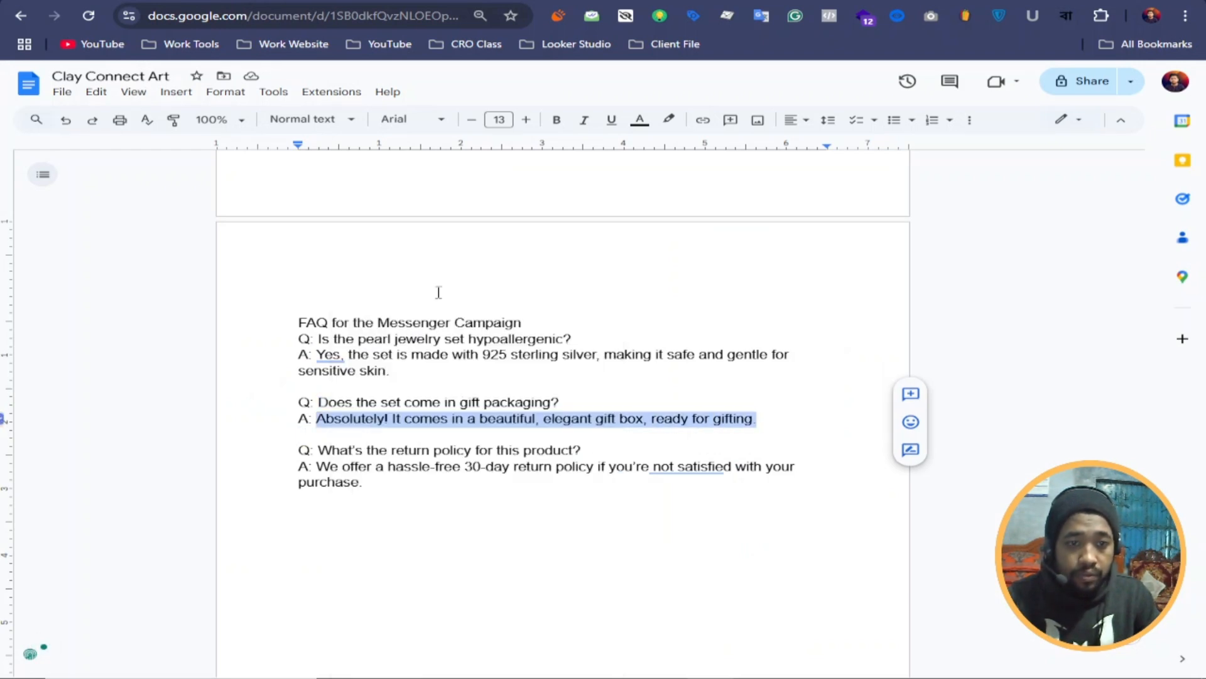
# Step: Switch to Ads Manager and paste the copied gift box answer as the automated response to Question #2
pyautogui.hotkey('ctrl', 'Tab')
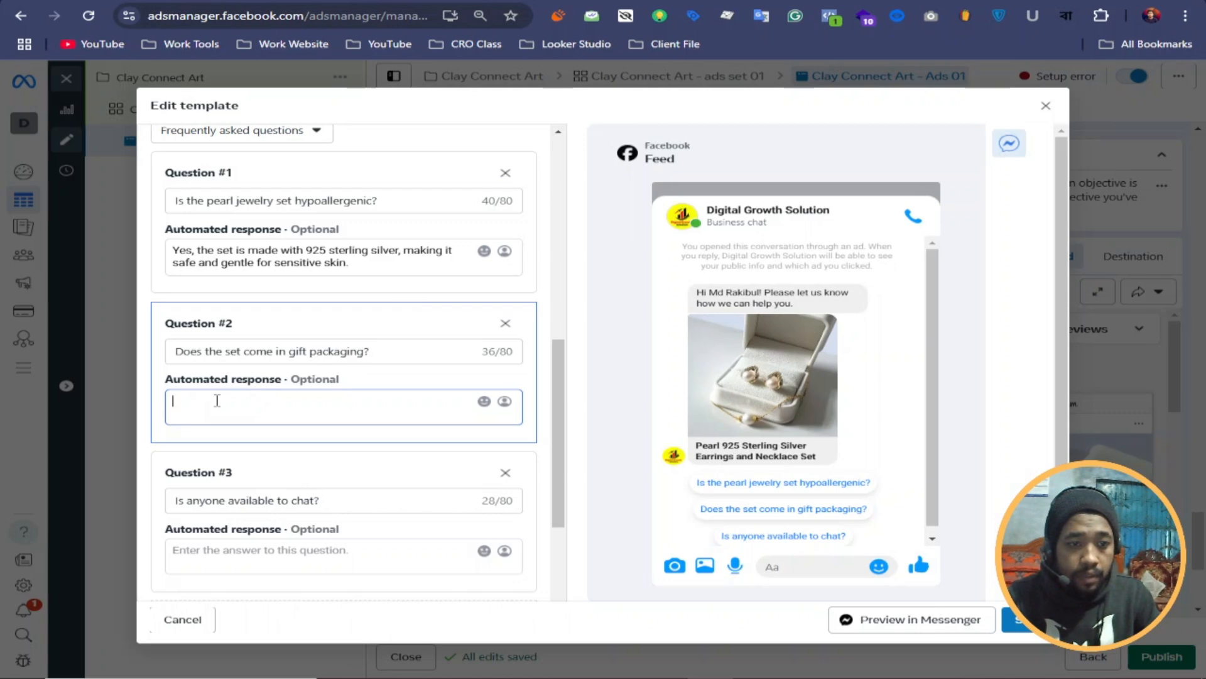
pyautogui.rightClick(217, 400)
pyautogui.click(267, 226)
# Step: Switch to Google Docs and copy the third FAQ question, "What's the return policy for this product?", without its "Q:" prefix
pyautogui.scroll(-3, 291, 355)
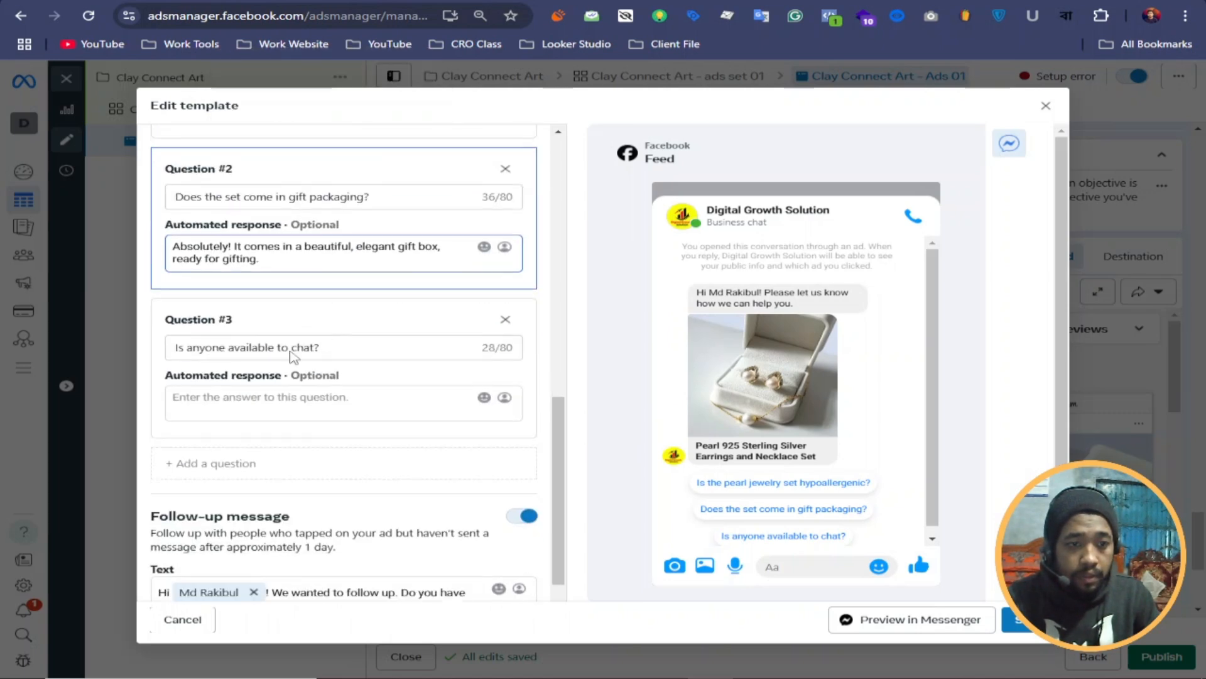
pyautogui.click(348, 349)
pyautogui.hotkey('ctrl', 'Tab')
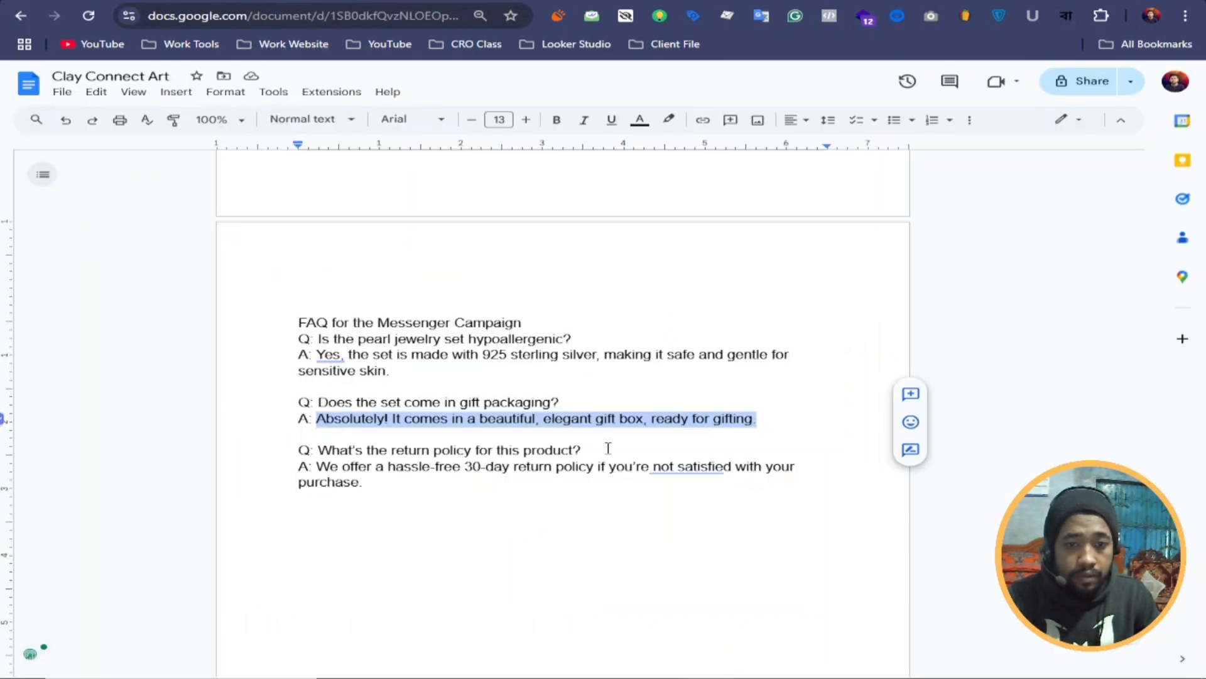
pyautogui.moveTo(608, 448); pyautogui.dragTo(316, 450)
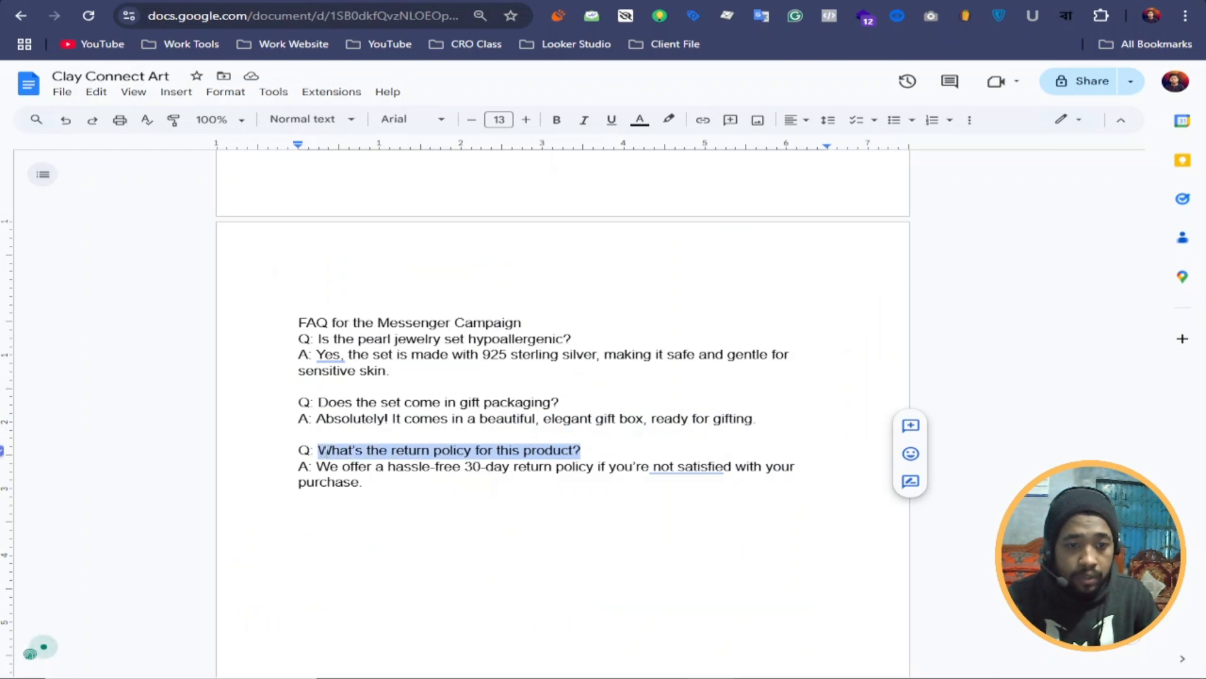
pyautogui.rightClick(375, 450)
pyautogui.click(420, 119)
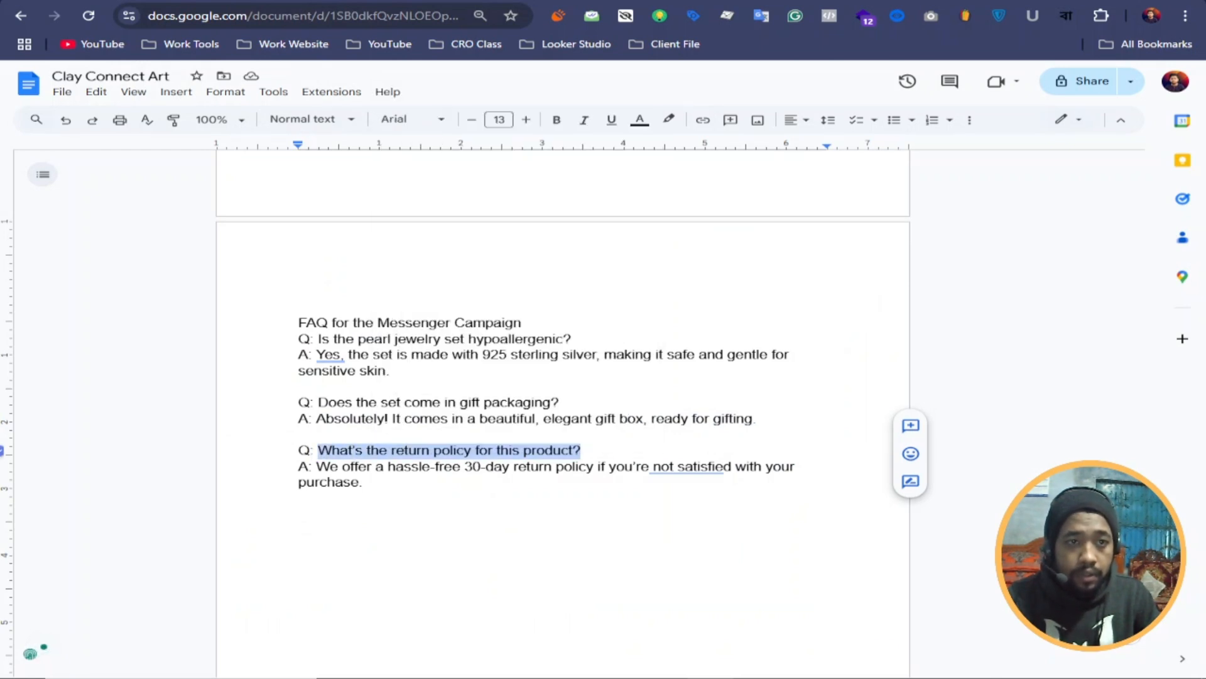
# Step: Switch to Ads Manager and replace the Question #3 text with the copied return policy question
pyautogui.hotkey('ctrl', 'shift', 'Tab')
pyautogui.moveTo(319, 347); pyautogui.dragTo(194, 344)
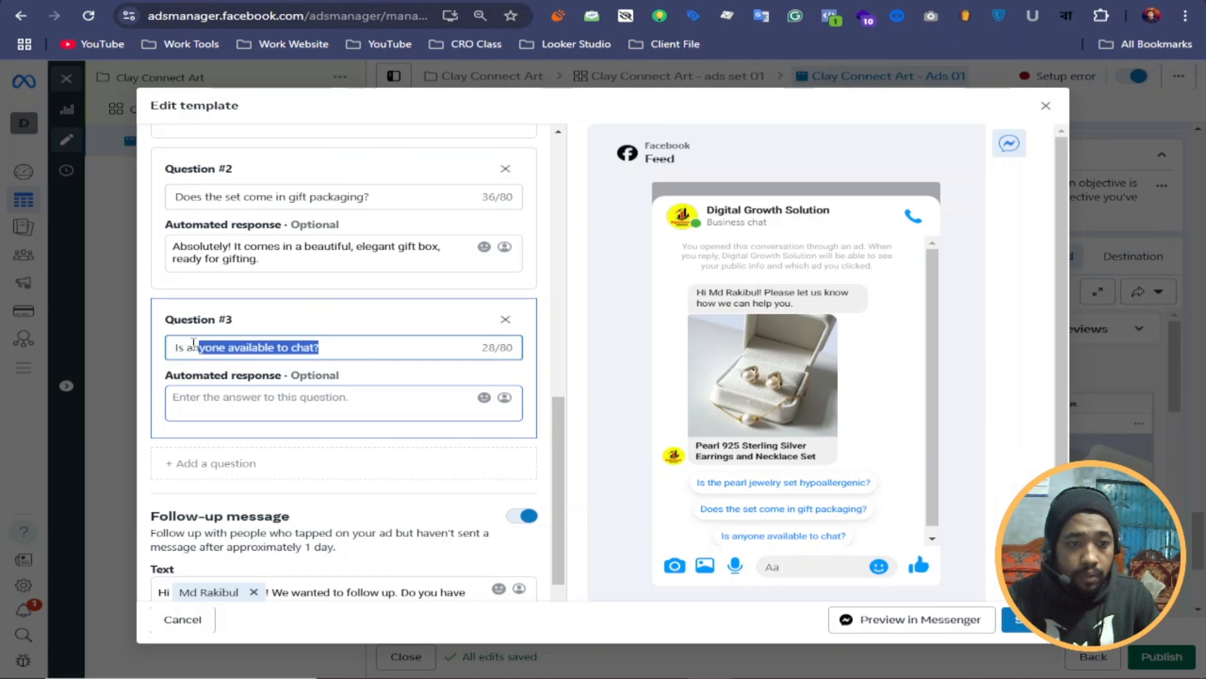
pyautogui.rightClick(194, 345)
pyautogui.click(274, 72)
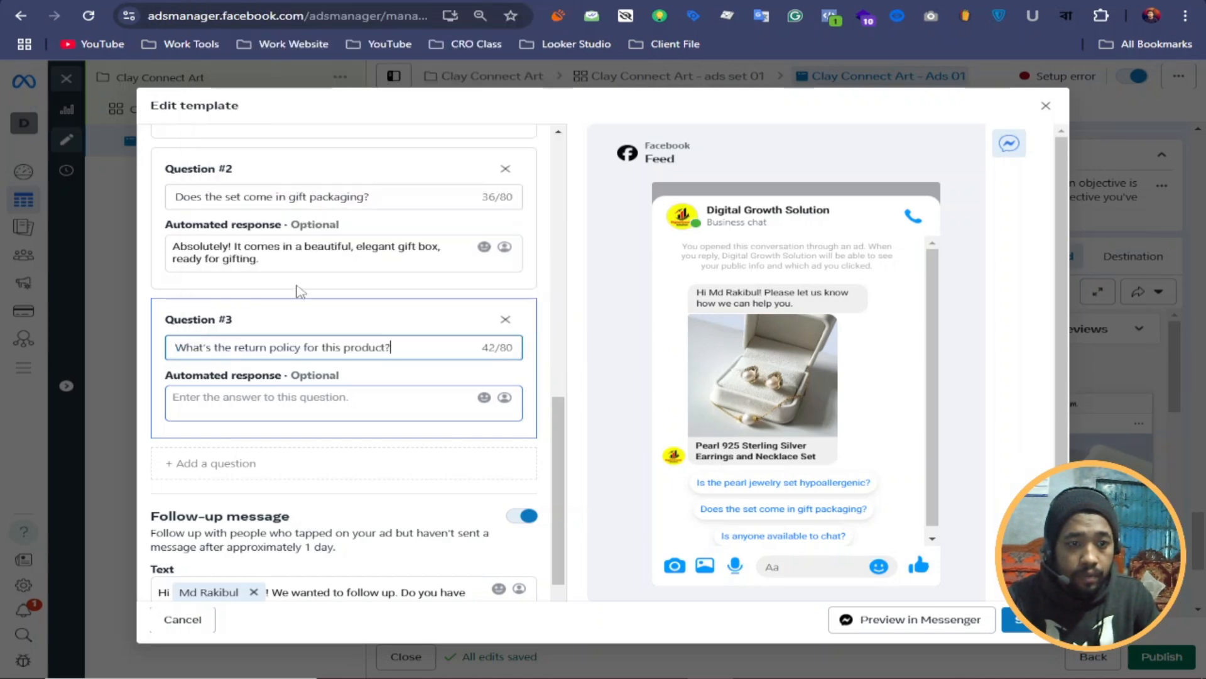
# Step: Switch to Google Docs and copy the third FAQ answer, beginning "We offer a hassle-free 30-day return policy", without its "A:" prefix
pyautogui.click(213, 396)
pyautogui.hotkey('ctrl', 'Tab')
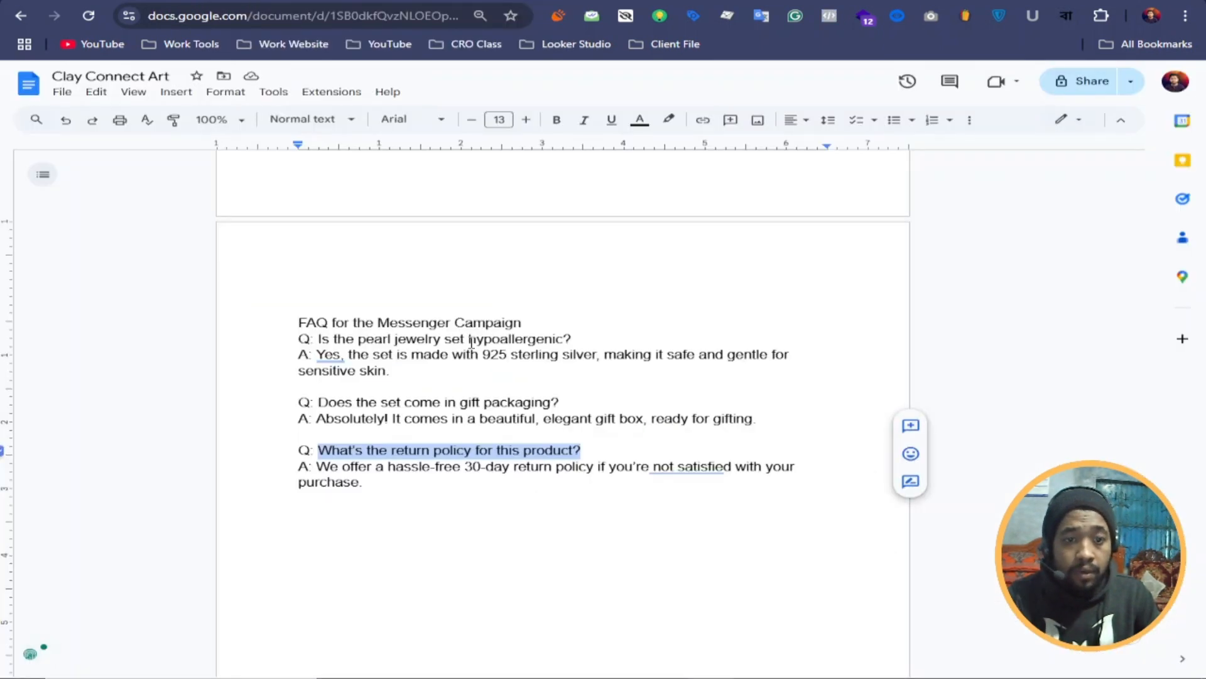
pyautogui.moveTo(316, 467); pyautogui.dragTo(373, 482)
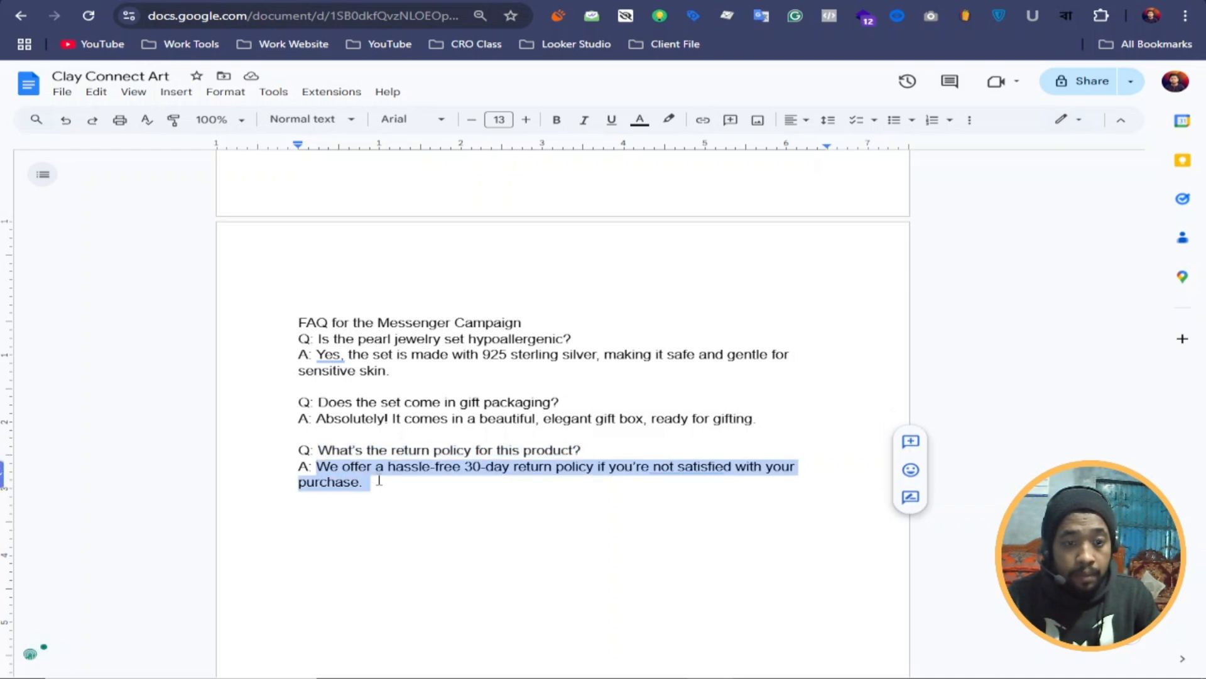
pyautogui.rightClick(388, 468)
pyautogui.click(441, 137)
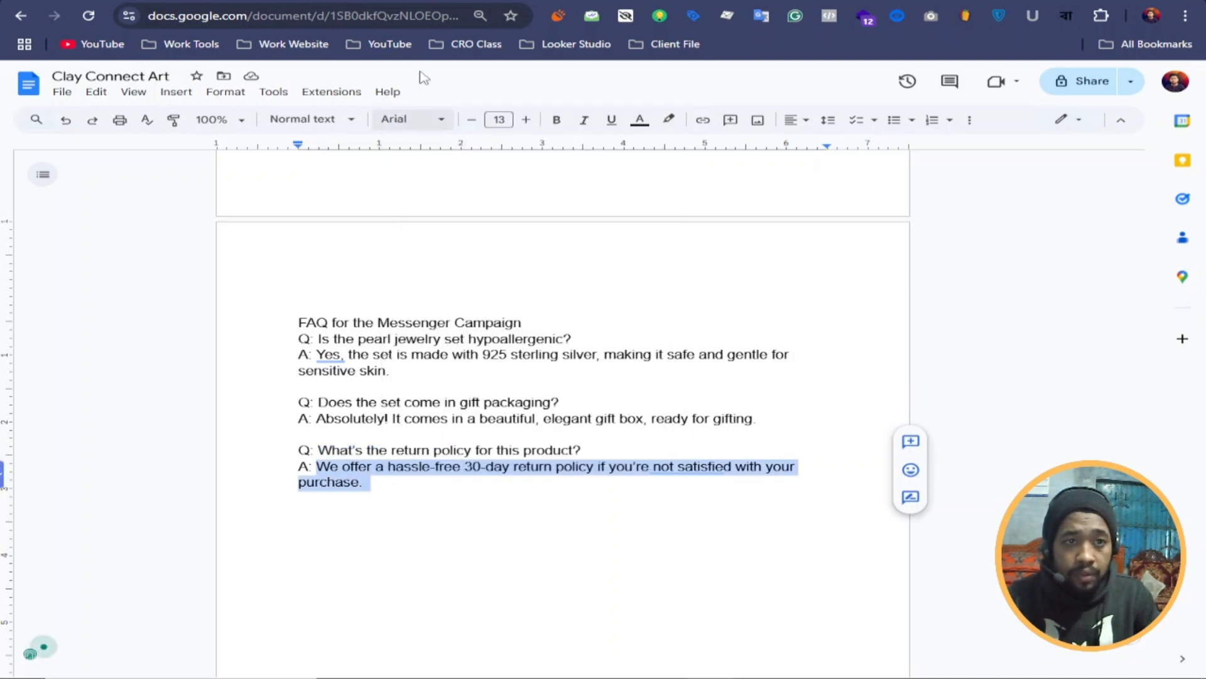
# Step: Switch to Ads Manager and paste the copied return policy answer as plain text into the automated response to Question #3
pyautogui.hotkey('ctrl', 'Tab')
pyautogui.rightClick(201, 400)
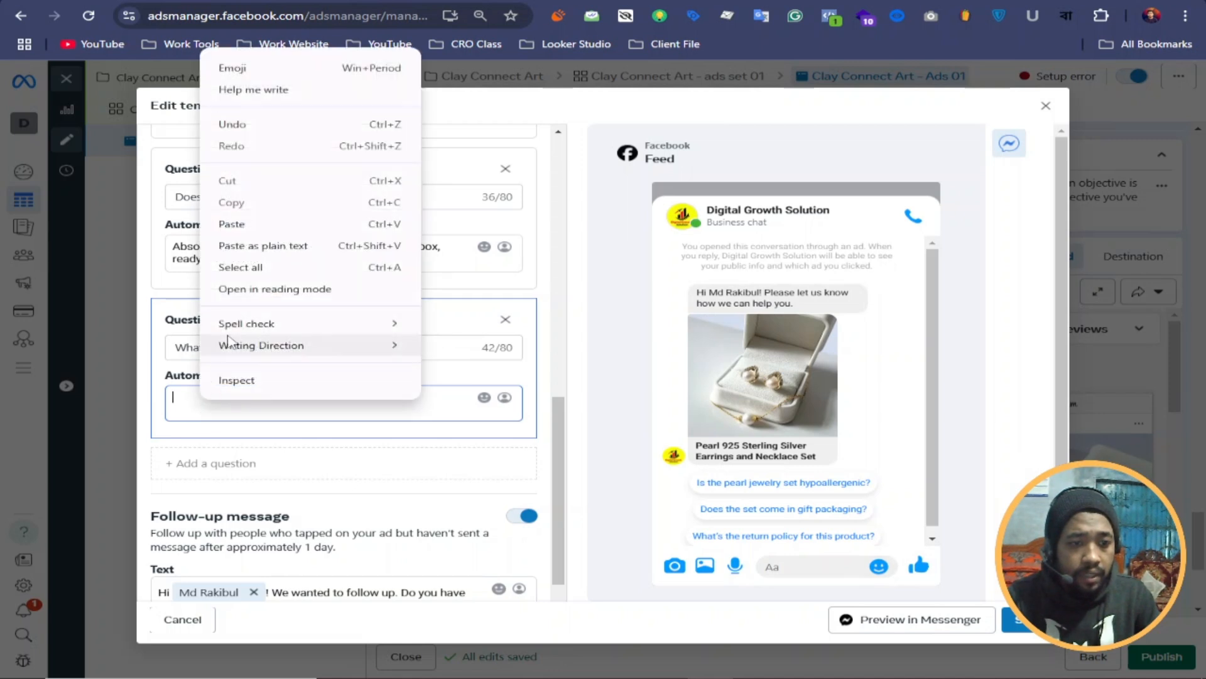
pyautogui.click(241, 245)
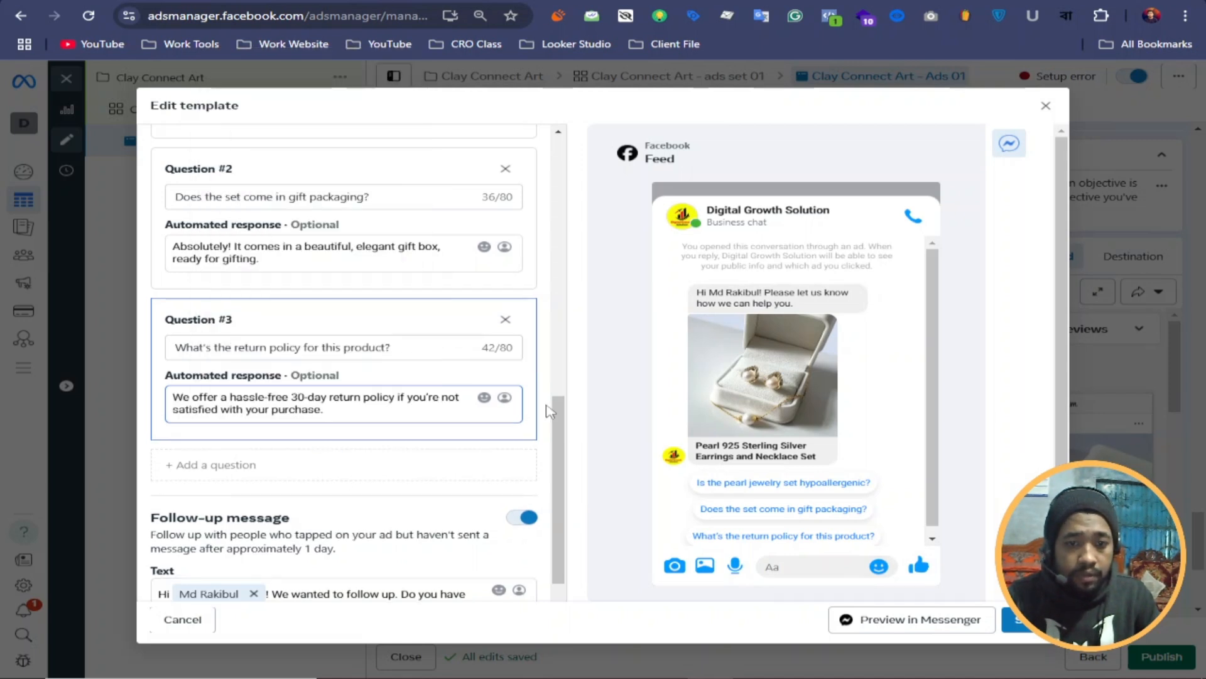
pyautogui.click(586, 375)
# Step: Review the whole message template: greeting, image, customer questions with responses, follow-up message and template name
pyautogui.scroll(-2, 392, 426)
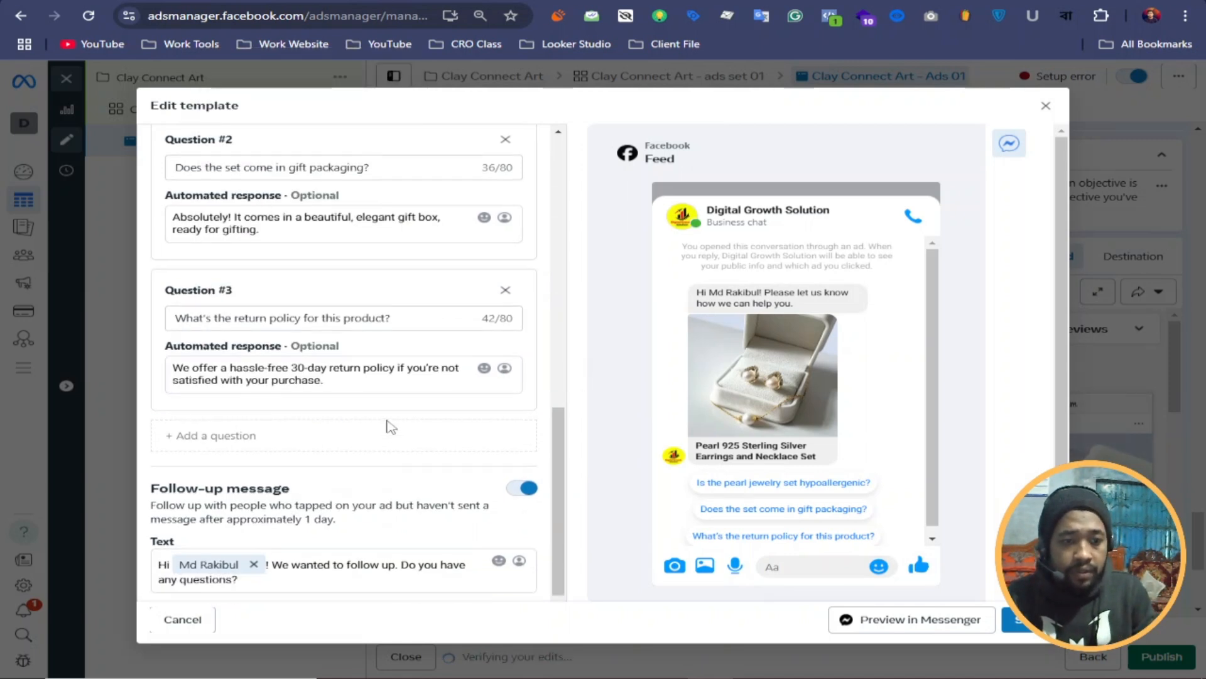
pyautogui.scroll(10, 189, 268)
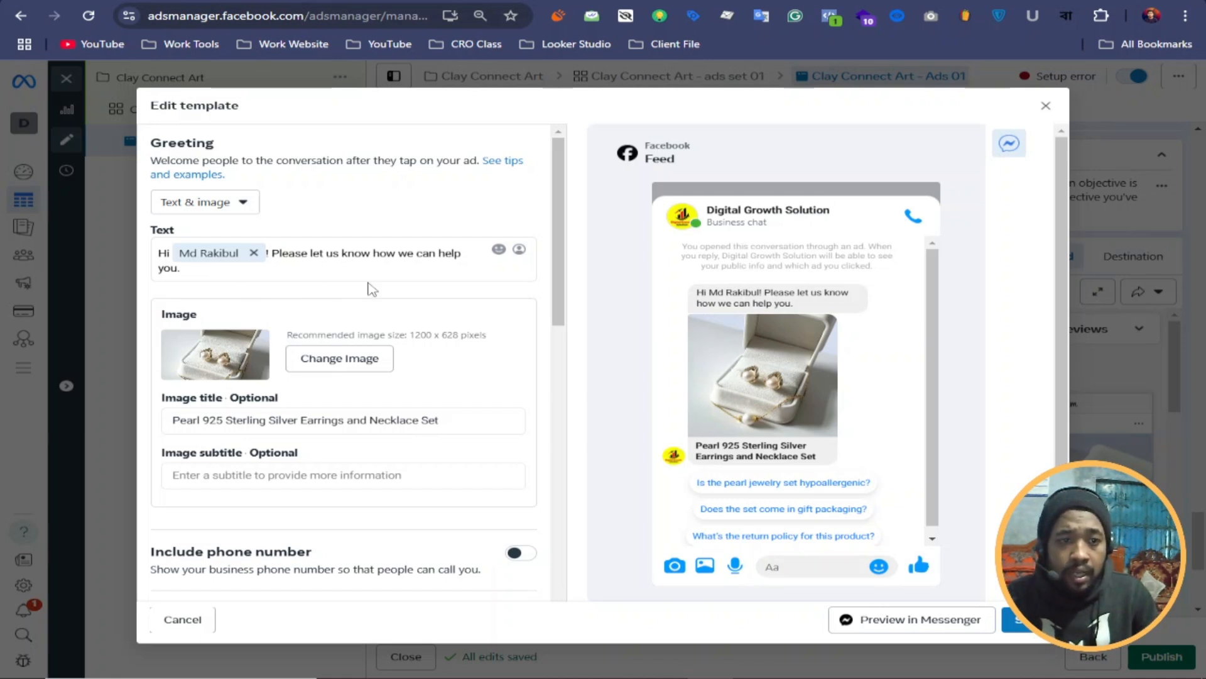
pyautogui.scroll(-1, 404, 298)
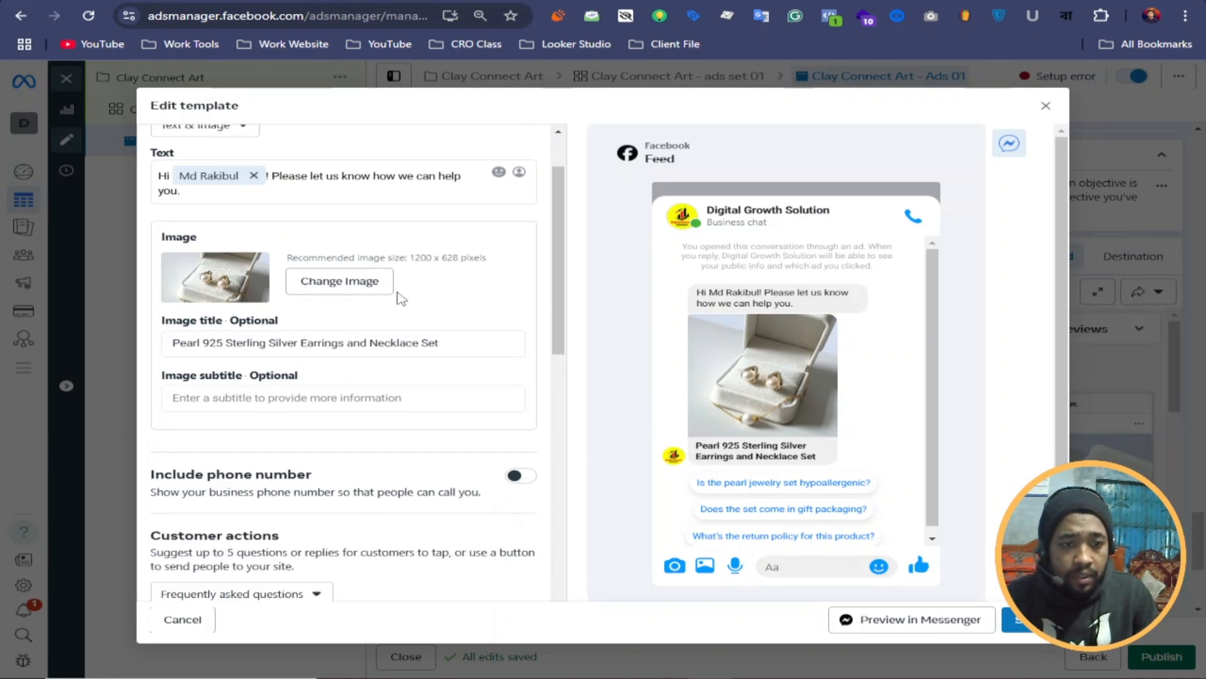
pyautogui.scroll(-3, 320, 334)
pyautogui.scroll(-5, 321, 335)
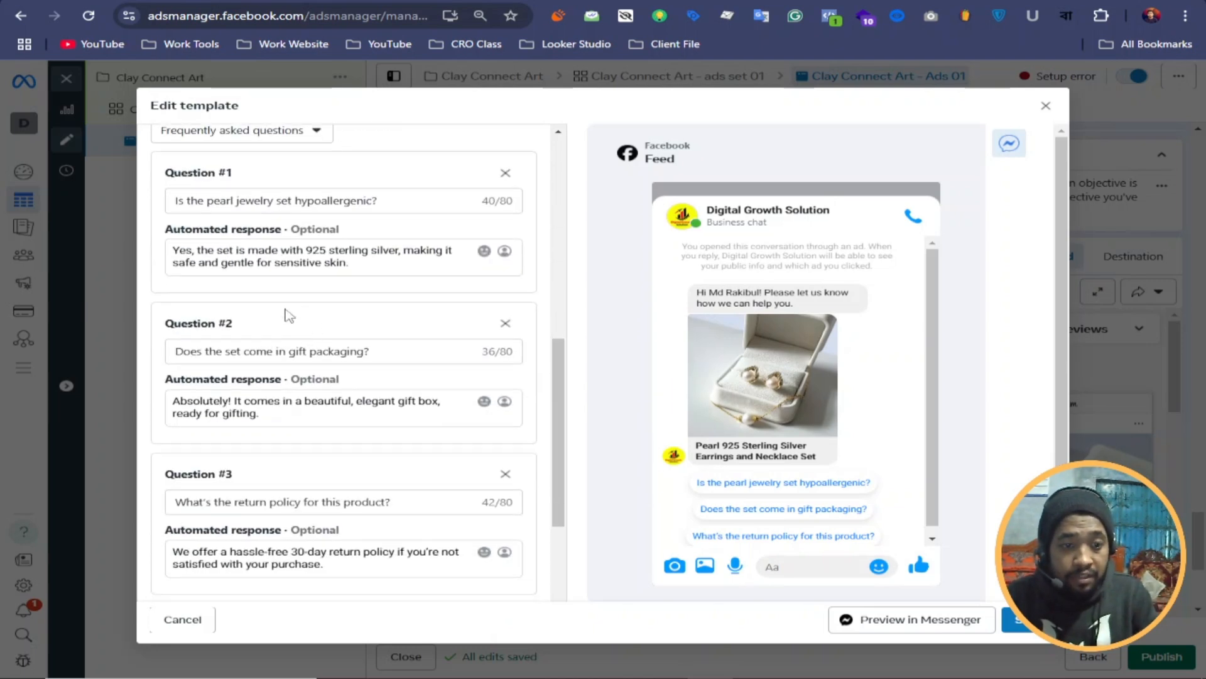
pyautogui.scroll(-4, 308, 367)
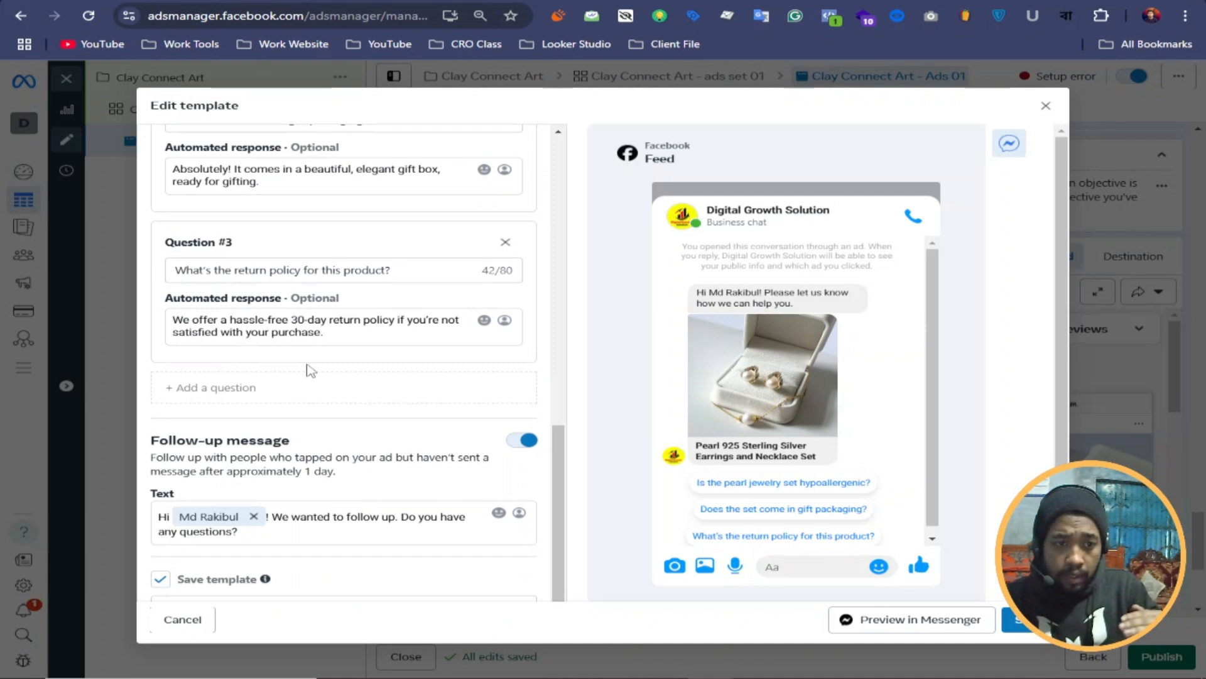
pyautogui.scroll(-1, 310, 369)
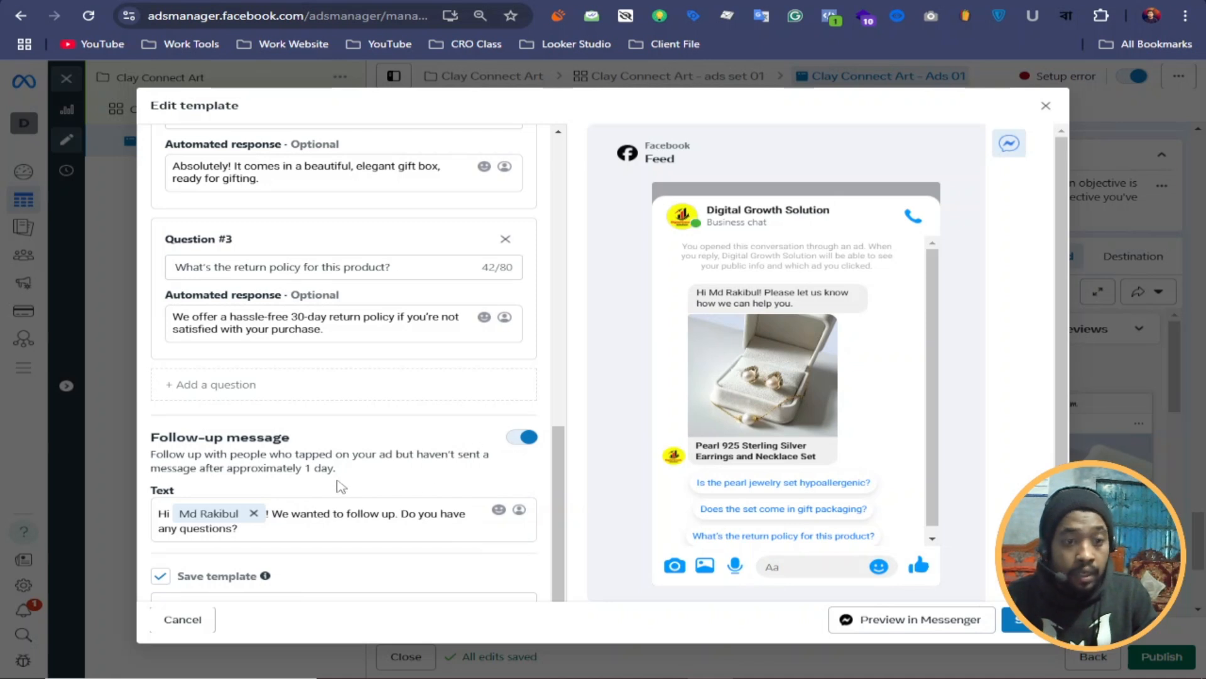
pyautogui.scroll(-1, 370, 499)
pyautogui.scroll(-2, 369, 500)
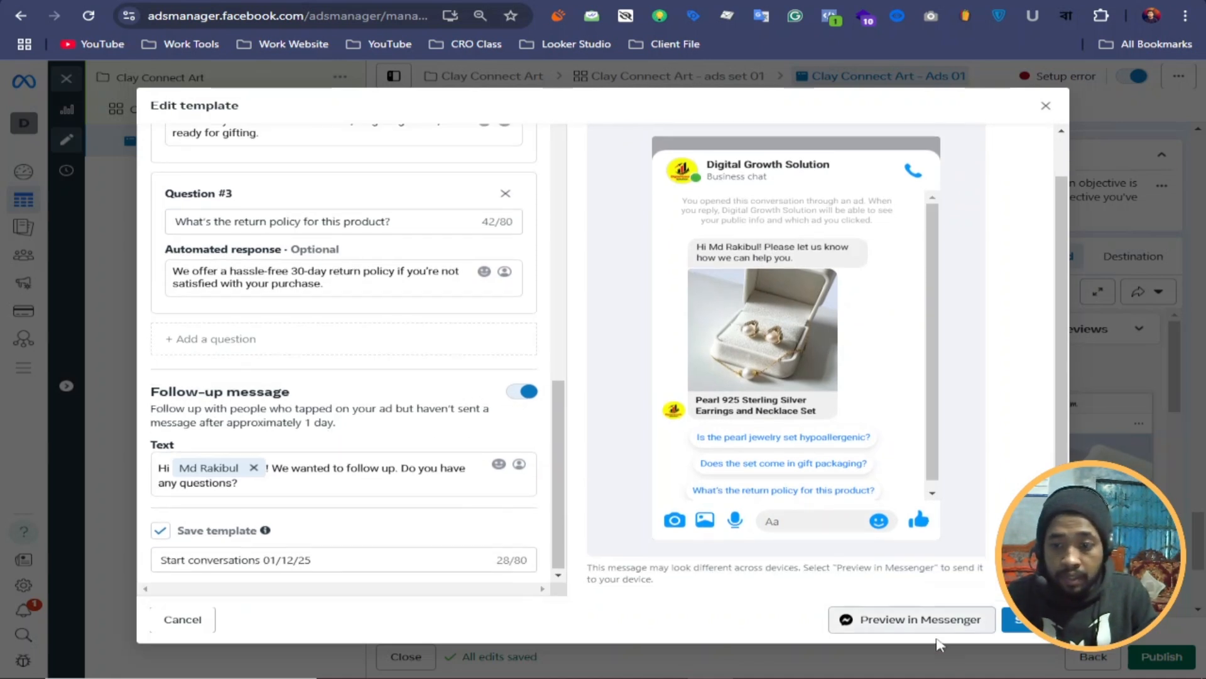
# Step: Save the edited message template and dismiss the payment information dialog without adding any details
pyautogui.click(1019, 624)
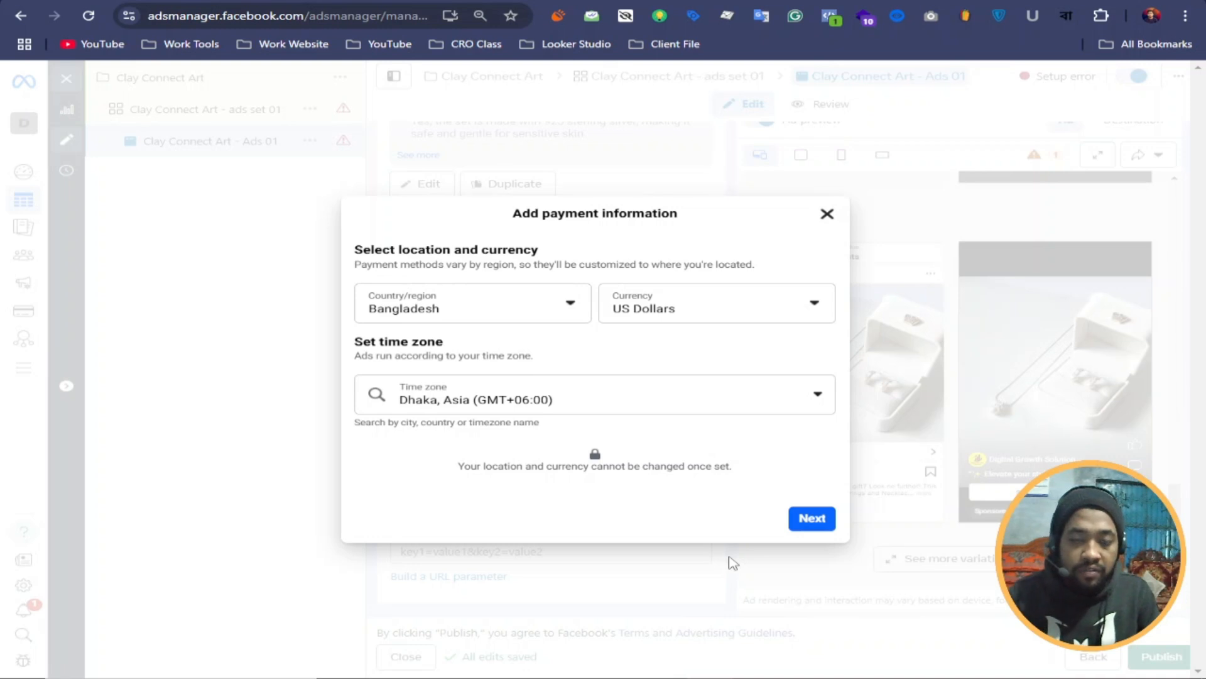
pyautogui.click(827, 214)
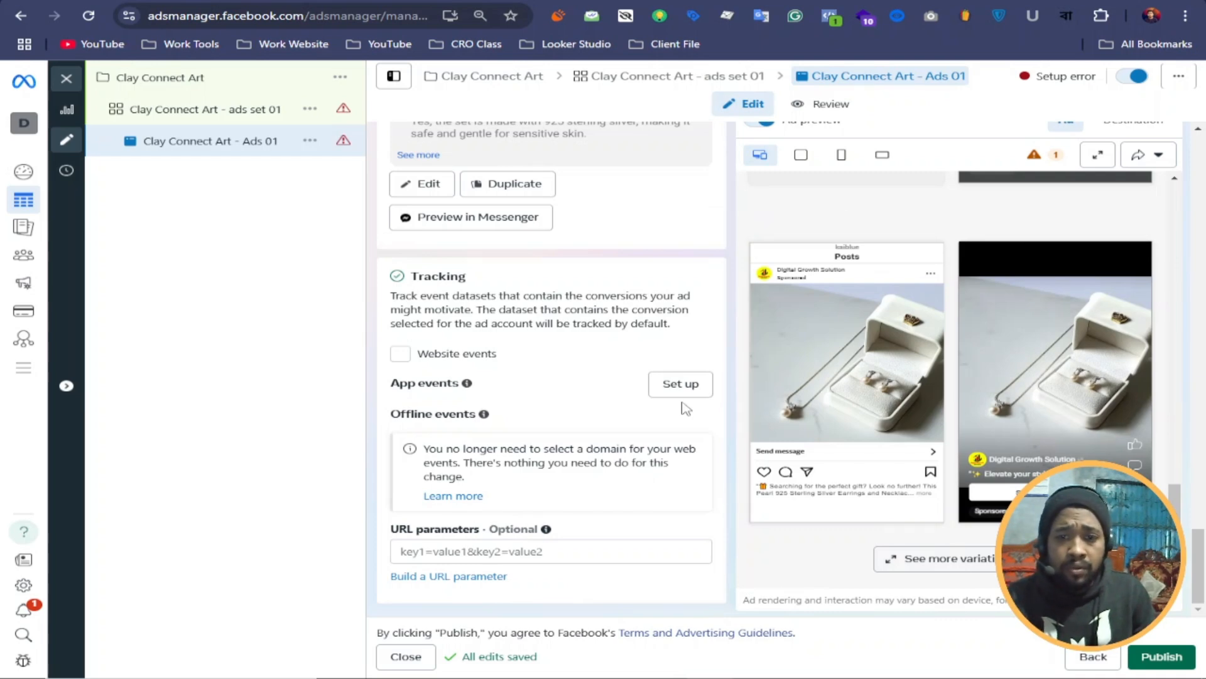
pyautogui.scroll(5, 719, 415)
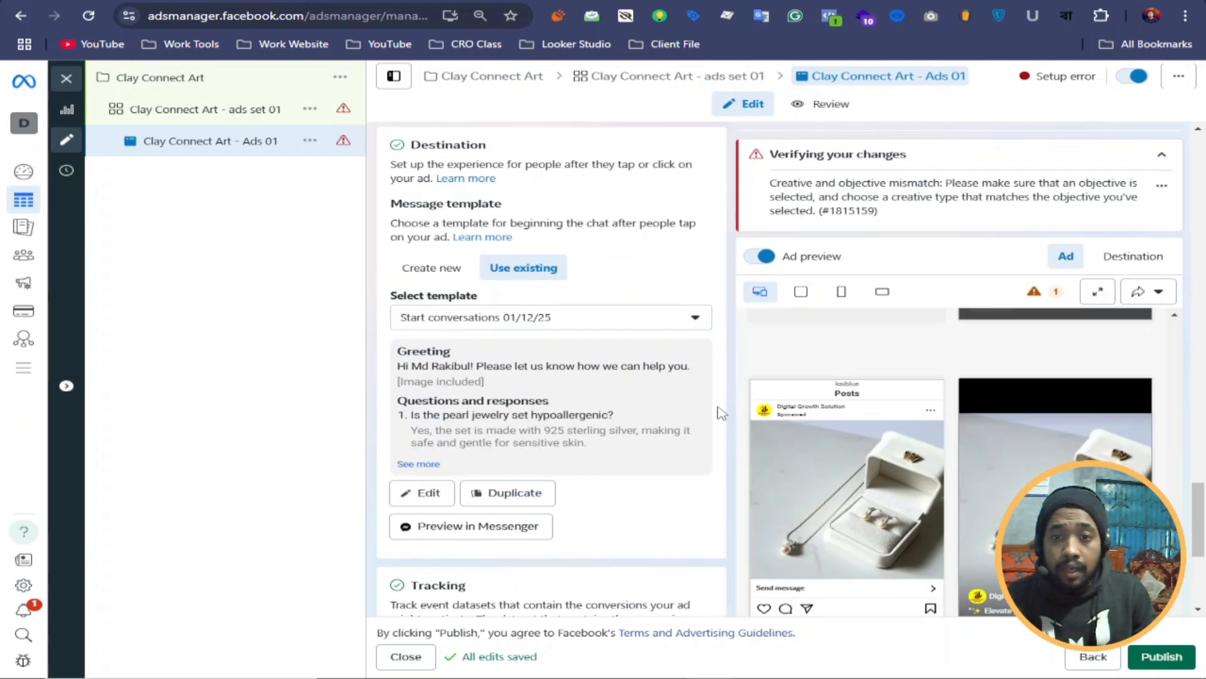